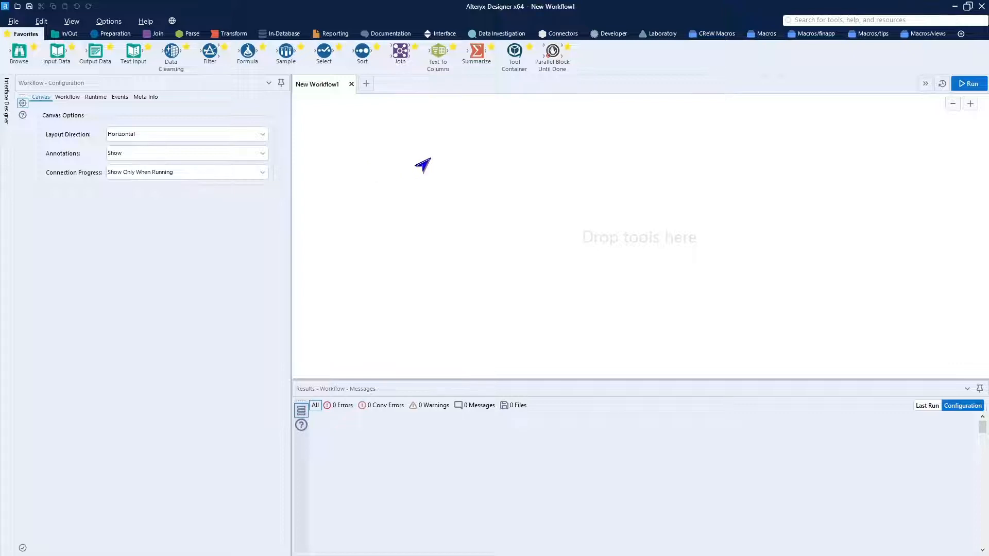
# Paste the copied Input Data tool for PuppyVeterinarianEncounter.xlsx onto the canvas and place it near the canvas's upper-left corner
pyautogui.rightClick(430, 160)
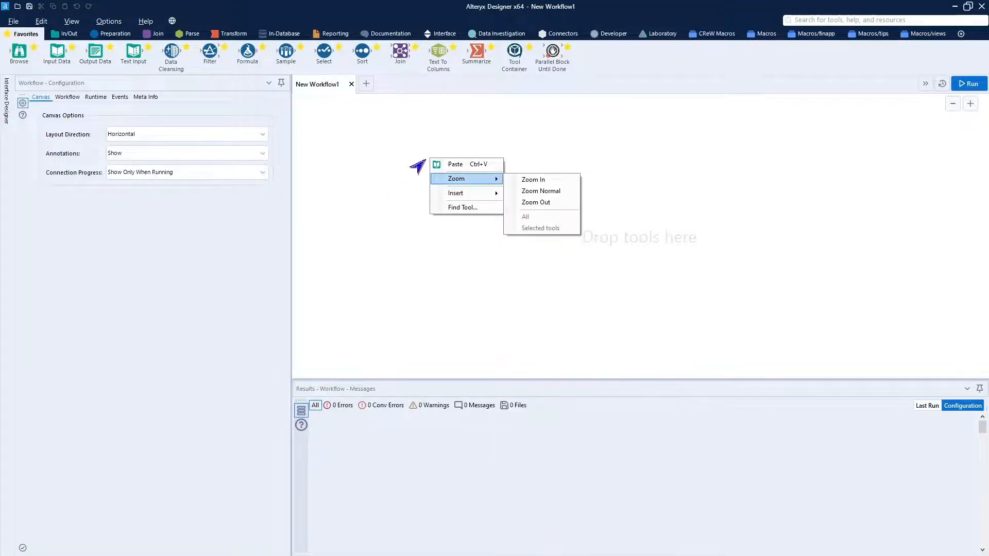
pyautogui.click(453, 164)
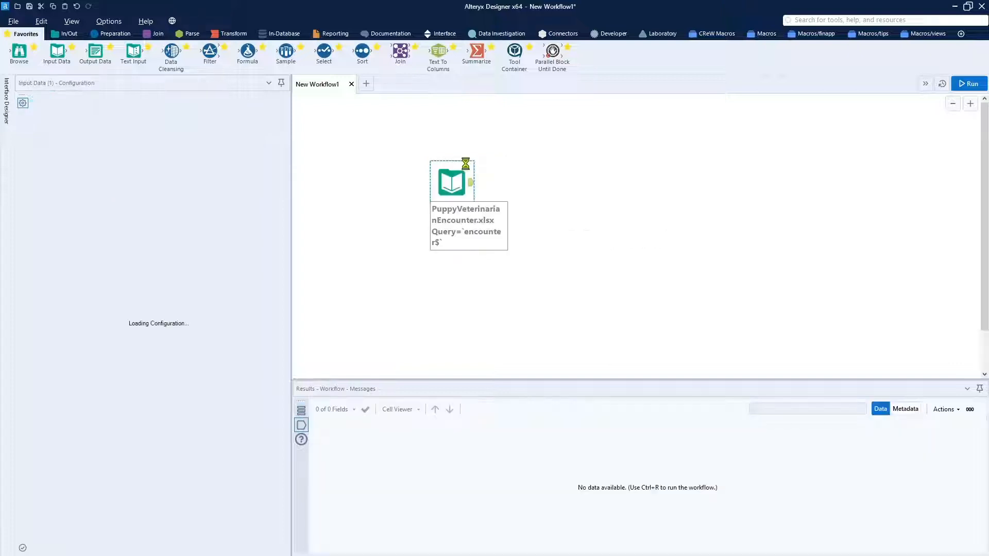
pyautogui.moveTo(441, 177); pyautogui.dragTo(352, 133)
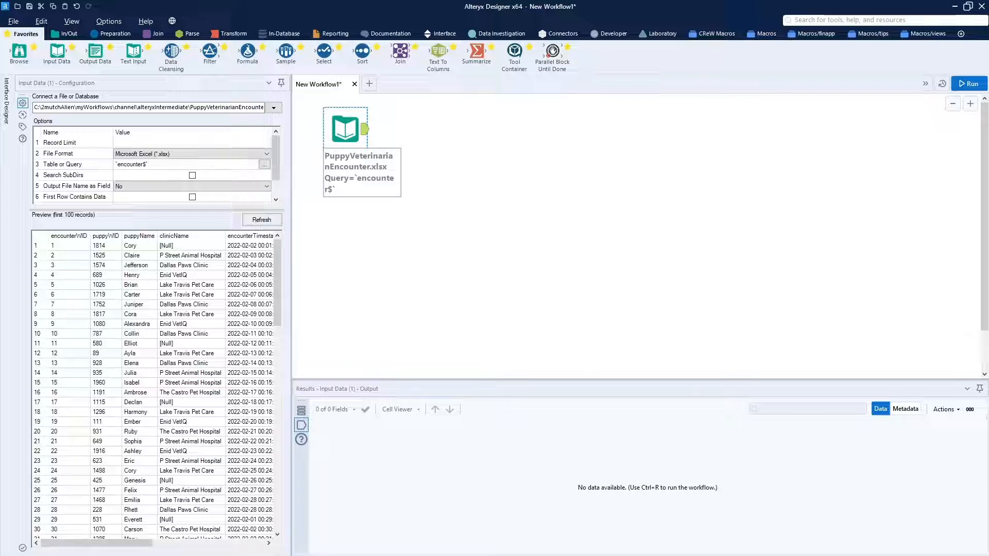
# Add a second input from PuppyVeterinarianEncounter.xlsx in the alteryxIntermediate folder using the encounter sheet, and delete that duplicate tool
pyautogui.moveTo(0, 154); pyautogui.dragTo(349, 222)
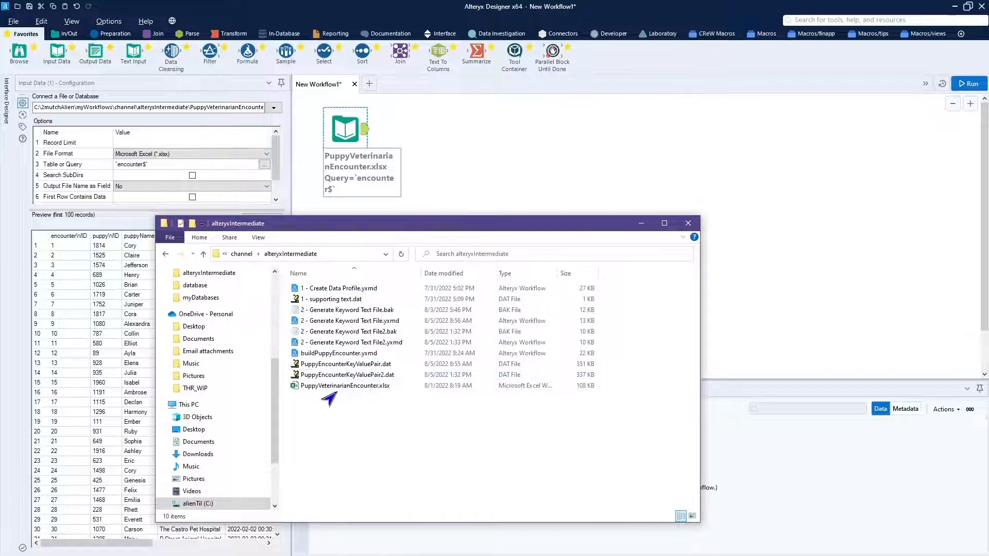
pyautogui.moveTo(330, 386); pyautogui.dragTo(624, 184)
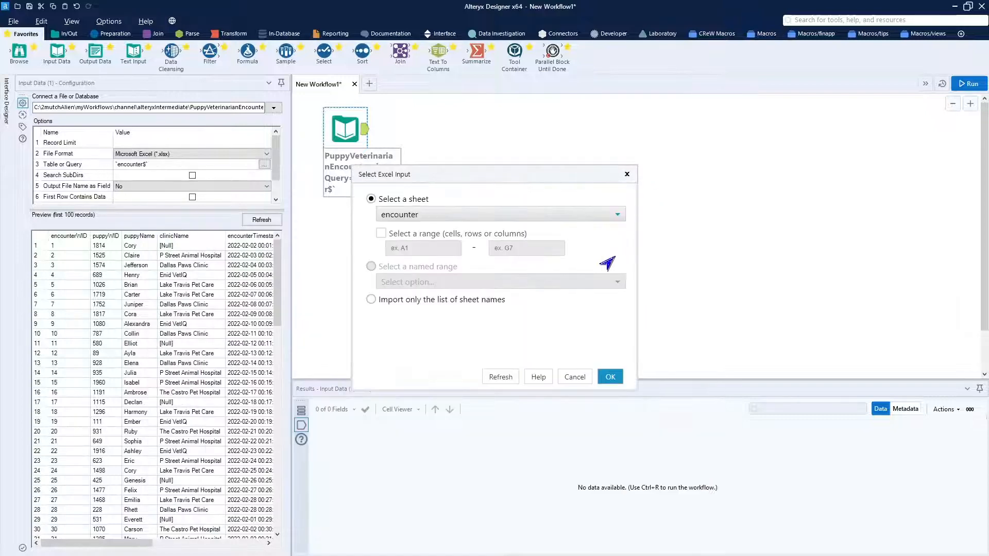
pyautogui.click(609, 377)
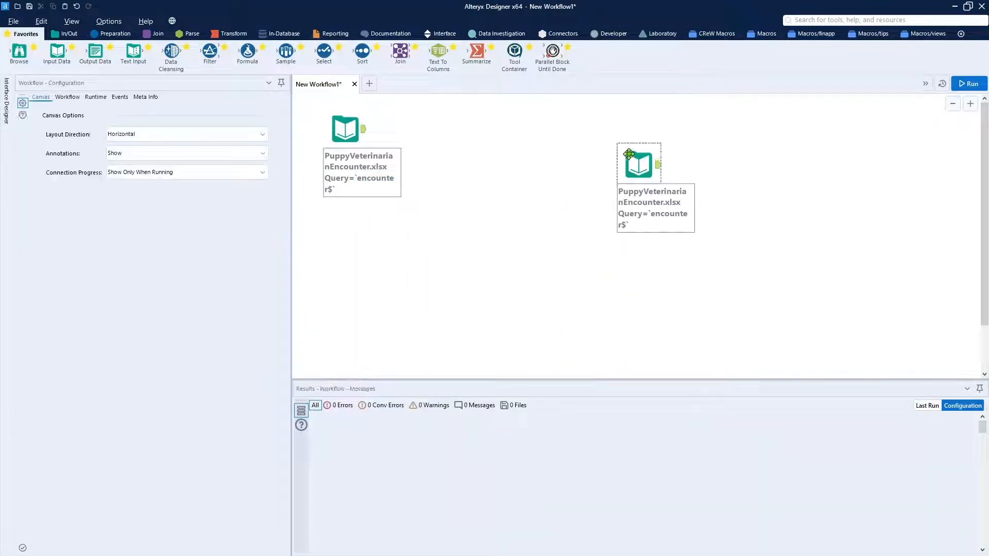
pyautogui.moveTo(595, 123); pyautogui.dragTo(780, 283)
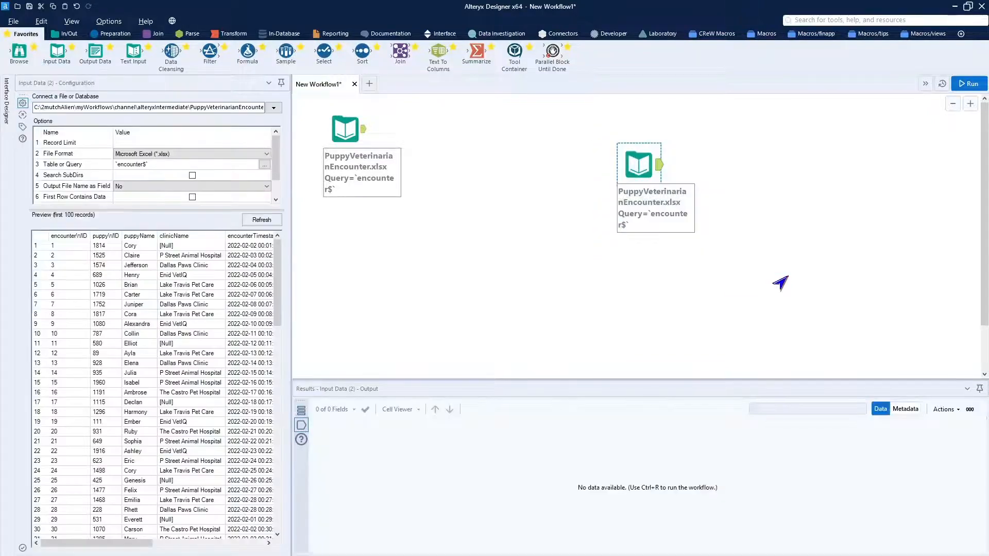
pyautogui.press('Delete')
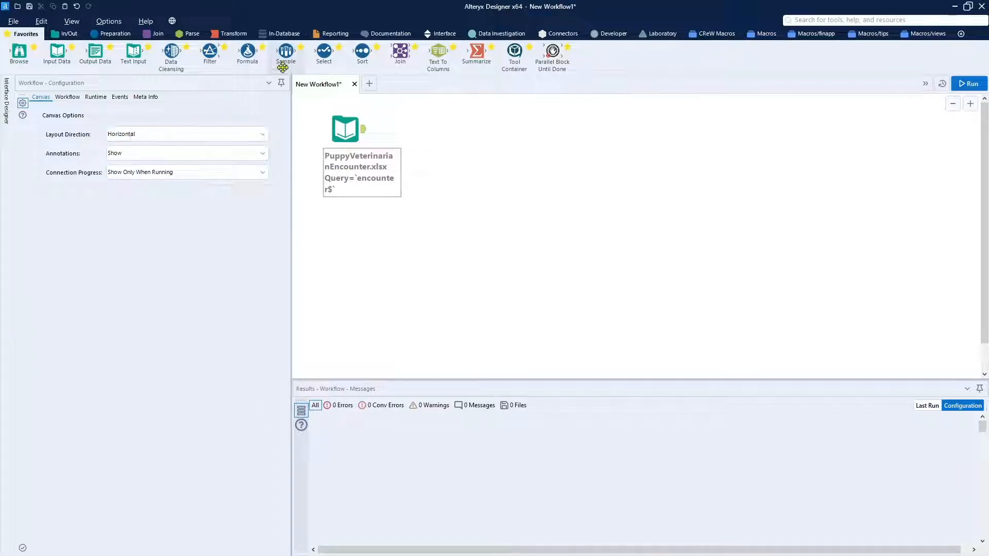
# Add a Select tool after the Input Data tool and a Record ID tool connected behind it
pyautogui.moveTo(324, 52); pyautogui.dragTo(413, 130)
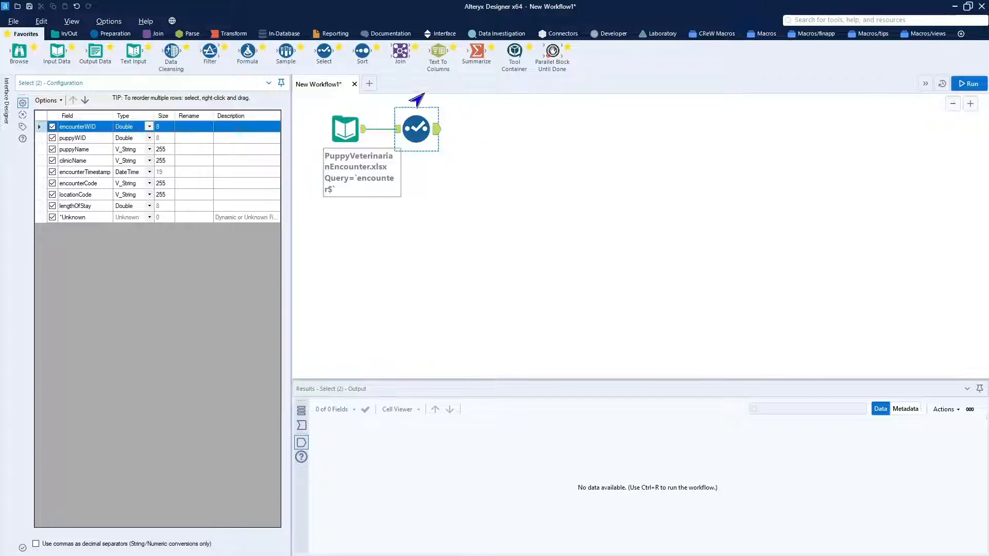
pyautogui.click(105, 36)
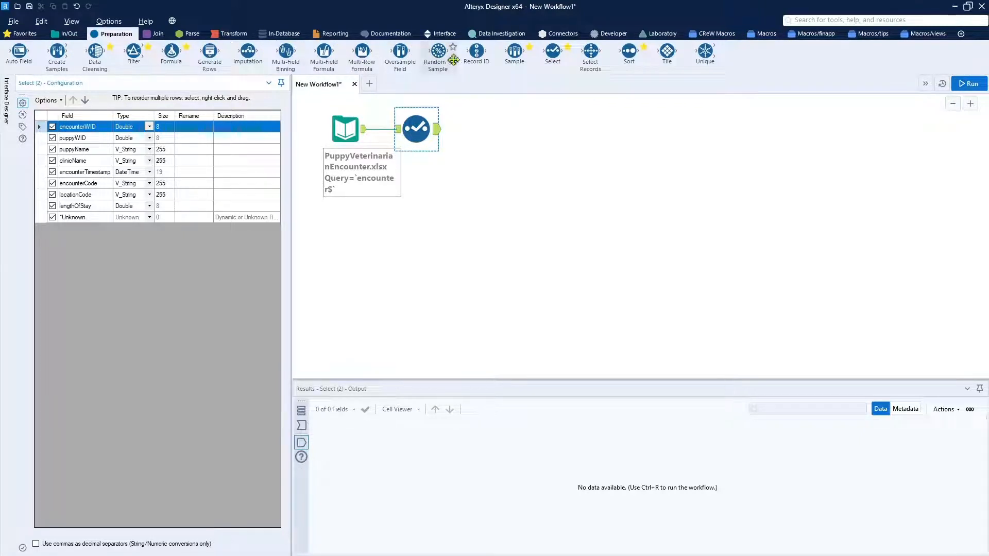
pyautogui.moveTo(472, 59); pyautogui.dragTo(478, 131)
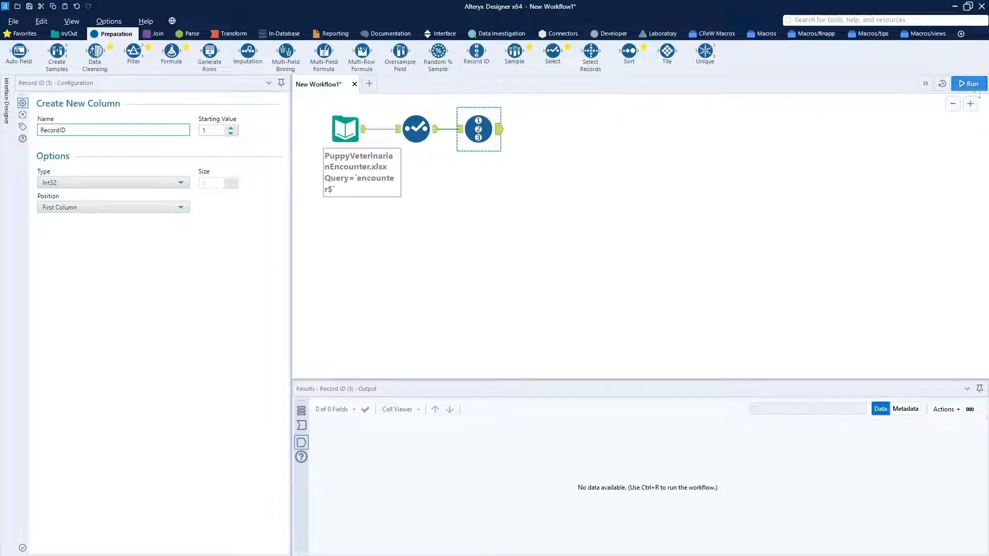
# Run the workflow and look through the rows of the Record ID output
pyautogui.click(968, 87)
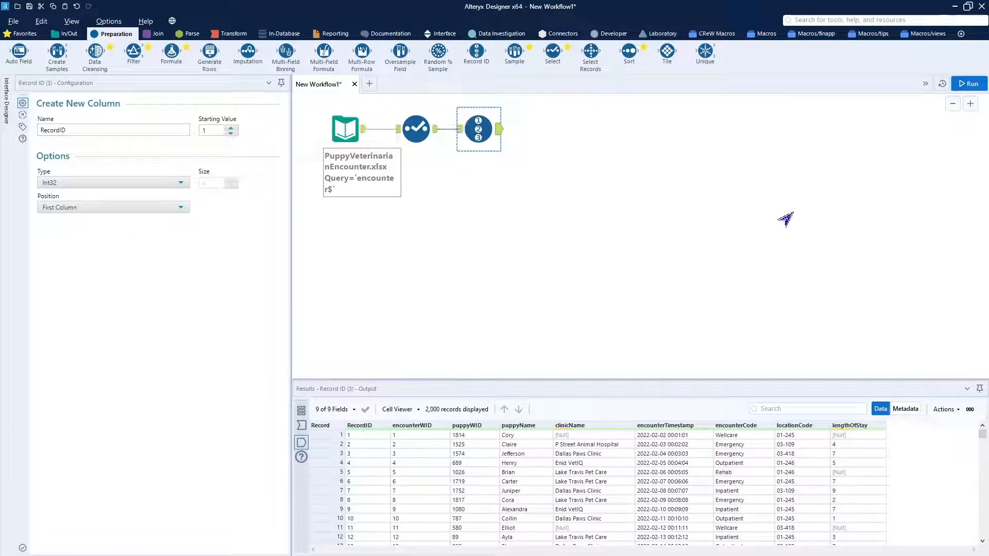
pyautogui.scroll(-20, 653, 523)
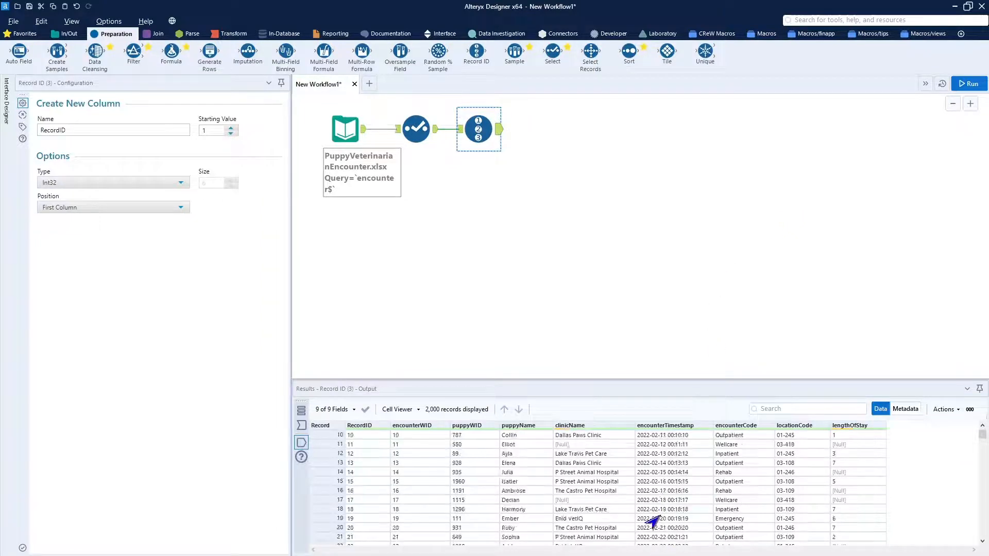
pyautogui.scroll(20, 653, 522)
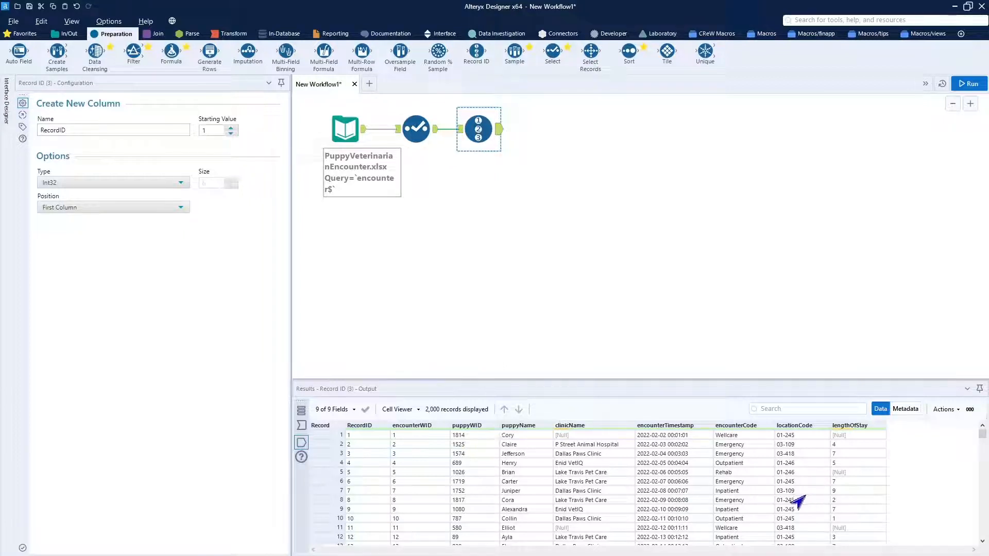
pyautogui.keyDown('ctrl'); pyautogui.click(345, 129); pyautogui.keyUp('ctrl')
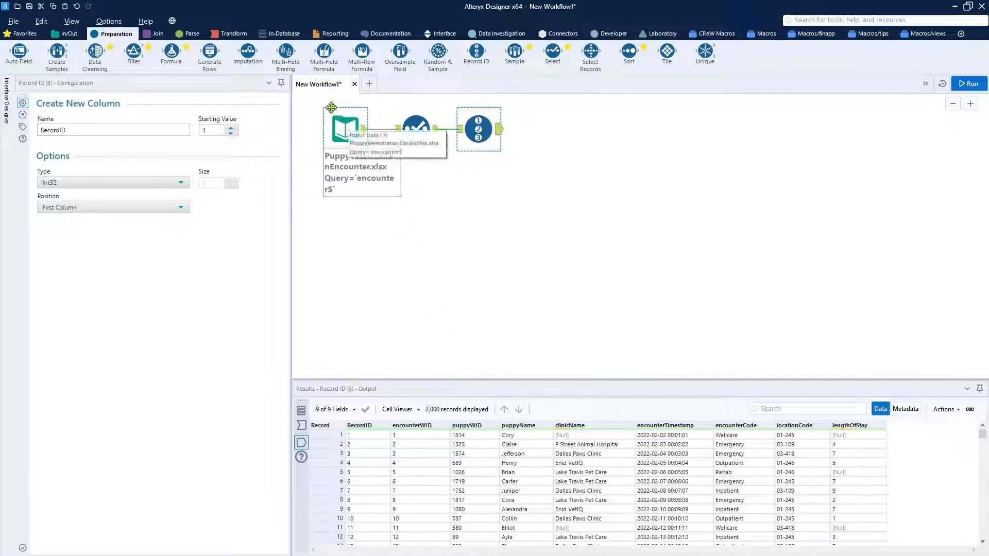
# Add a Transpose tool after Record ID with RecordID as the key column, and run the workflow to view its output
pyautogui.click(232, 33)
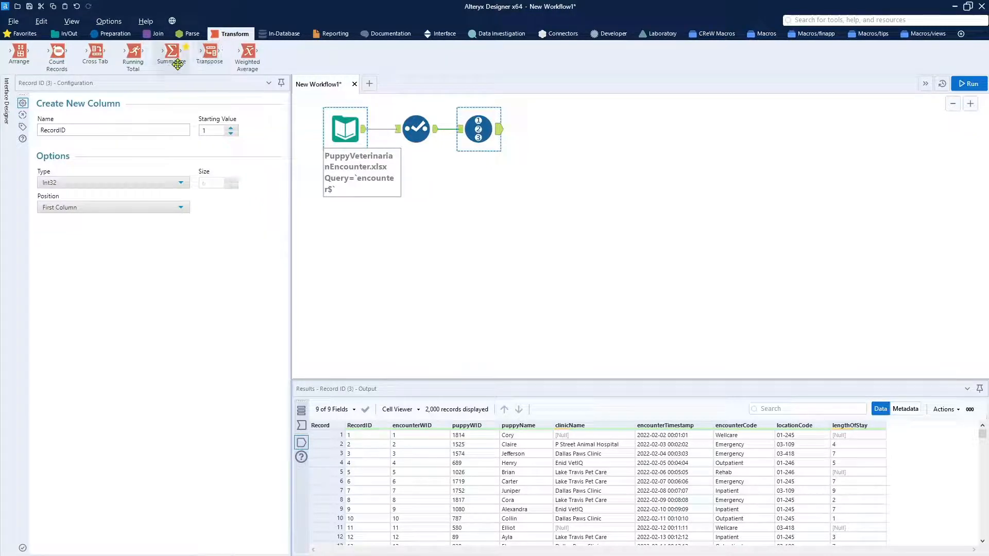
pyautogui.moveTo(248, 51); pyautogui.dragTo(550, 129)
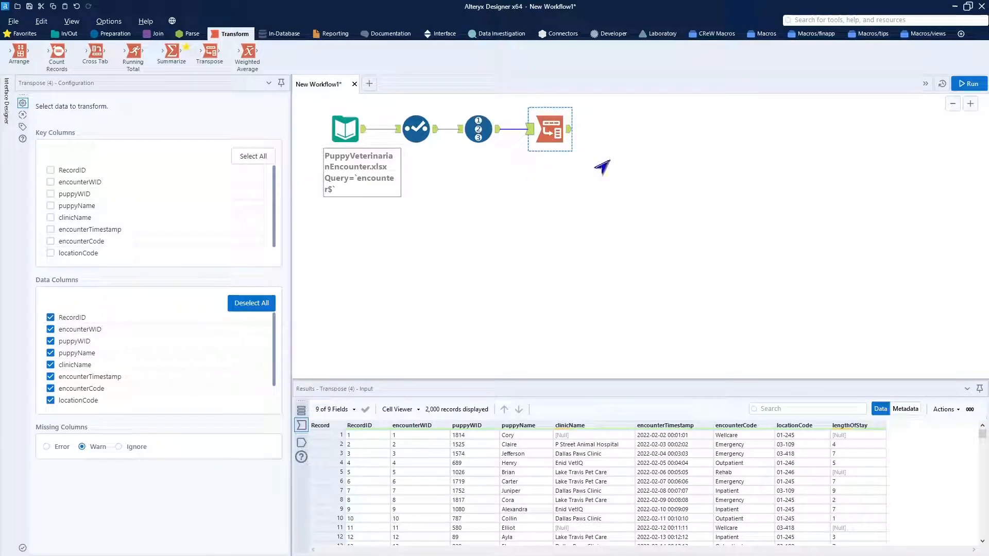
pyautogui.click(51, 170)
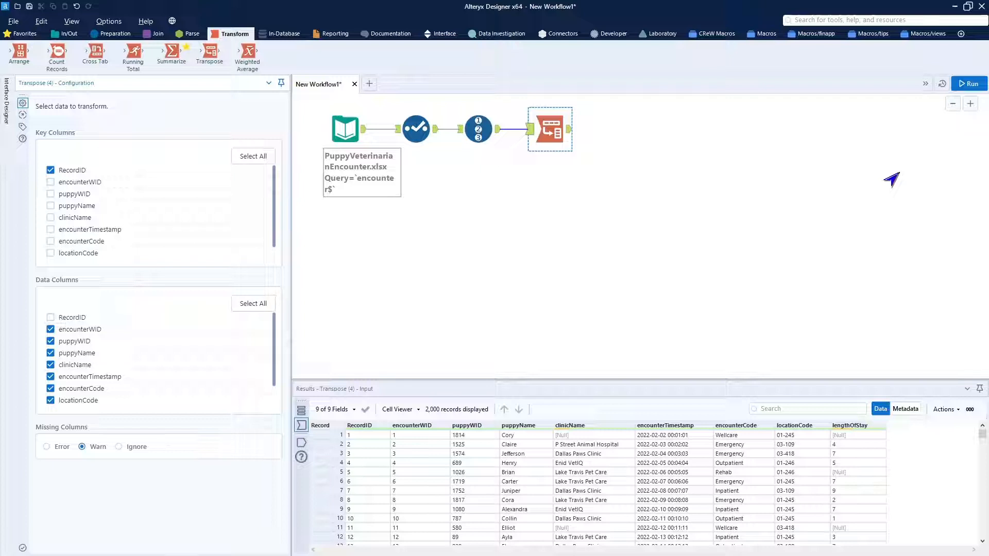
pyautogui.click(953, 89)
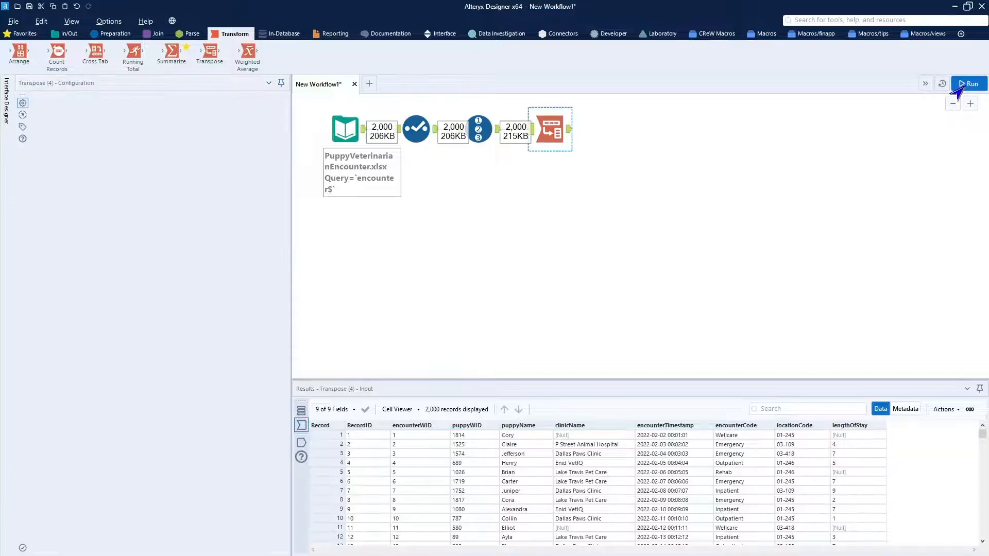
pyautogui.click(569, 129)
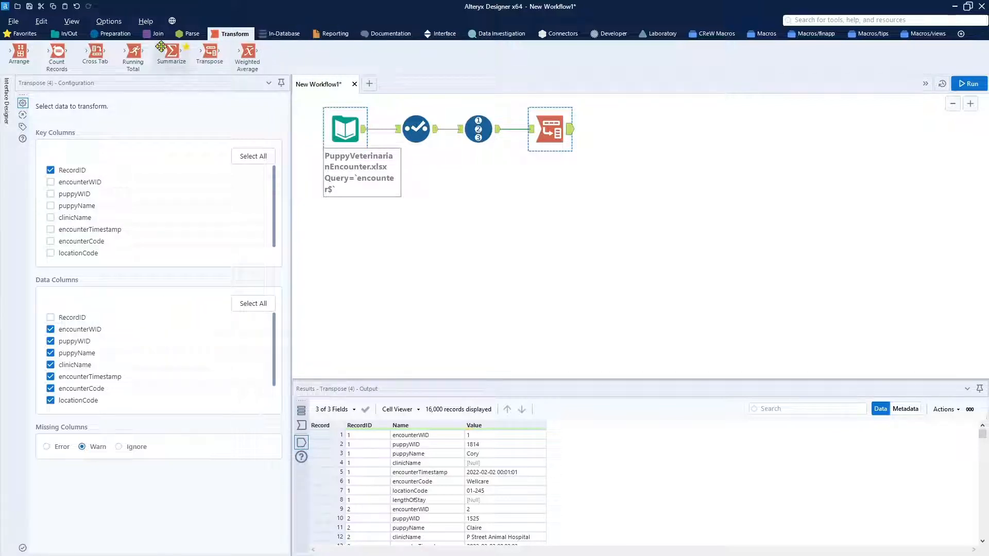
# Add a Formula tool below the Record ID tool, fed by the Transpose output, with Name as its output column
pyautogui.click(110, 34)
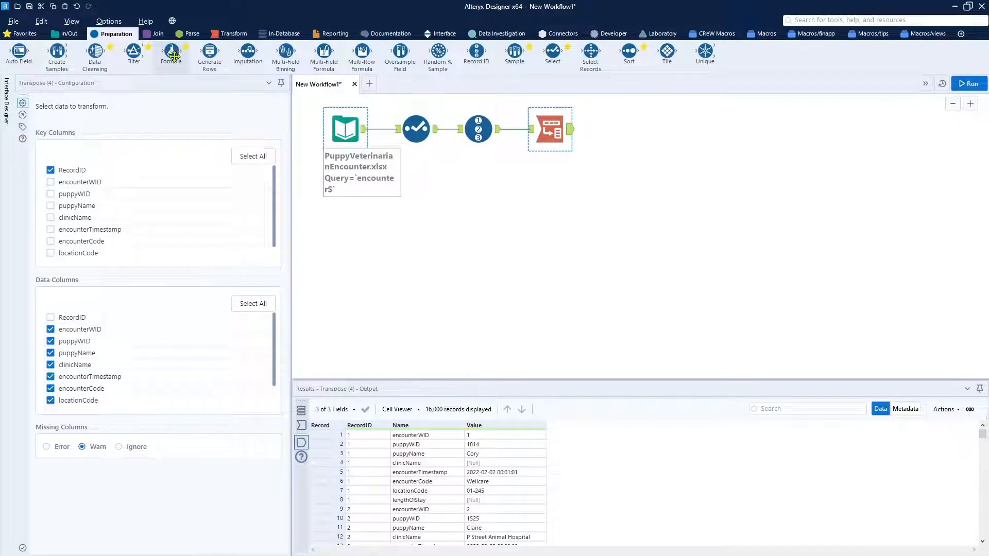
pyautogui.moveTo(173, 56); pyautogui.dragTo(479, 192)
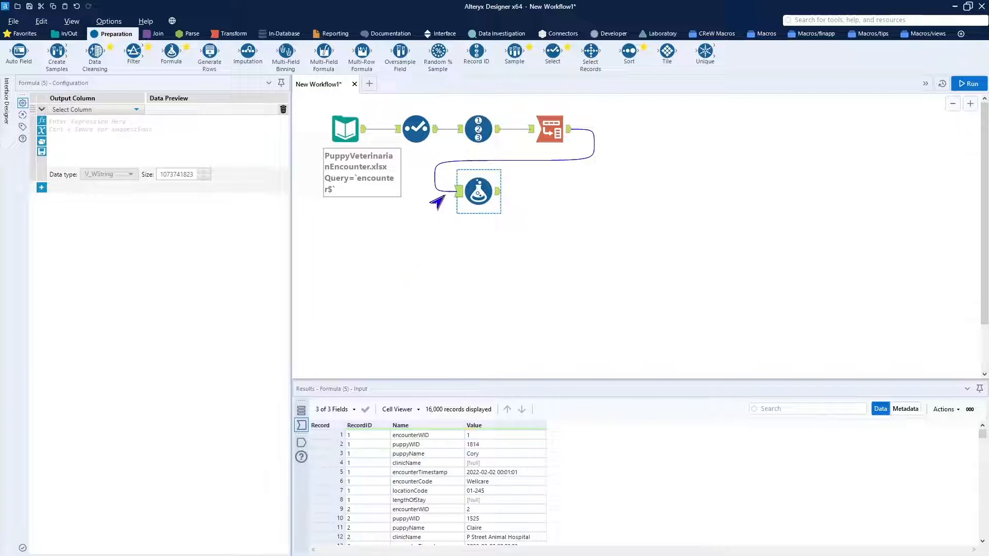
pyautogui.click(134, 110)
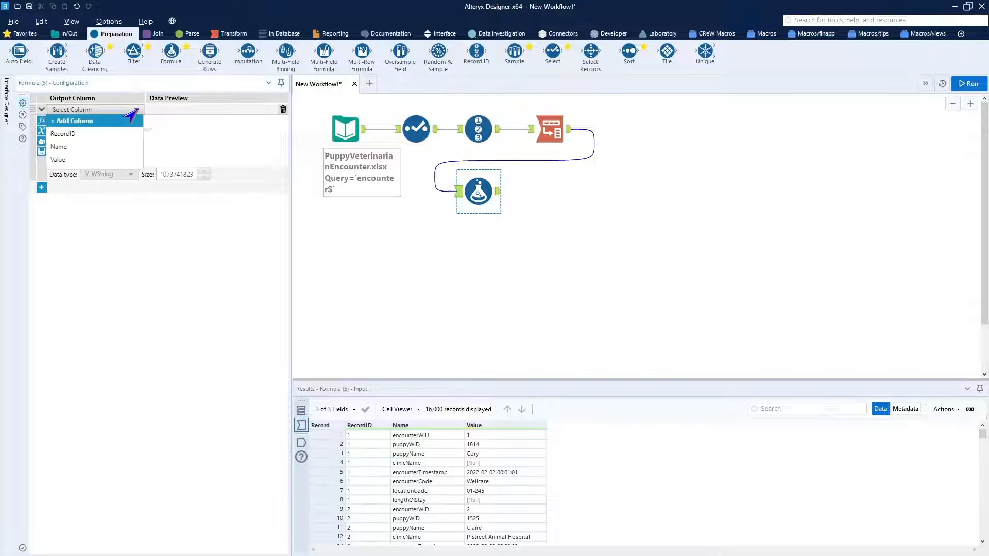
pyautogui.click(97, 120)
pyautogui.click(95, 110)
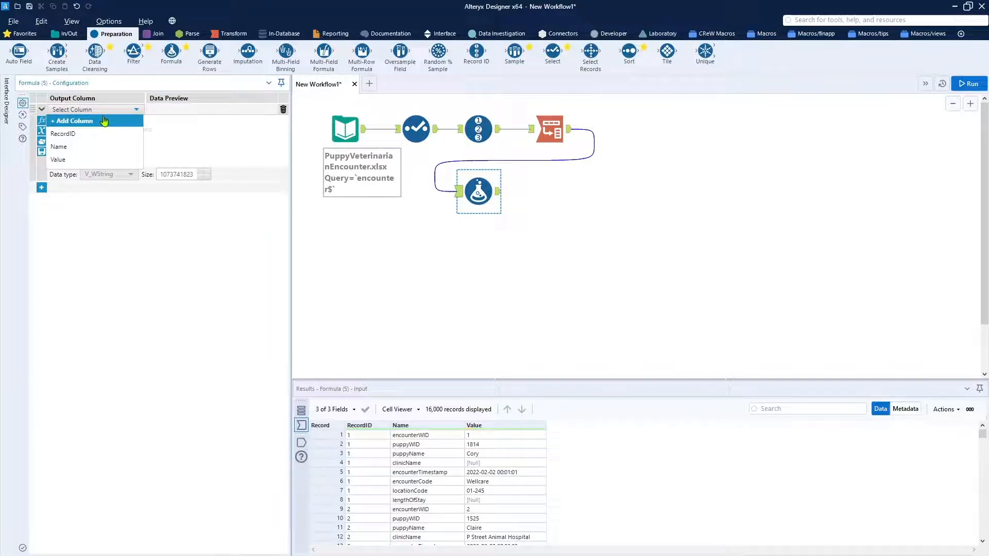
pyautogui.click(85, 149)
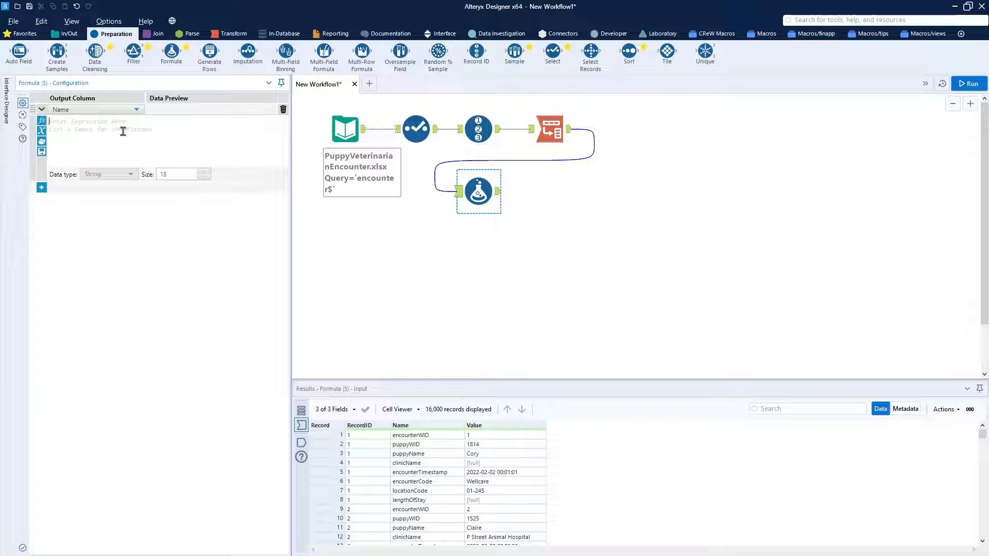
# Start the Name expression with Uppercase wrapped around a Substring function that takes [Name] as its string
pyautogui.scroll(3, 123, 130)
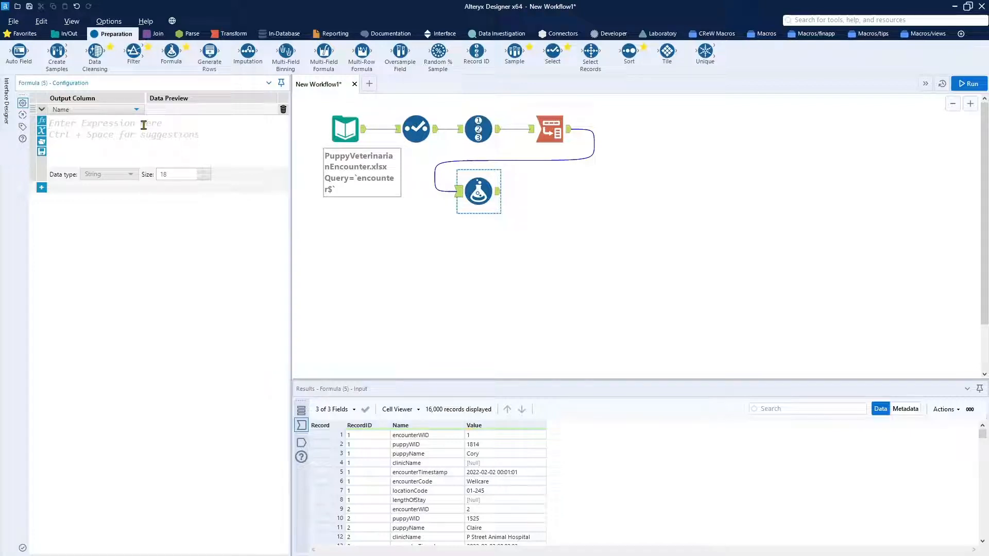
pyautogui.write('U')
pyautogui.press('Return')
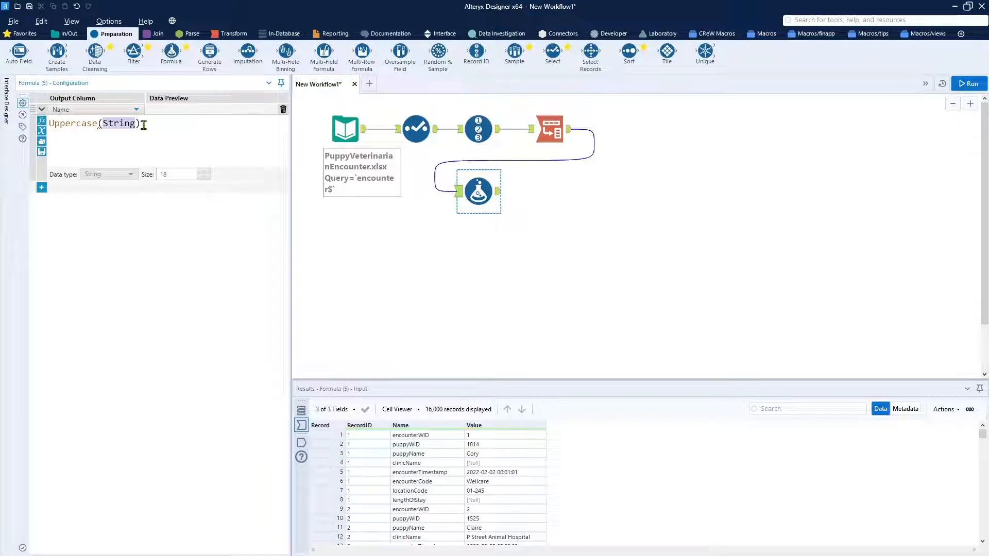
pyautogui.press('Return')
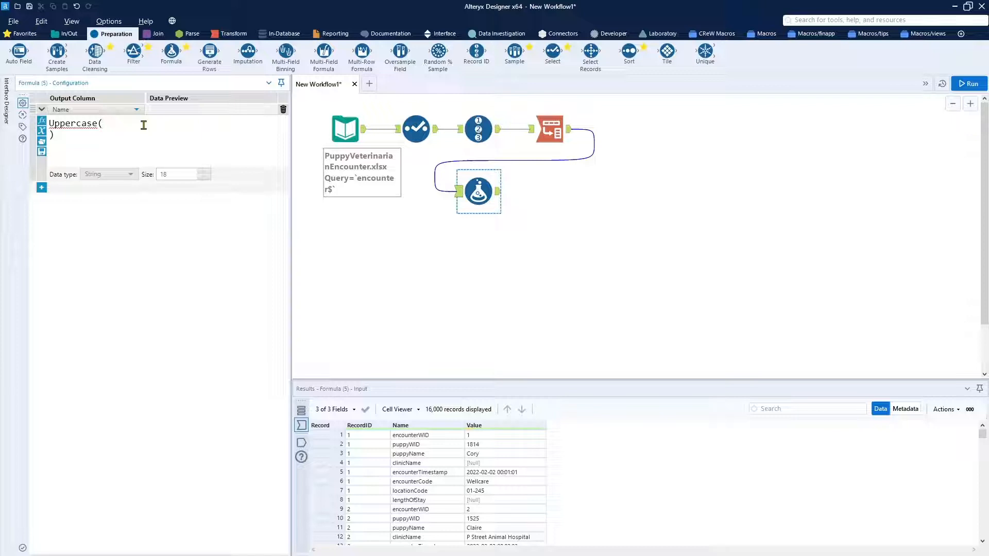
pyautogui.write('Sub')
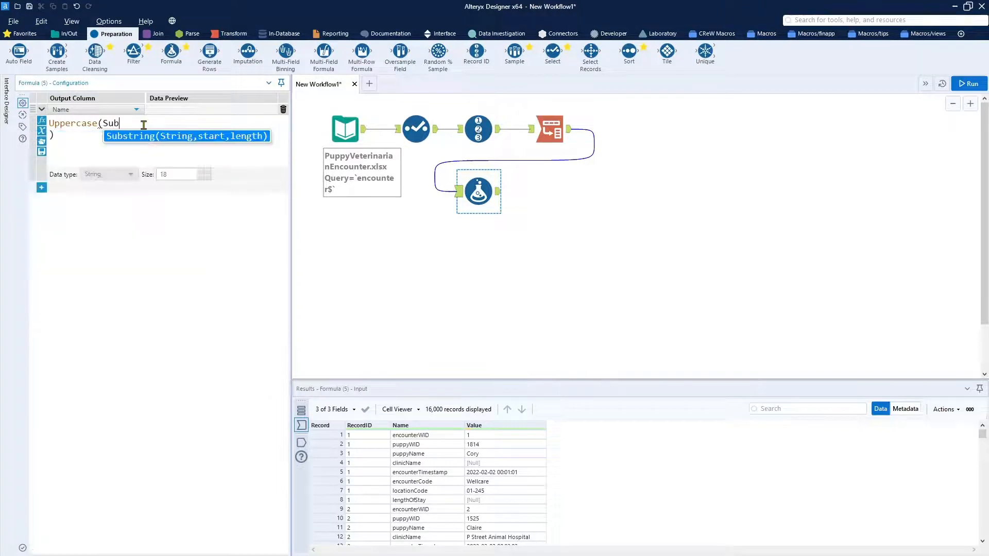
pyautogui.press('Return')
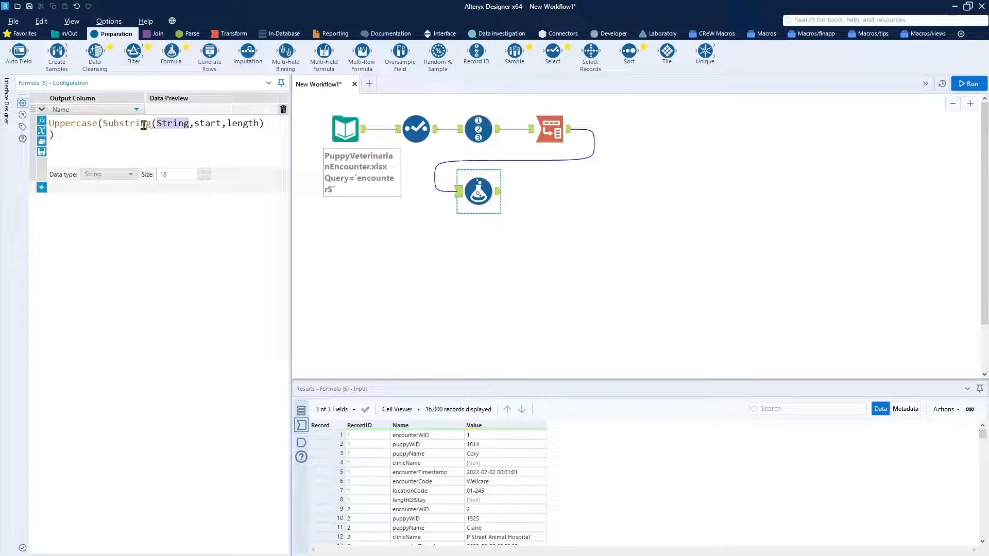
pyautogui.write('[')
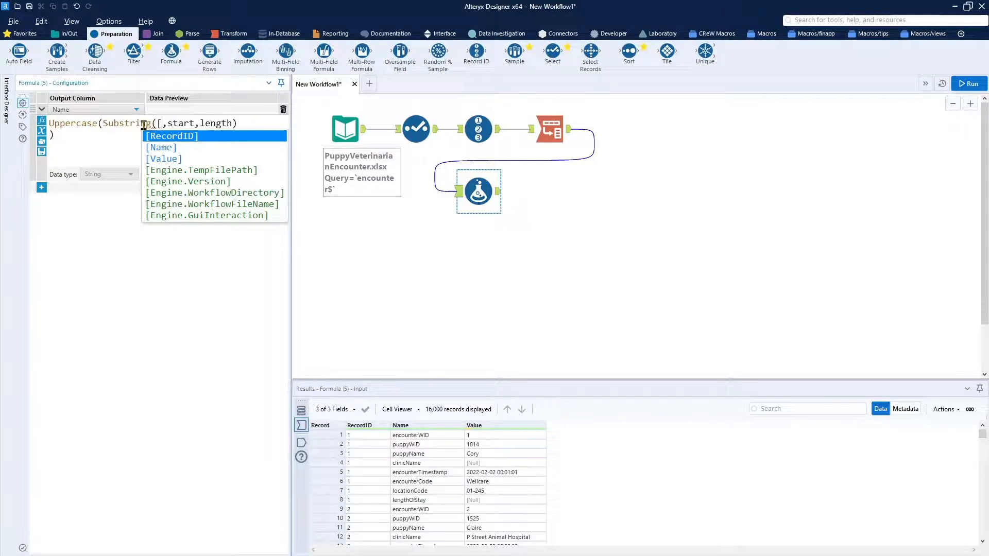
pyautogui.write('n')
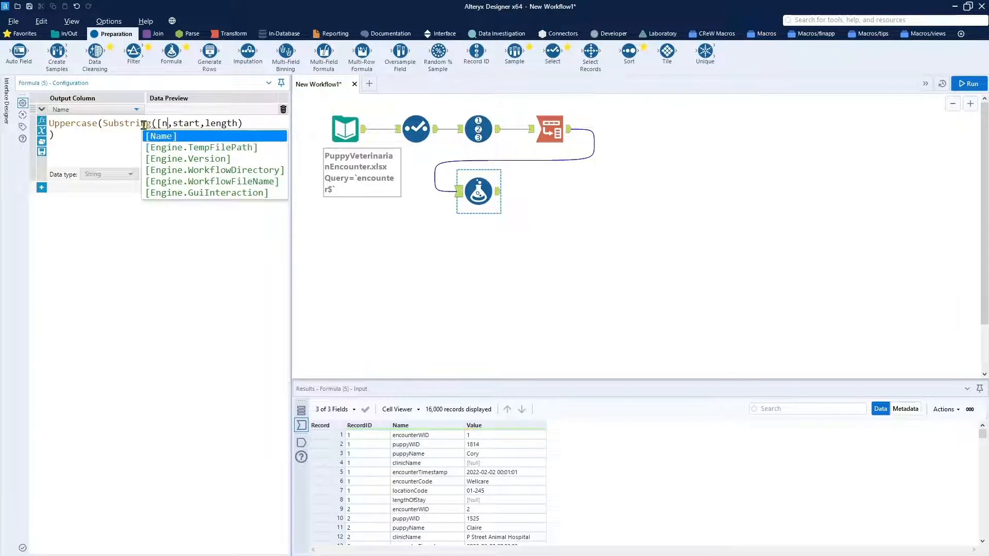
pyautogui.click(174, 135)
# Set the Substring's start to 0 and its length to 1 in the Name expression
pyautogui.doubleClick(213, 123)
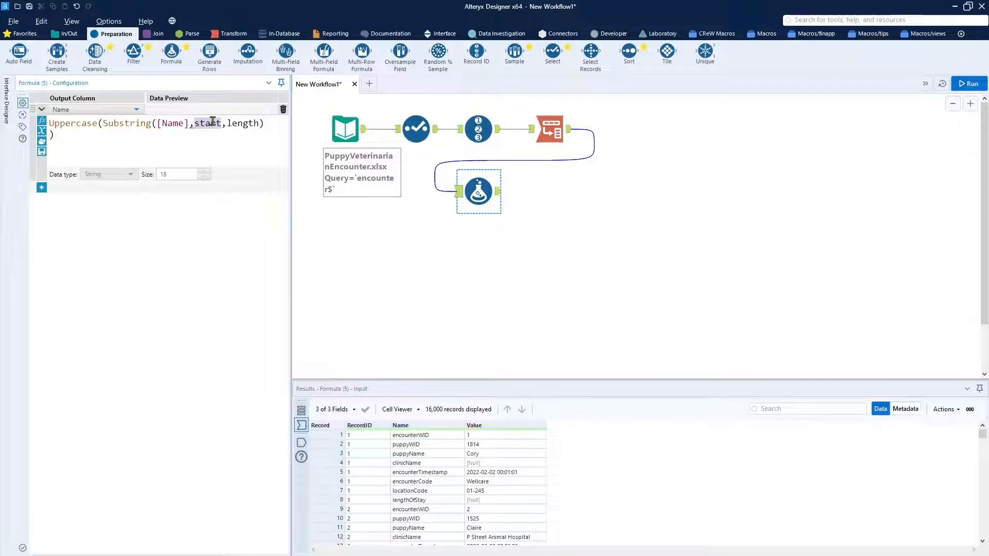
pyautogui.write('0')
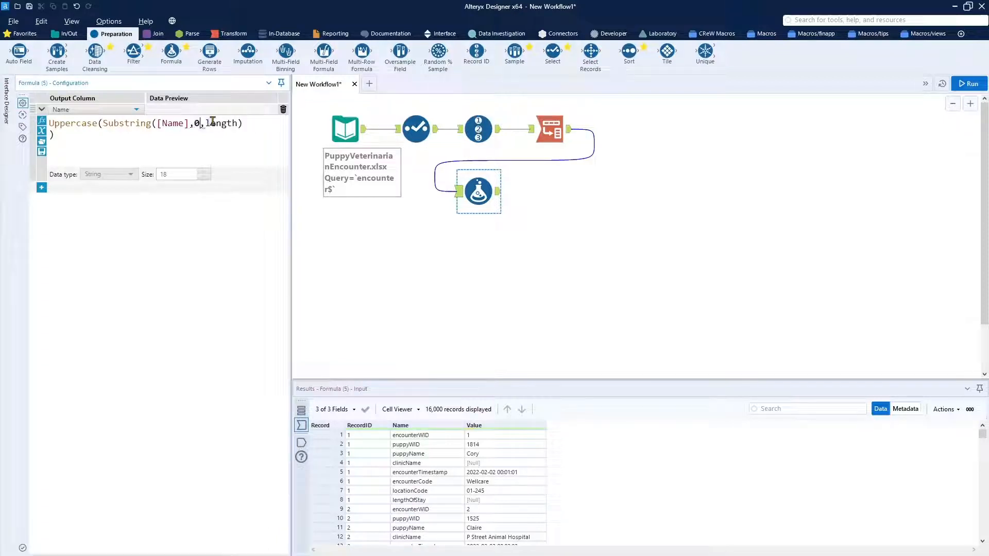
pyautogui.click(239, 123)
pyautogui.press('BackSpace')
pyautogui.press('BackSpace')
pyautogui.press('BackSpace')
pyautogui.press('BackSpace')
pyautogui.press('BackSpace')
pyautogui.press('BackSpace')
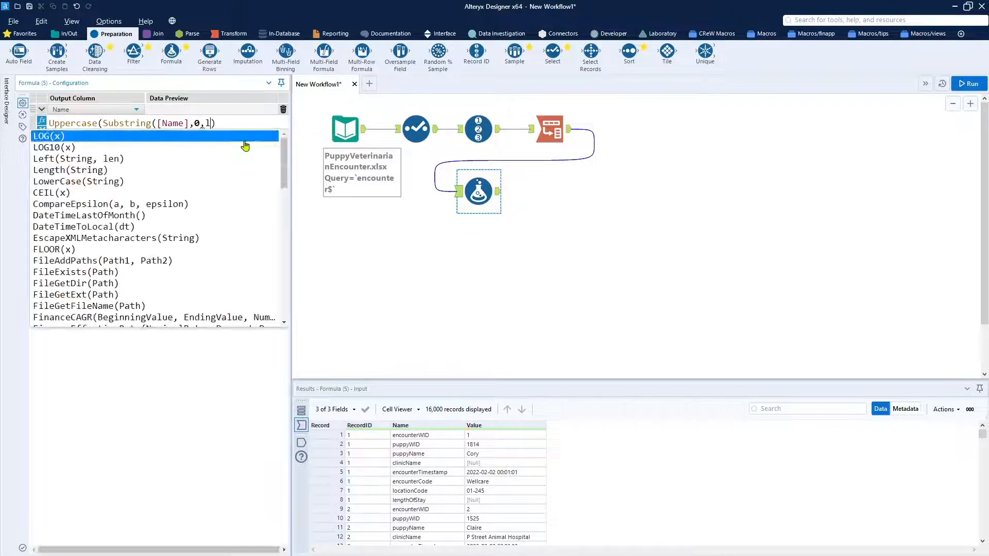
pyautogui.write('1')
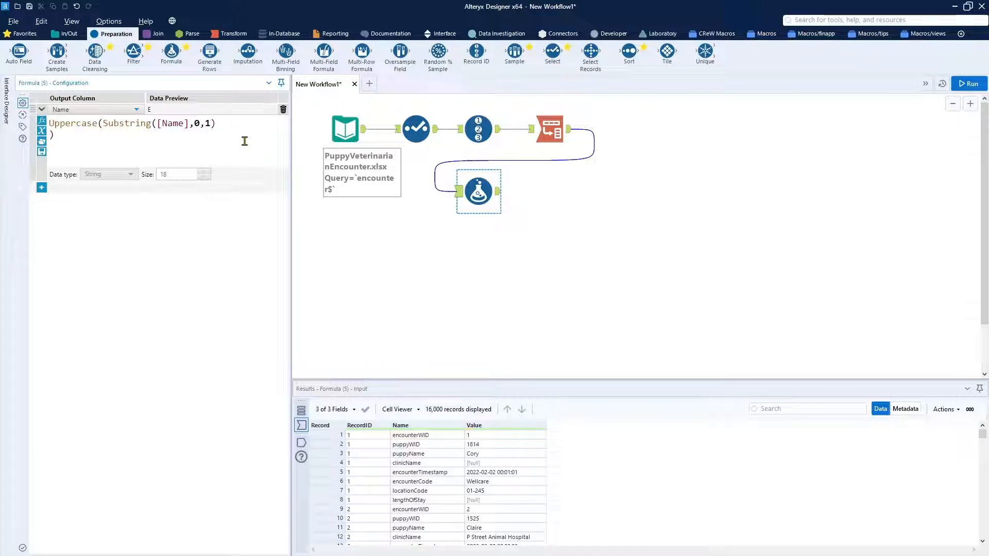
pyautogui.write('0')
pyautogui.press('BackSpace')
# Append a second Substring function to the Name expression with +, using [Name] as its string
pyautogui.click(227, 128)
pyautogui.press('Delete')
pyautogui.write('+ Sub')
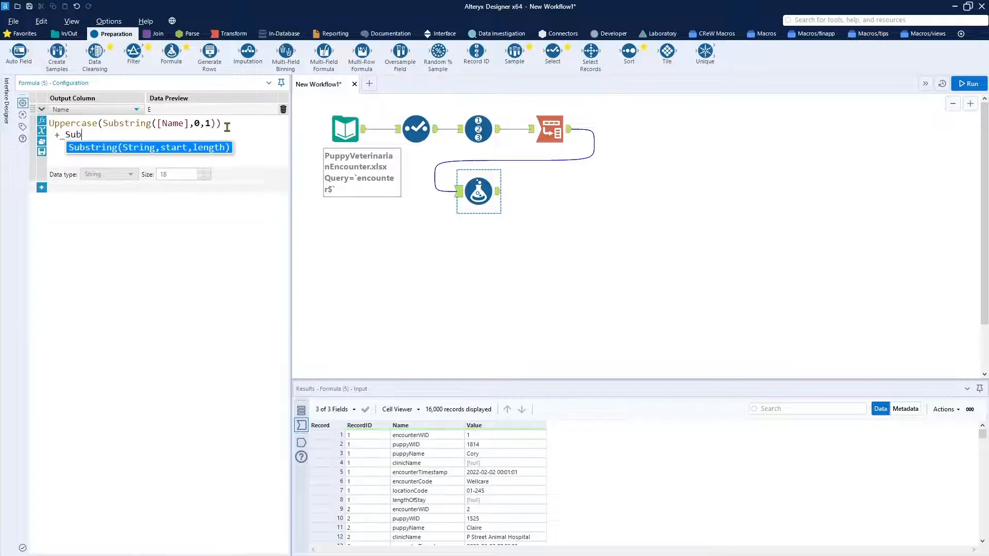
pyautogui.press('Return')
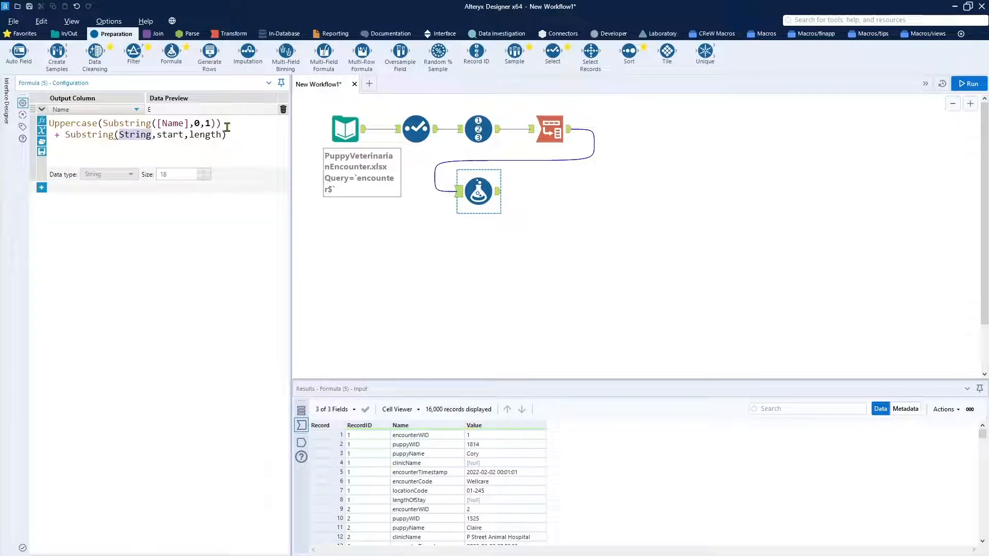
pyautogui.write('[')
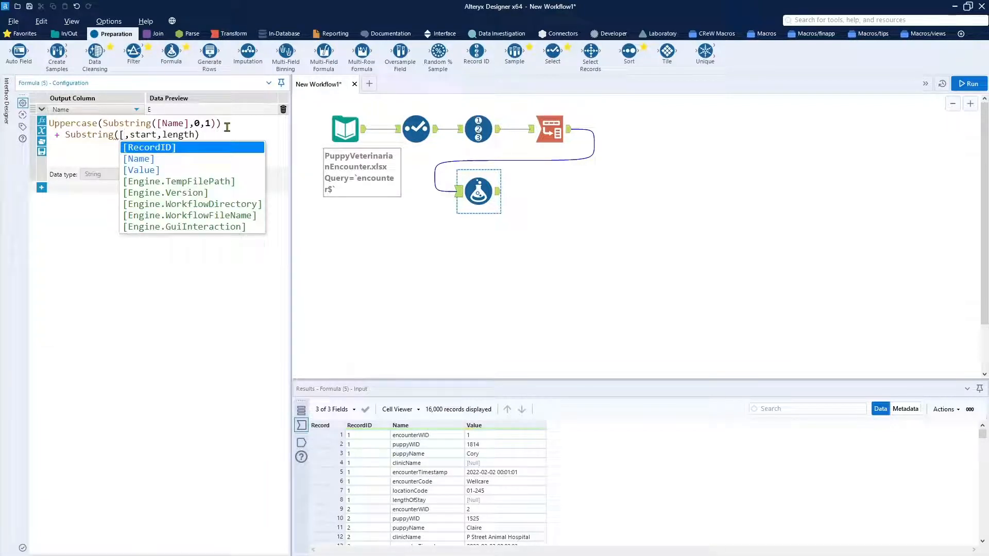
pyautogui.write('N')
pyautogui.press('Return')
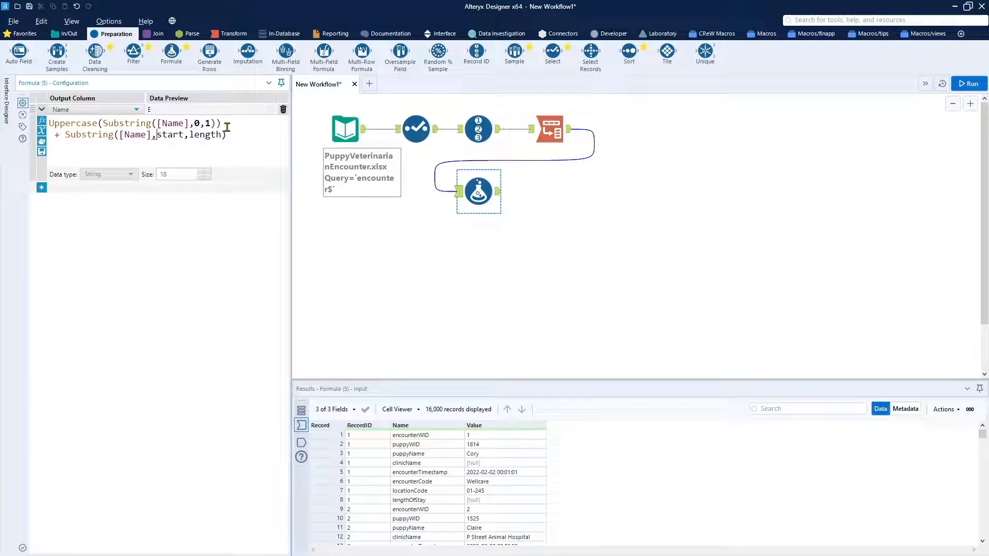
# Replace the second Substring's start and length placeholders with a single start value of 1
pyautogui.hotkey('shift', 'Right')
pyautogui.hotkey('shift', 'Right')
pyautogui.hotkey('shift', 'Right')
pyautogui.hotkey('shift', 'Right')
pyautogui.hotkey('shift', 'Right')
pyautogui.hotkey('shift', 'Right')
pyautogui.hotkey('shift', 'Right')
pyautogui.hotkey('shift', 'Right')
pyautogui.hotkey('shift', 'Right')
pyautogui.hotkey('shift', 'Right')
pyautogui.hotkey('shift', 'Right')
pyautogui.hotkey('shift', 'Right')
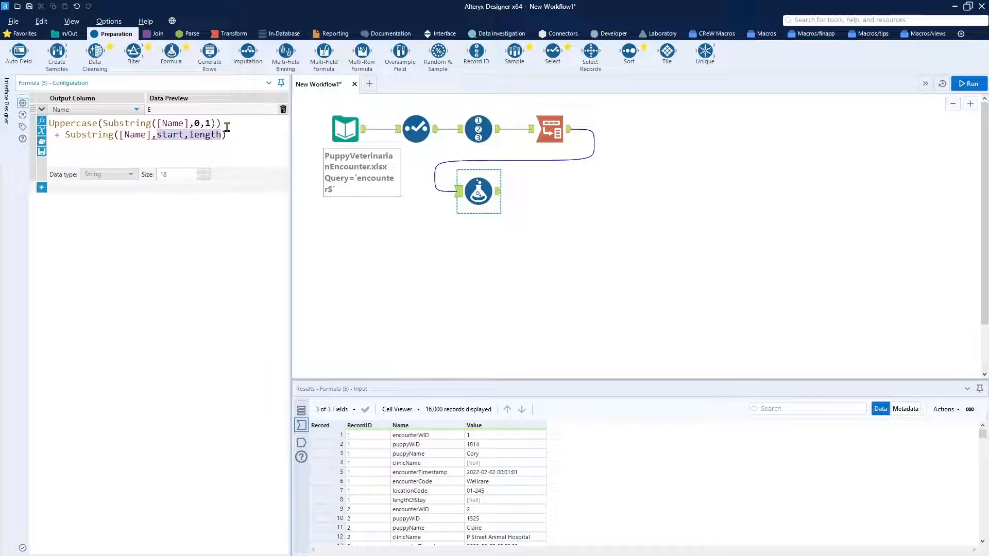
pyautogui.write('1')
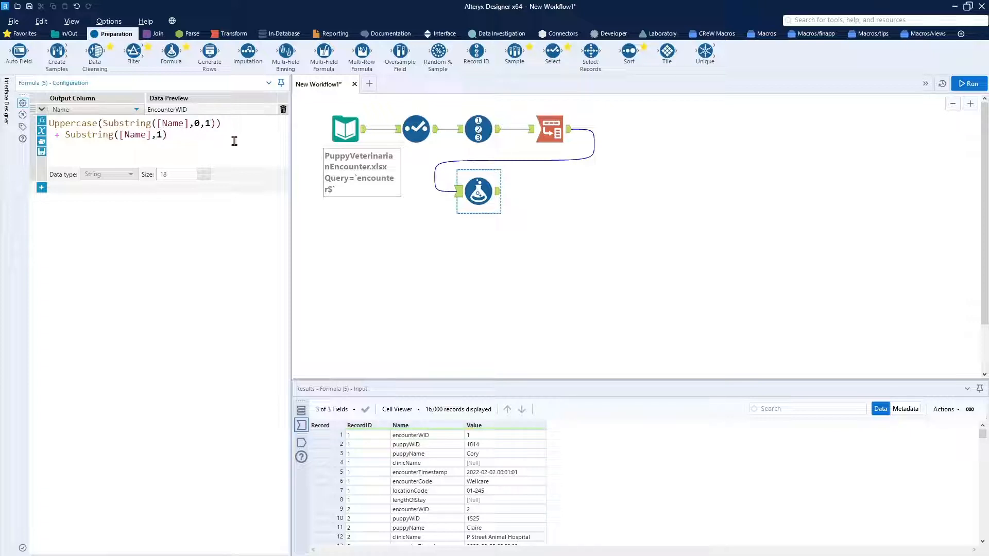
# Add a second expression to the Formula tool that outputs to a new column named NameValuePair
pyautogui.click(42, 188)
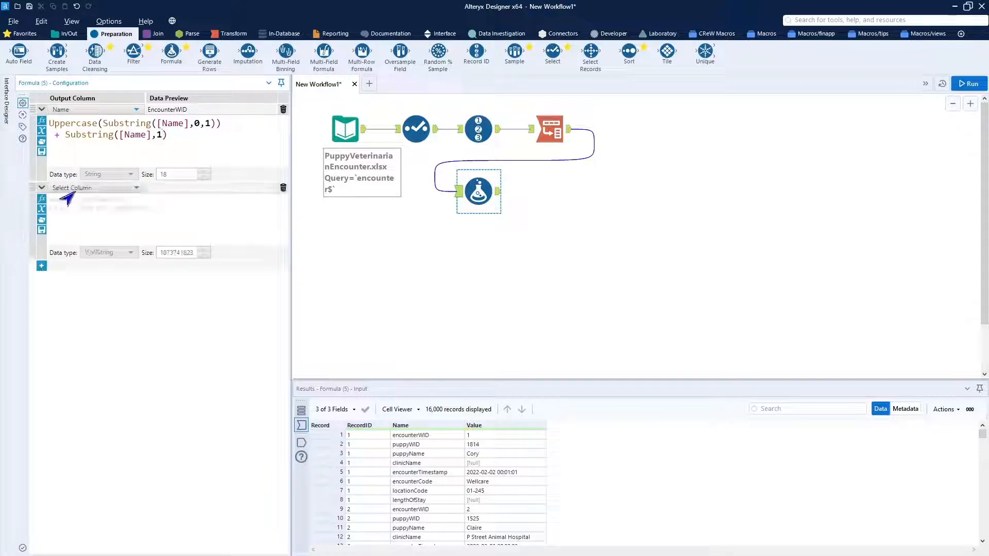
pyautogui.click(72, 188)
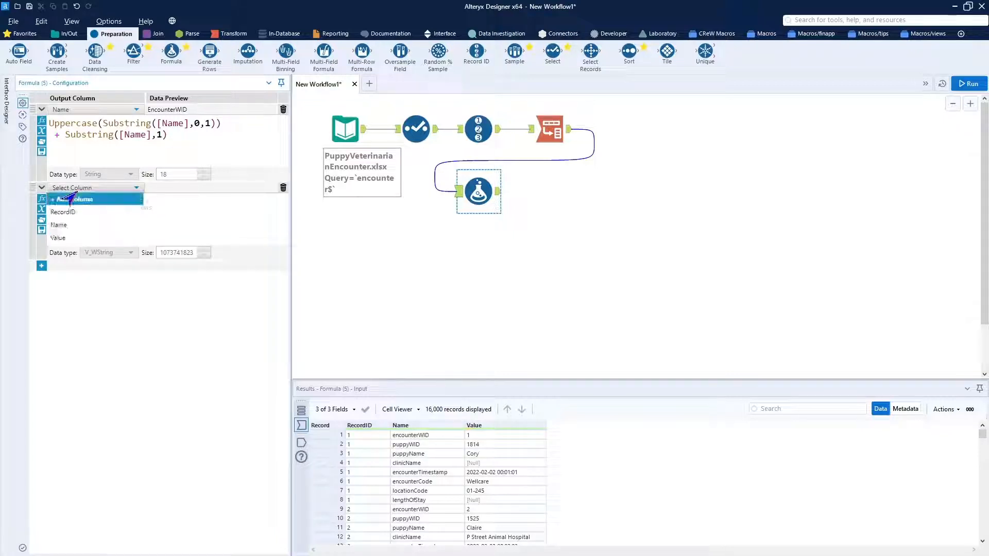
pyautogui.click(93, 200)
pyautogui.write('NameV')
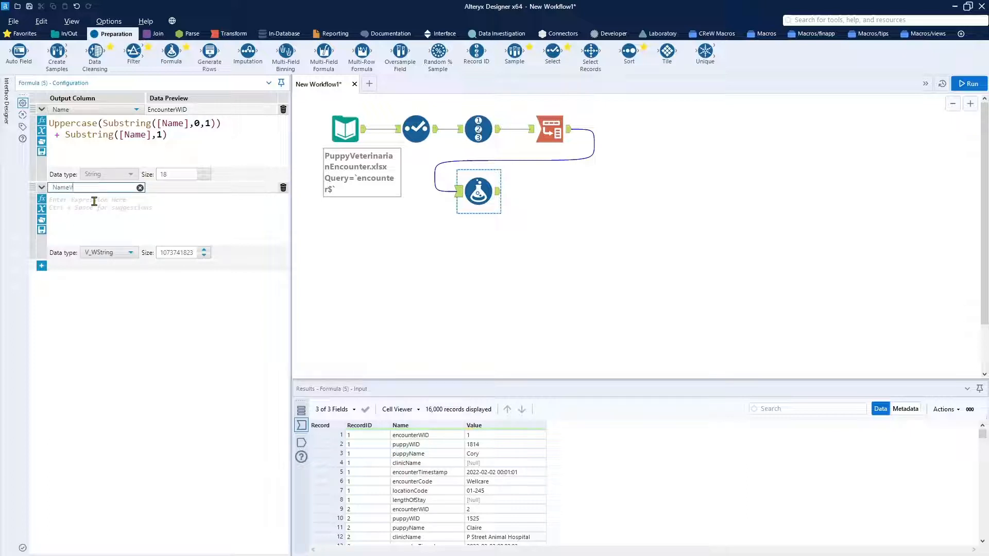
pyautogui.write('aluePair')
# Set the NameValuePair column's data type to V_String with a size of 200
pyautogui.click(114, 254)
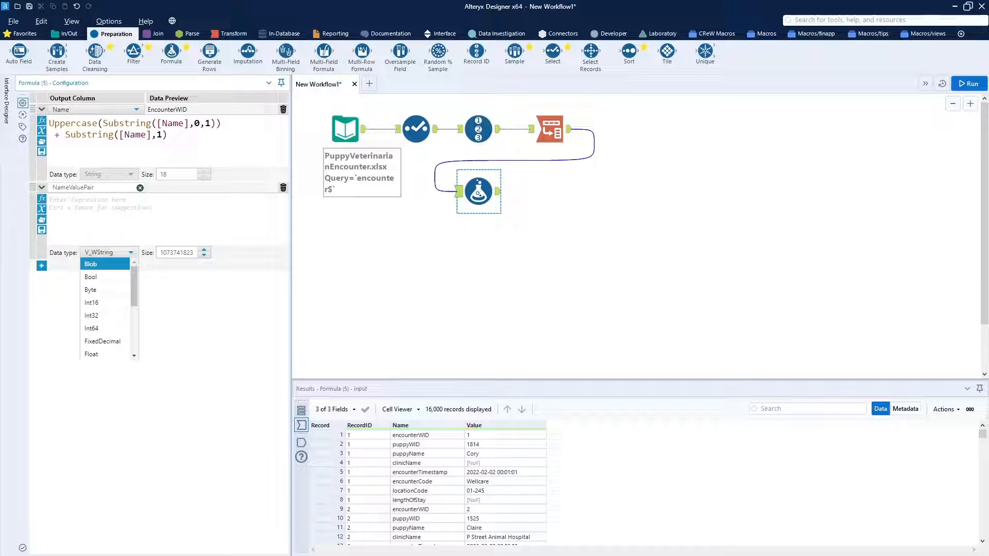
pyautogui.press('Escape')
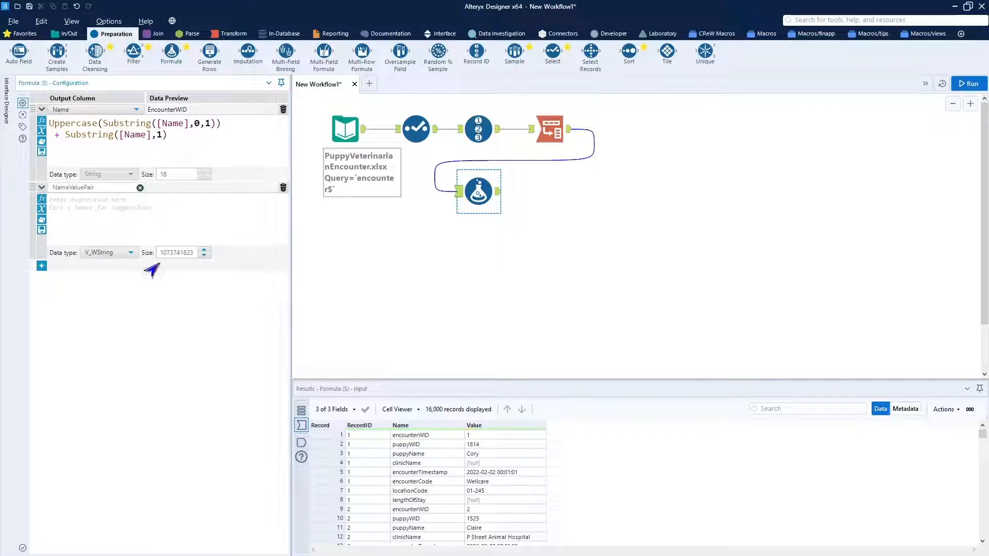
pyautogui.click(130, 253)
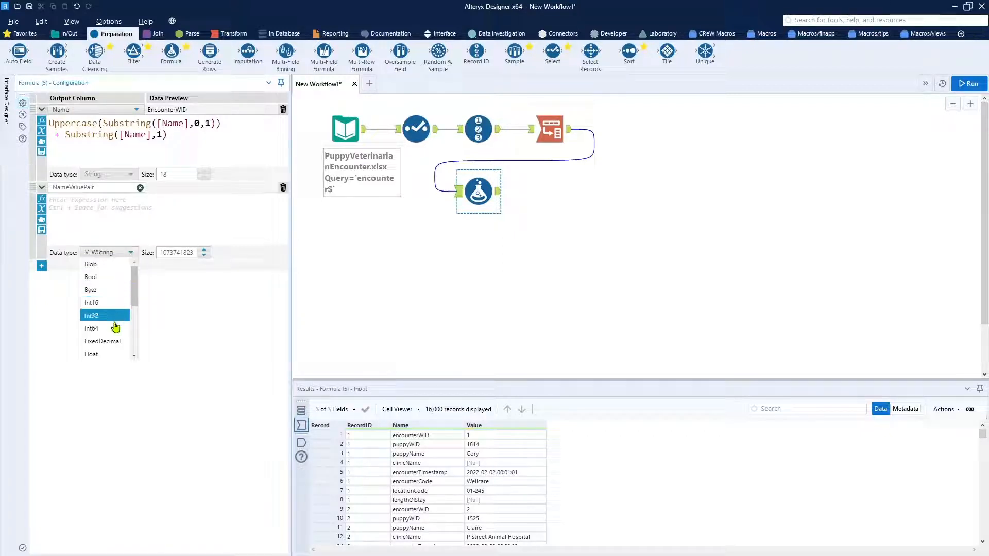
pyautogui.scroll(-3, 119, 330)
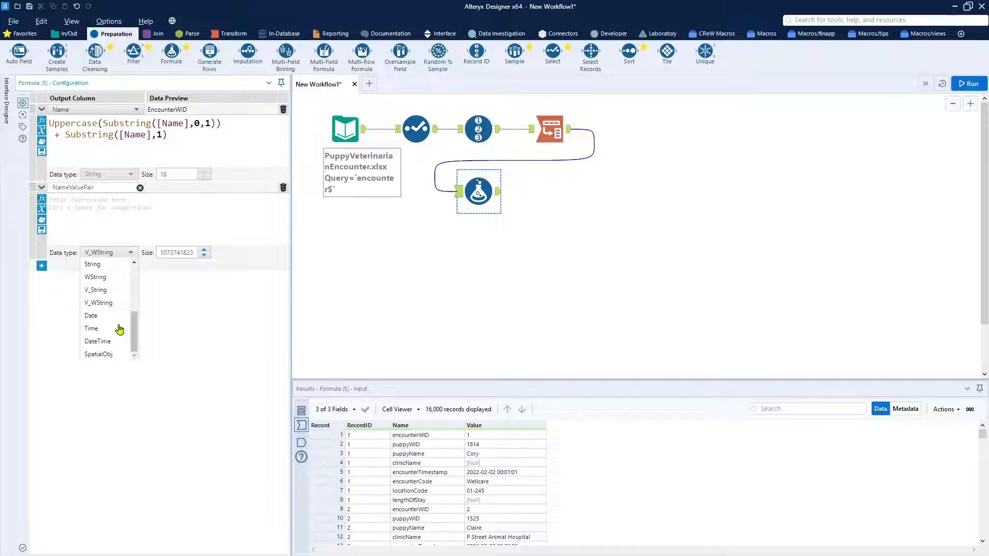
pyautogui.click(95, 290)
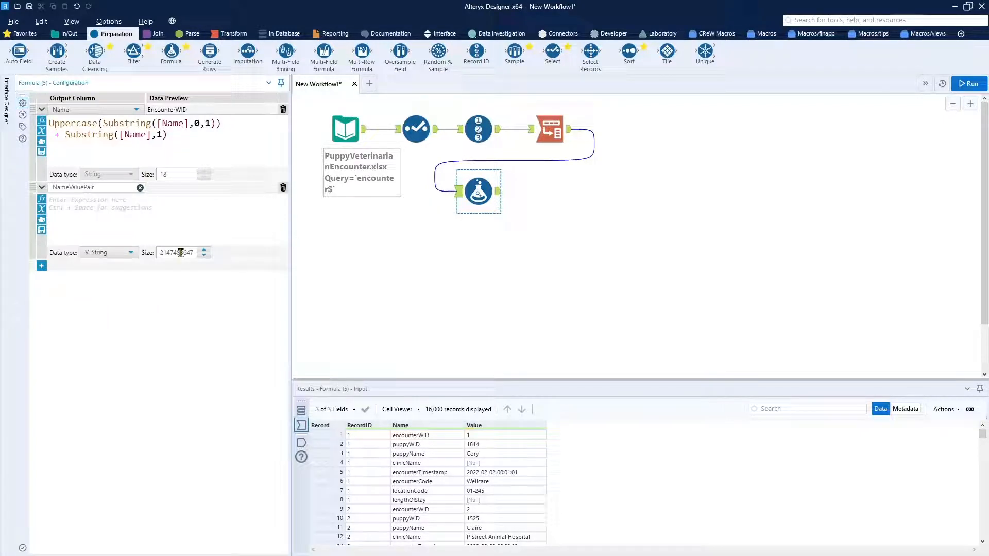
pyautogui.doubleClick(181, 253)
pyautogui.write('200')
# Enter [Name] + '=' + [Value] as the NameValuePair expression, and run the workflow to view the Formula output
pyautogui.click(116, 206)
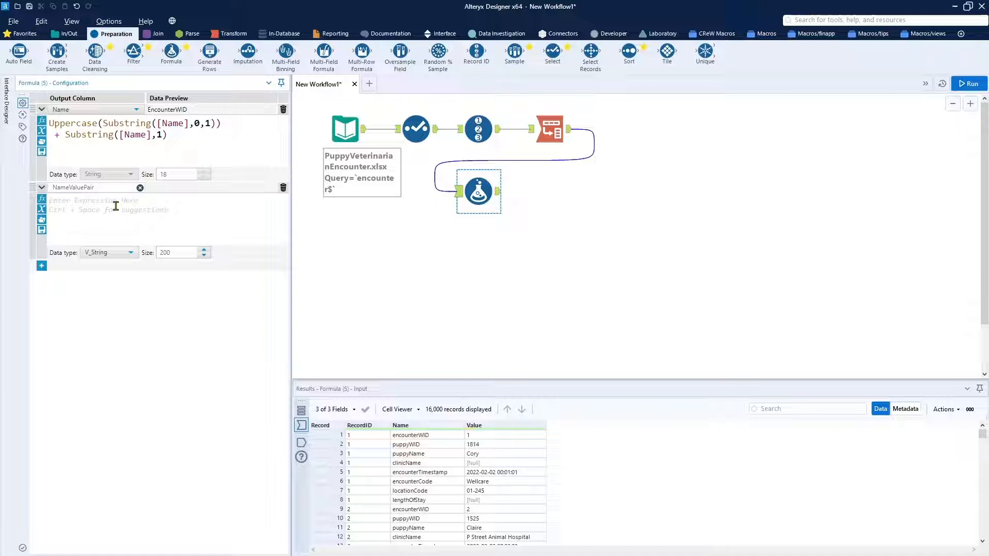
pyautogui.write('[N')
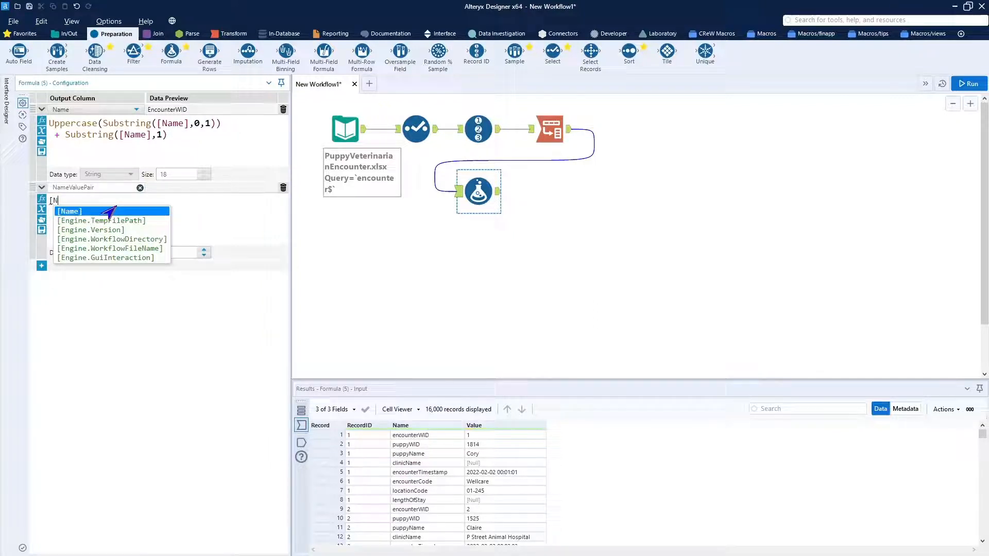
pyautogui.press('Return')
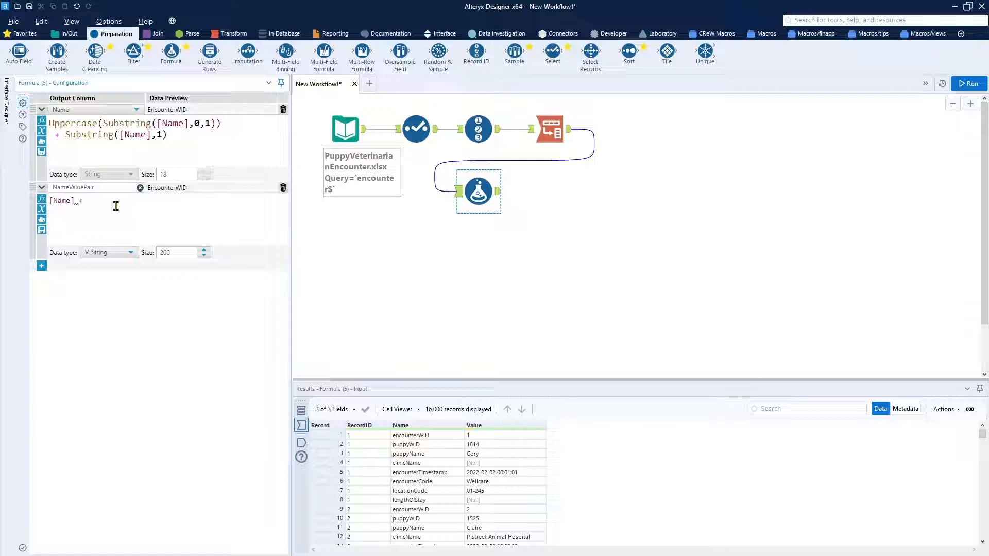
pyautogui.write('+ [v')
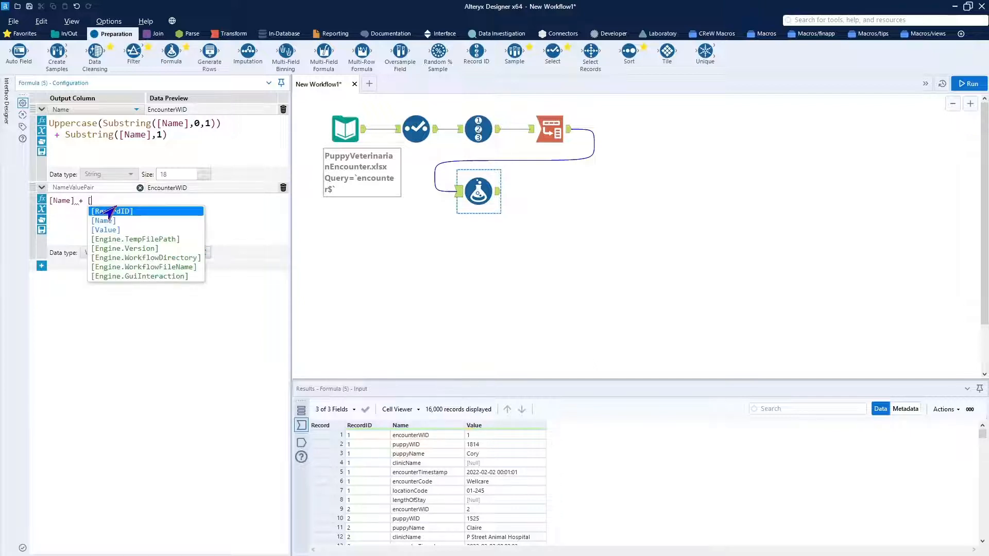
pyautogui.click(110, 211)
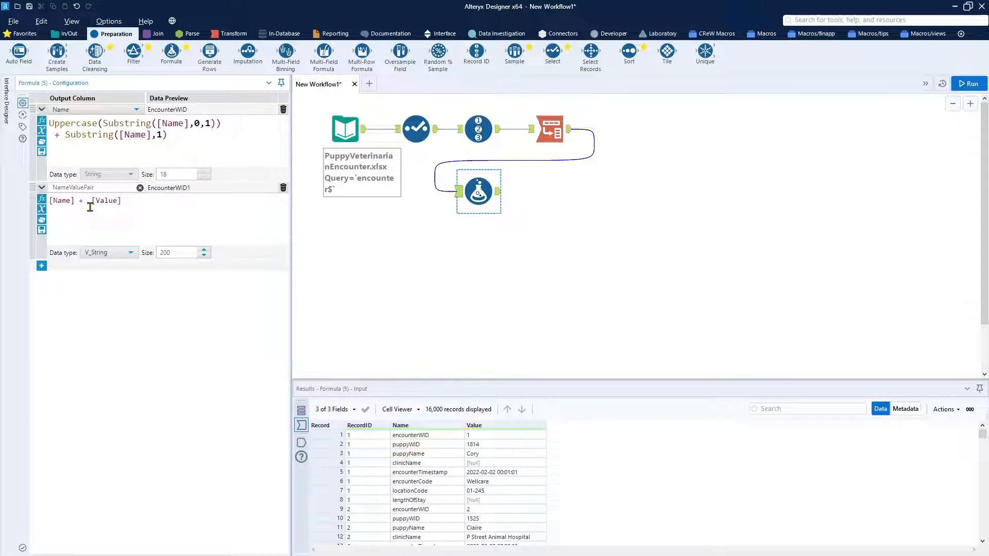
pyautogui.write('= ')
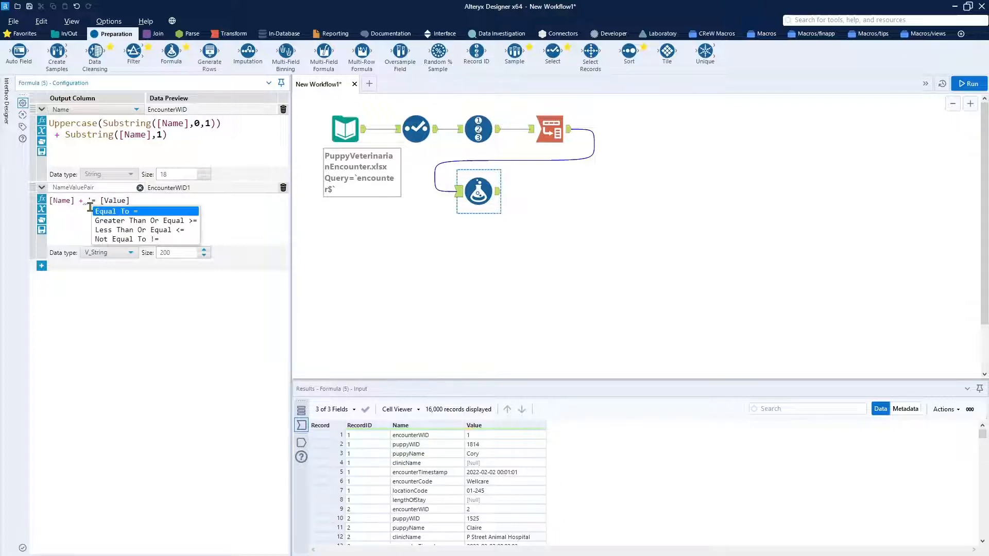
pyautogui.write("' ")
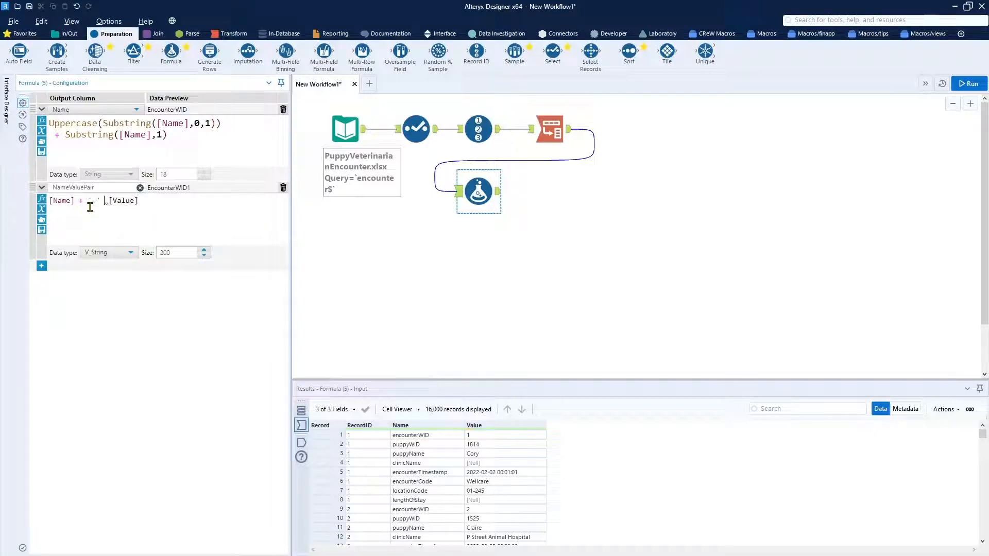
pyautogui.write('+')
pyautogui.click(968, 84)
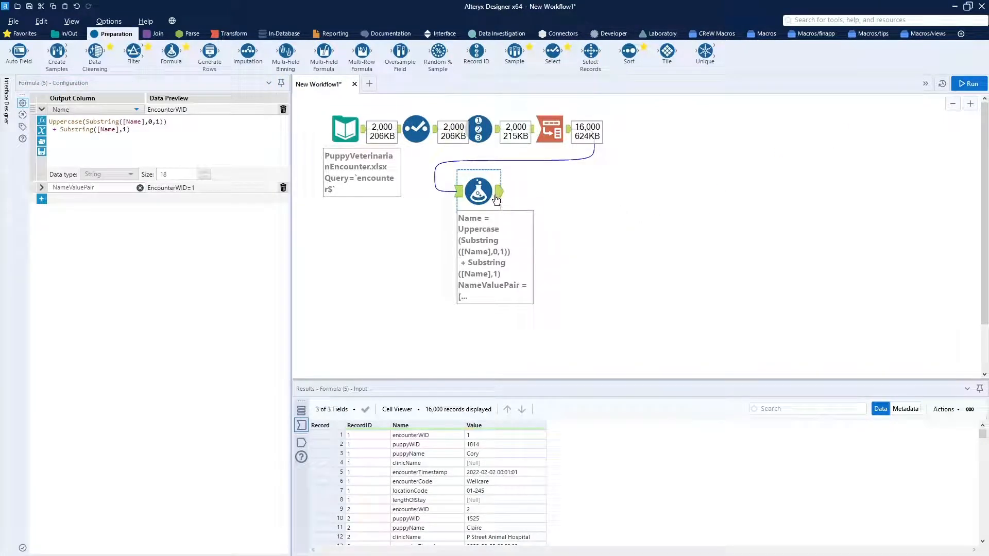
pyautogui.click(496, 200)
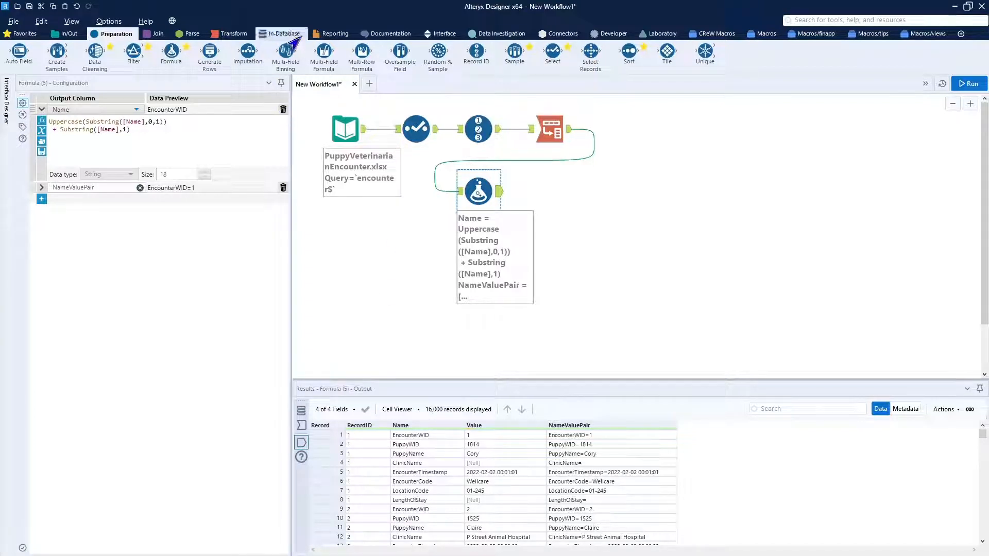
# Add a Summarize tool after the Formula tool and group it by RecordID
pyautogui.click(226, 36)
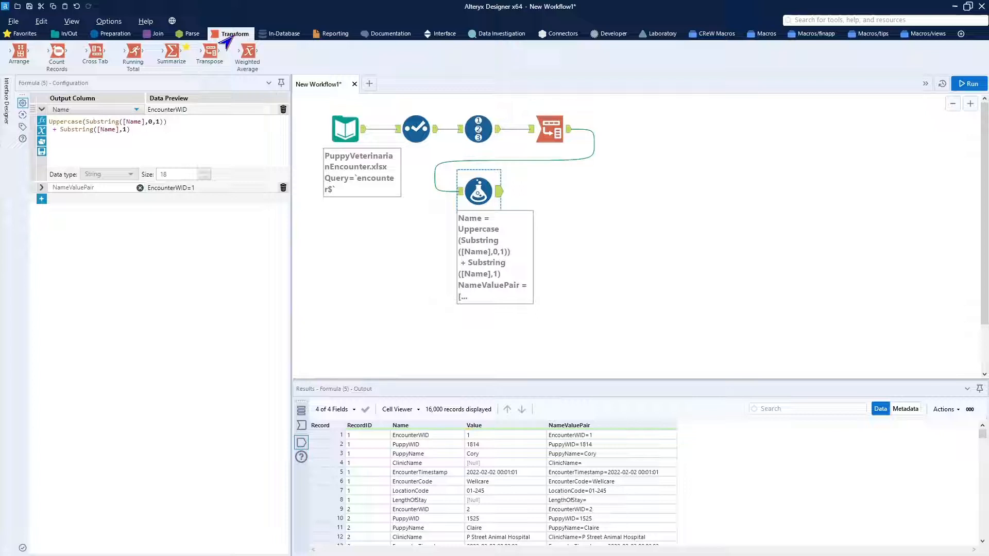
pyautogui.moveTo(171, 52); pyautogui.dragTo(550, 195)
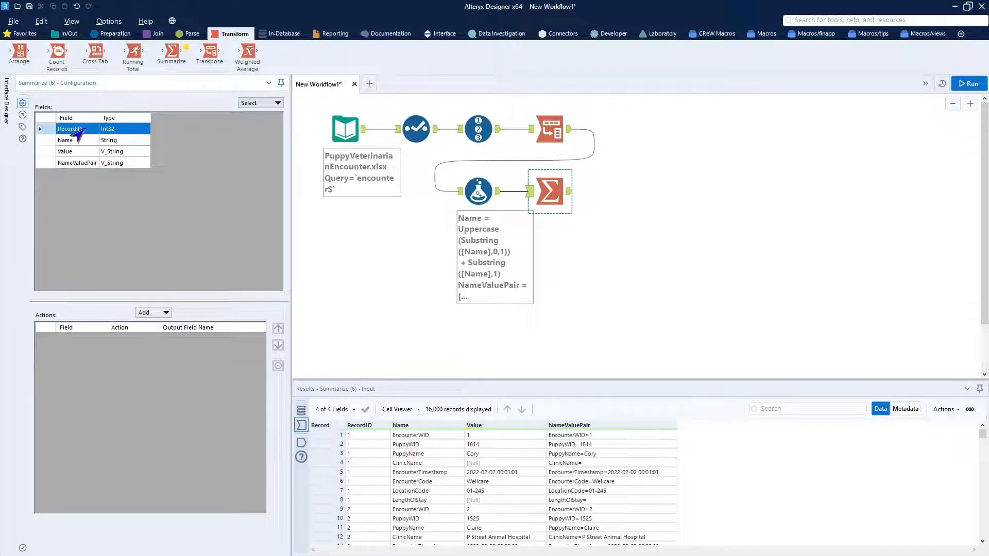
pyautogui.click(157, 315)
pyautogui.click(159, 328)
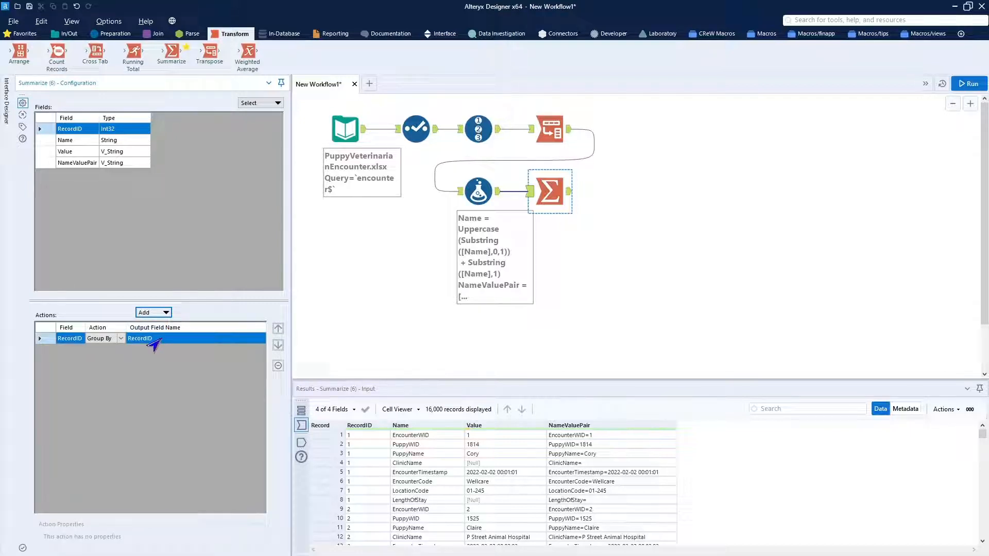
# Add a Concatenate action for the NameValuePair field in the Summarize tool
pyautogui.click(73, 164)
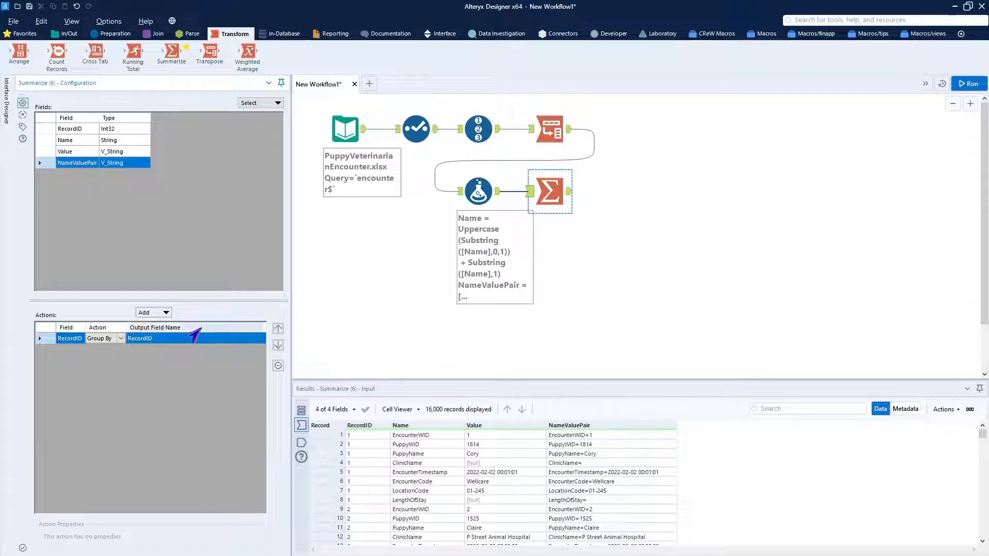
pyautogui.click(150, 313)
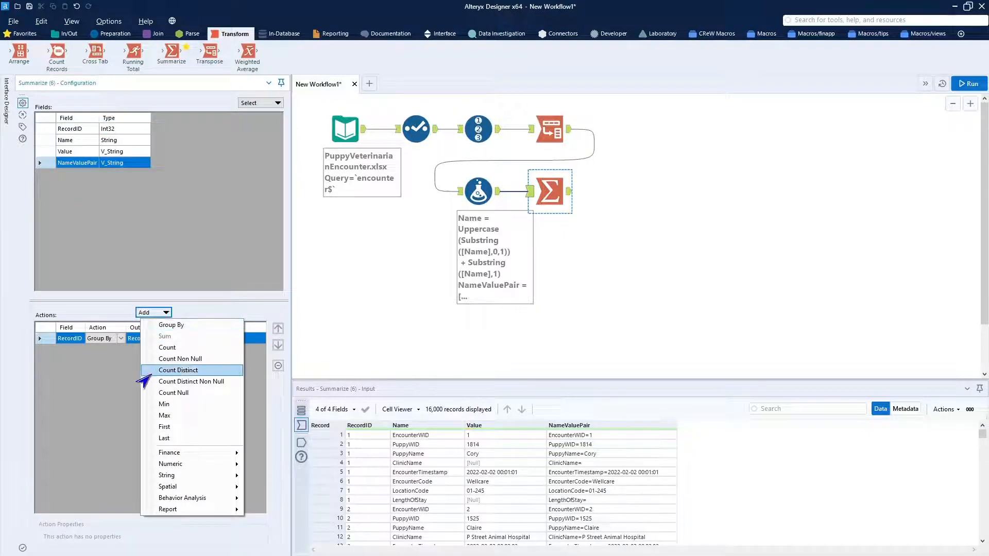
pyautogui.moveTo(157, 477)
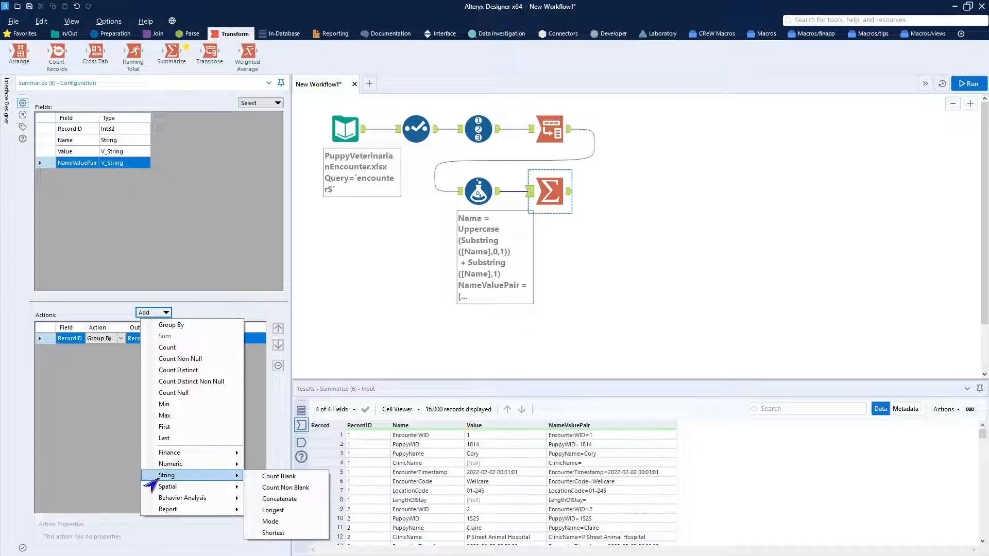
pyautogui.click(276, 500)
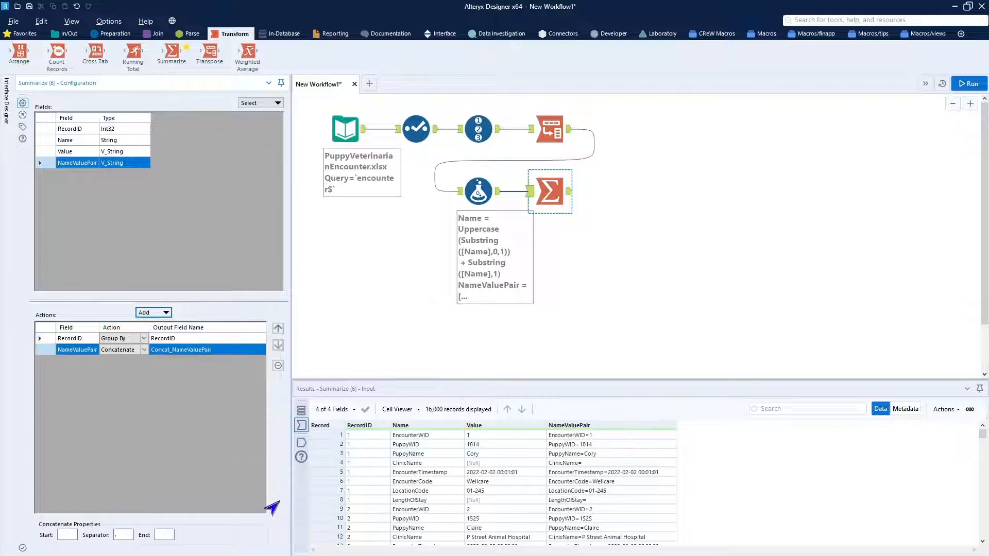
# Set the NameValuePair concatenation's start text to begin and end text to end, and run the workflow to view the Summarize output
pyautogui.click(71, 534)
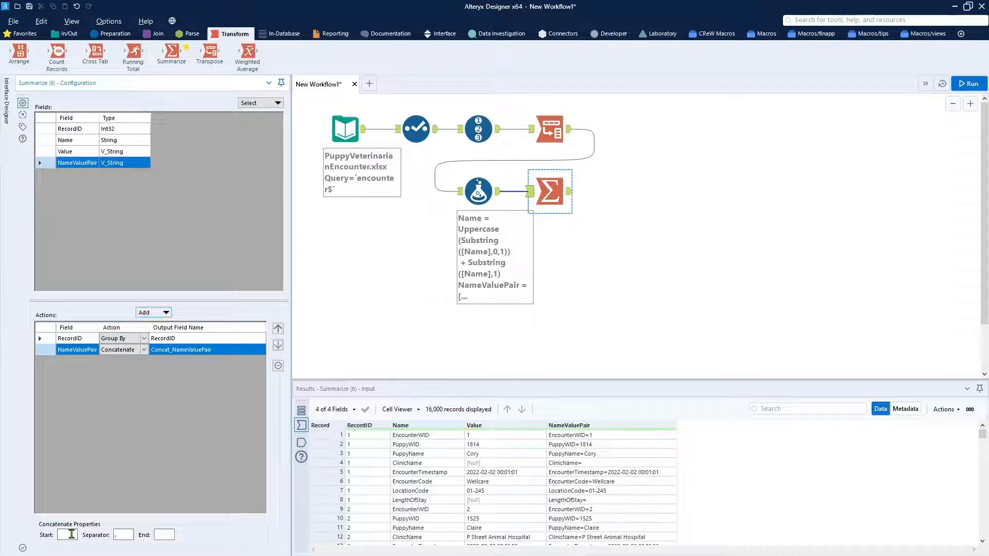
pyautogui.write('begin')
pyautogui.click(959, 90)
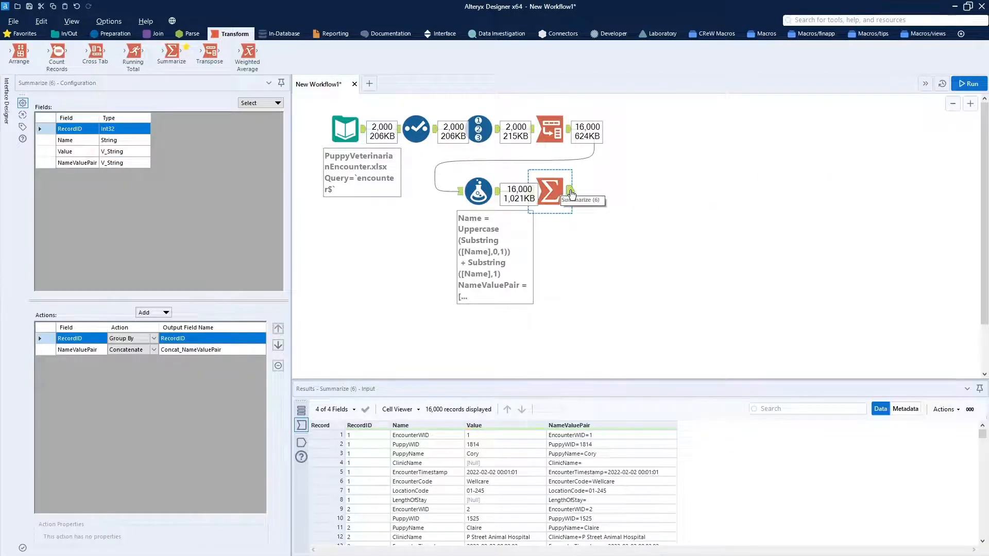
pyautogui.click(571, 192)
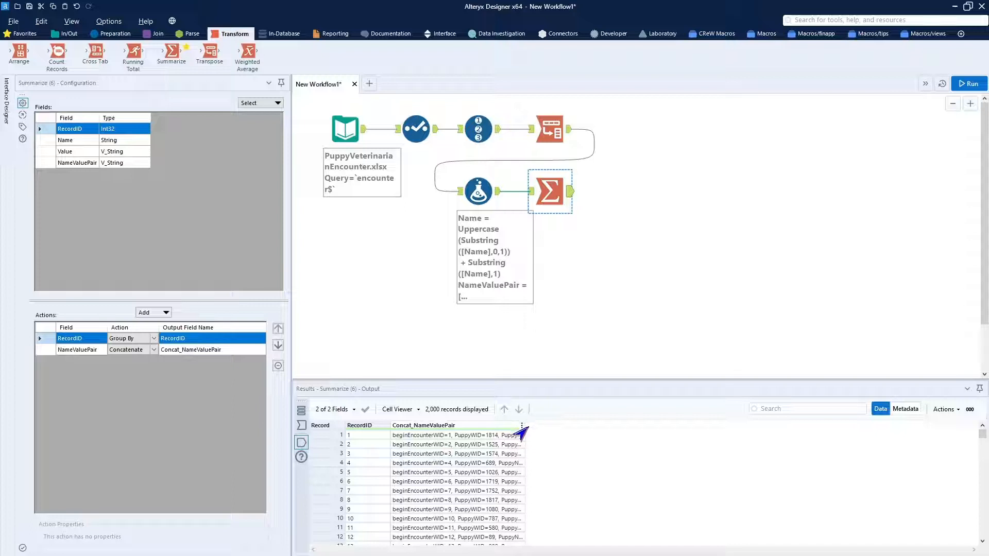
# Widen the Concat_NameValuePair results column and examine the first record's full text in the cell viewer
pyautogui.moveTo(524, 426); pyautogui.dragTo(869, 452)
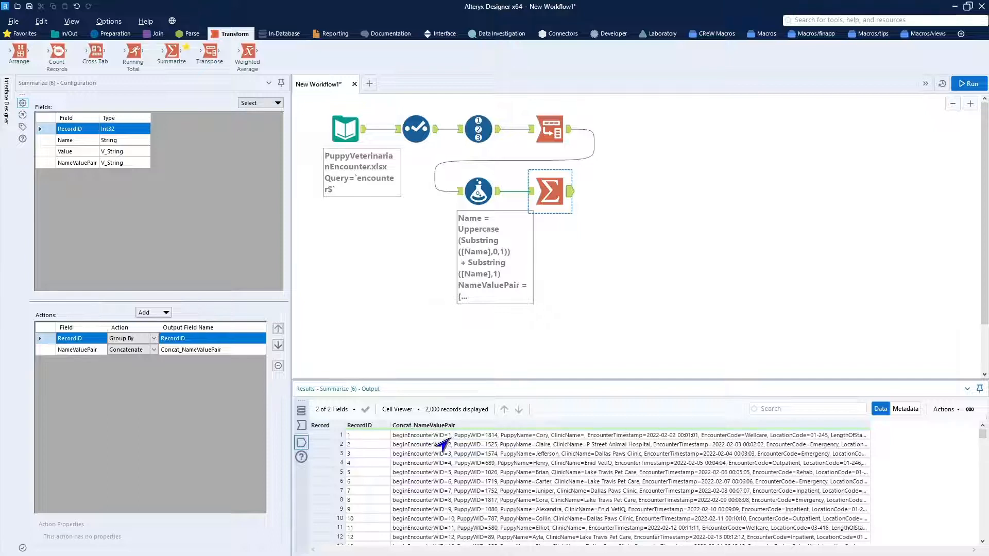
pyautogui.click(851, 436)
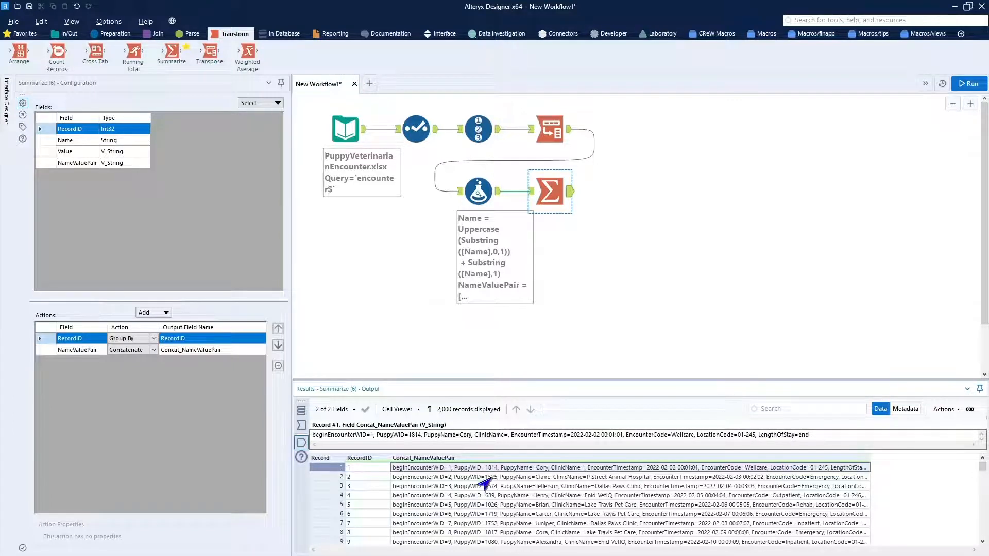
pyautogui.click(397, 410)
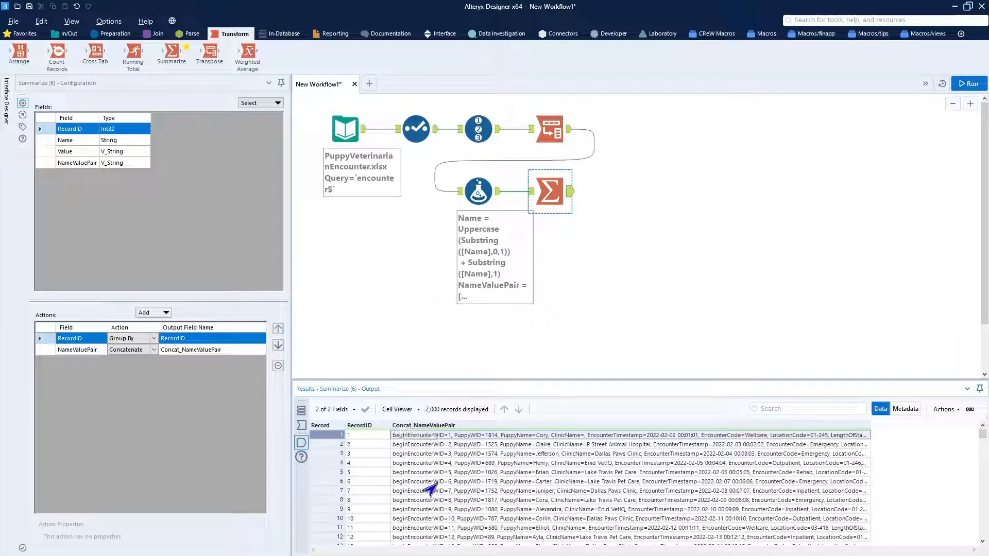
pyautogui.click(378, 411)
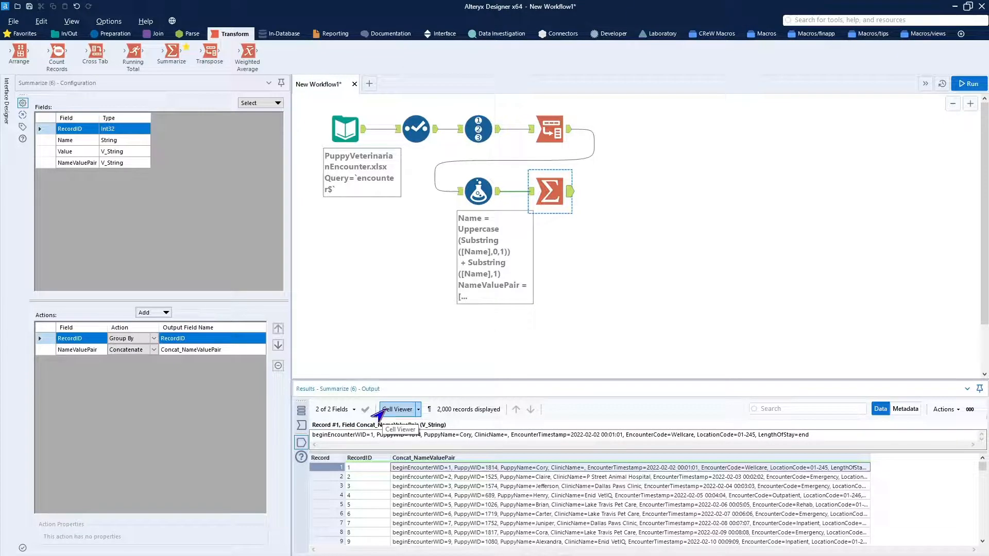
pyautogui.click(379, 411)
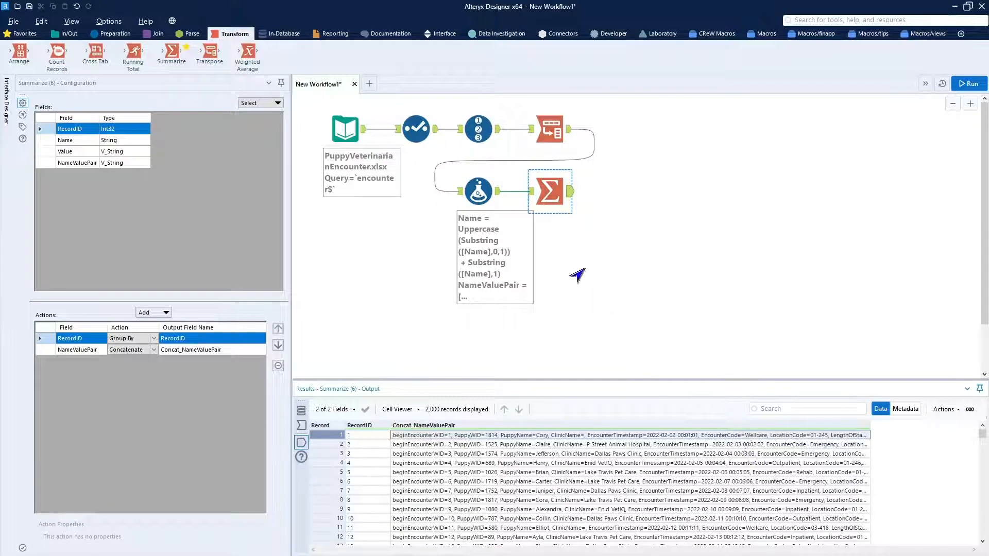
# Rename the concatenated output field to OuputNameValuePair and clear its concatenation start and end text
pyautogui.click(548, 184)
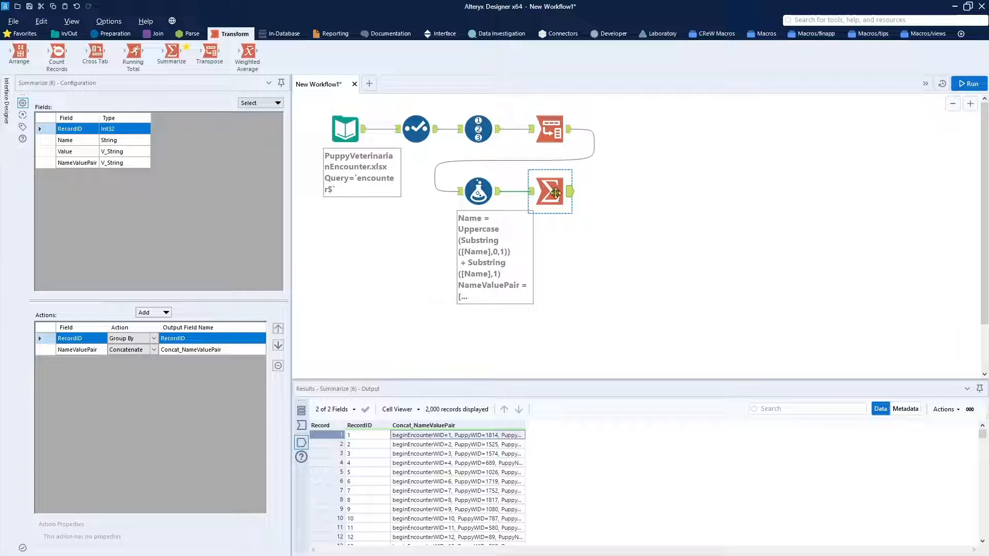
pyautogui.click(170, 350)
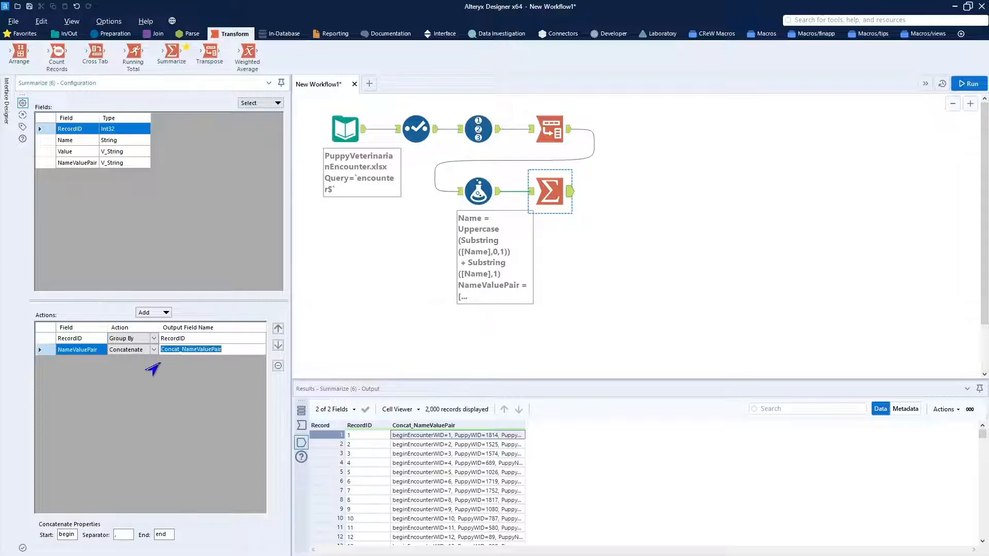
pyautogui.click(184, 350)
pyautogui.moveTo(183, 350); pyautogui.dragTo(154, 350)
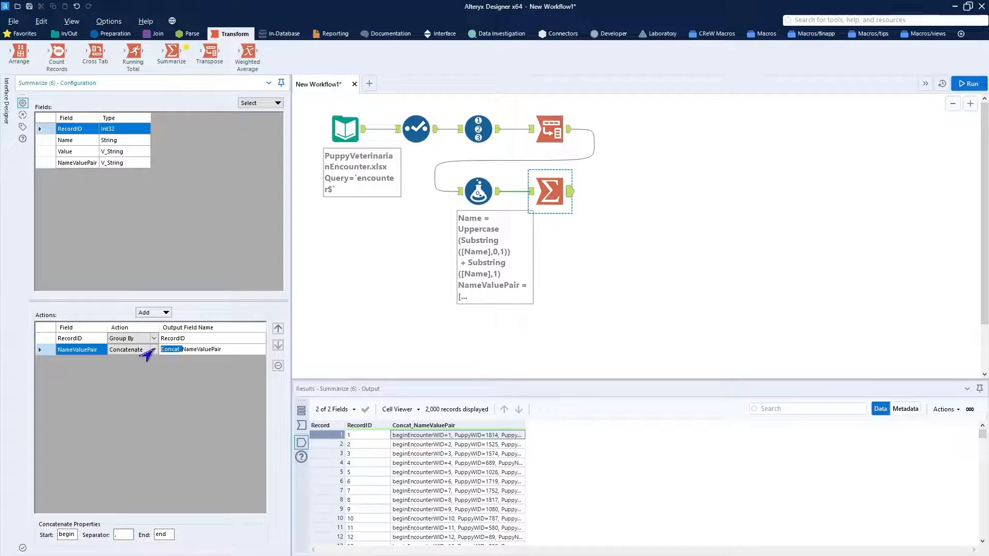
pyautogui.write('Ouput')
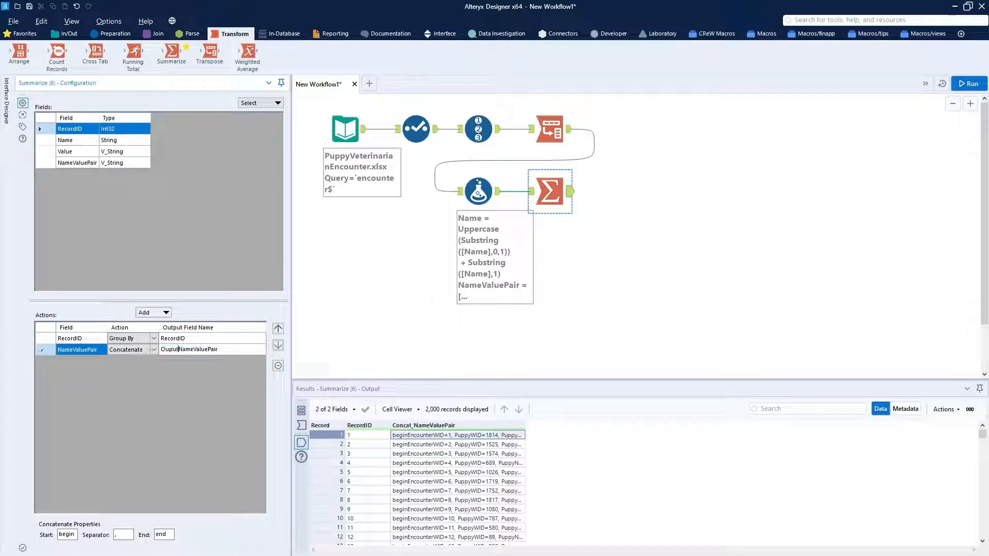
pyautogui.doubleClick(67, 534)
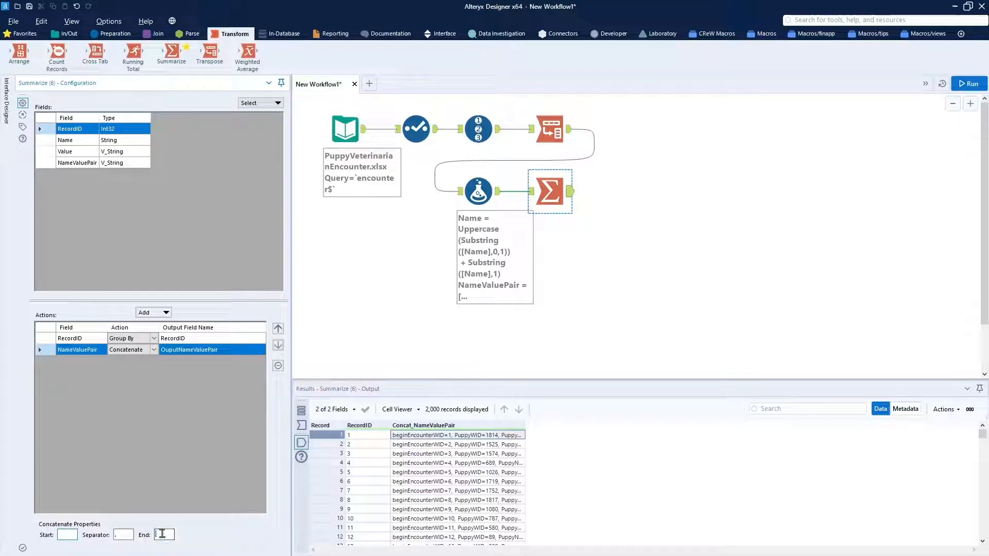
pyautogui.click(163, 534)
# Add a Select tool after the Summarize tool and exclude the RecordID field
pyautogui.click(111, 34)
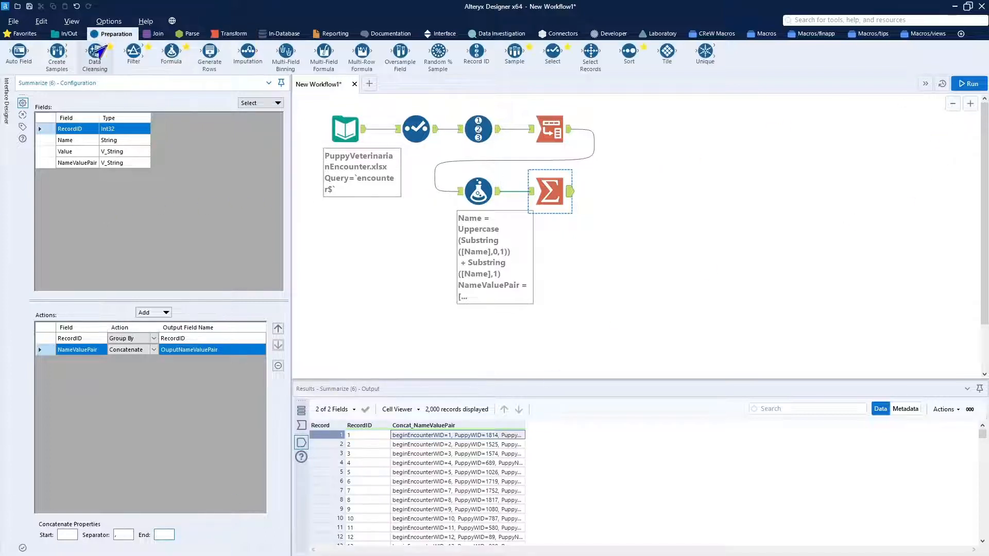
pyautogui.moveTo(553, 51); pyautogui.dragTo(612, 191)
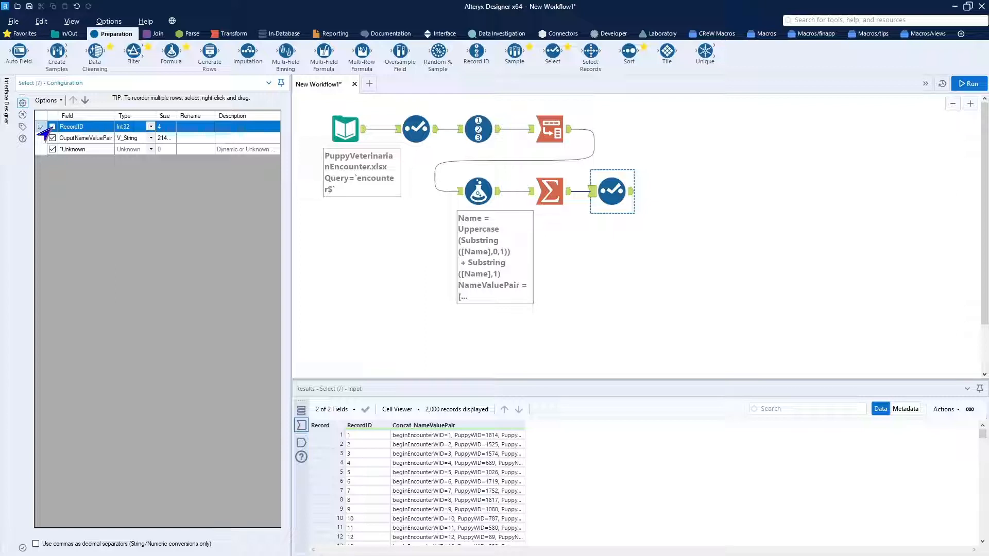
pyautogui.click(51, 127)
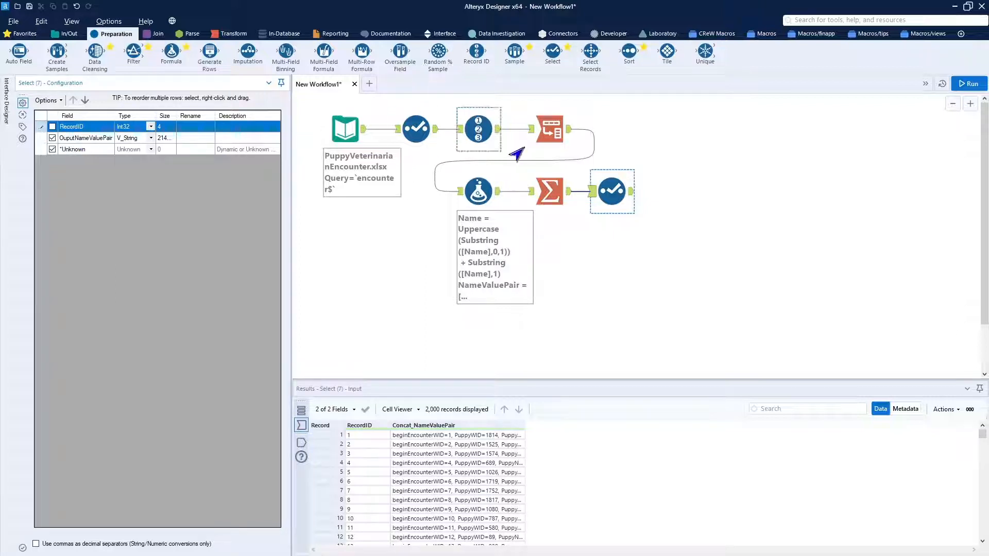
# Run the workflow, and examine the first OuputNameValuePair value and the Select tool's output
pyautogui.click(967, 83)
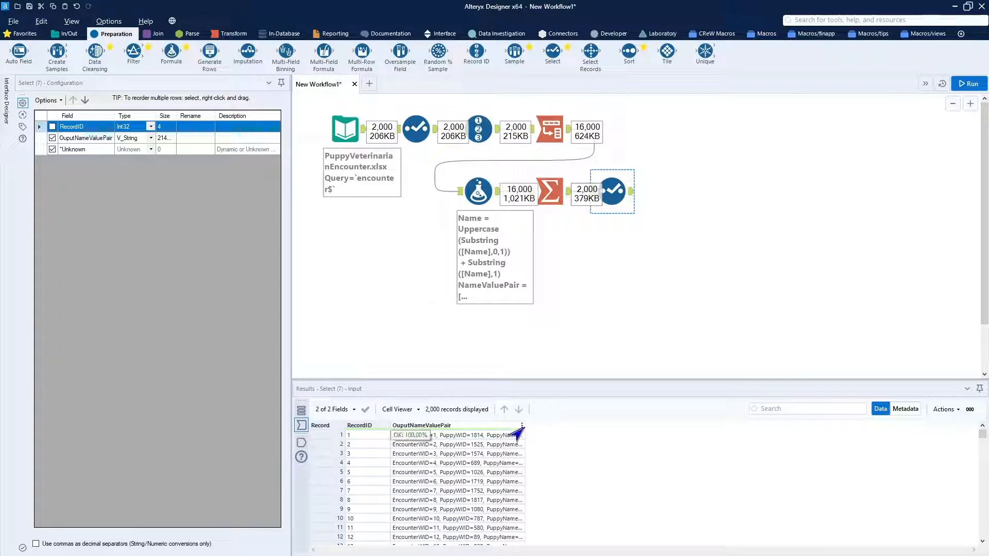
pyautogui.click(496, 435)
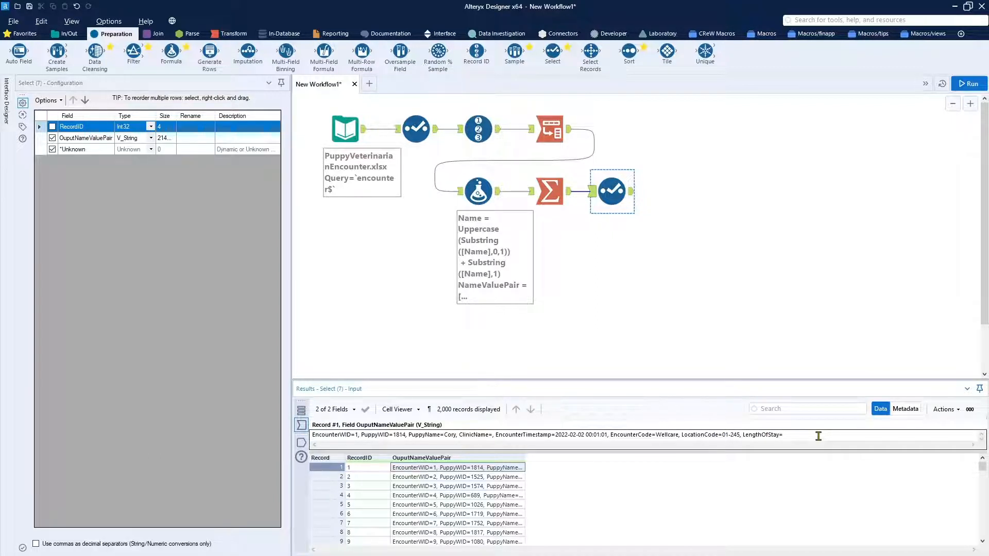
pyautogui.click(632, 191)
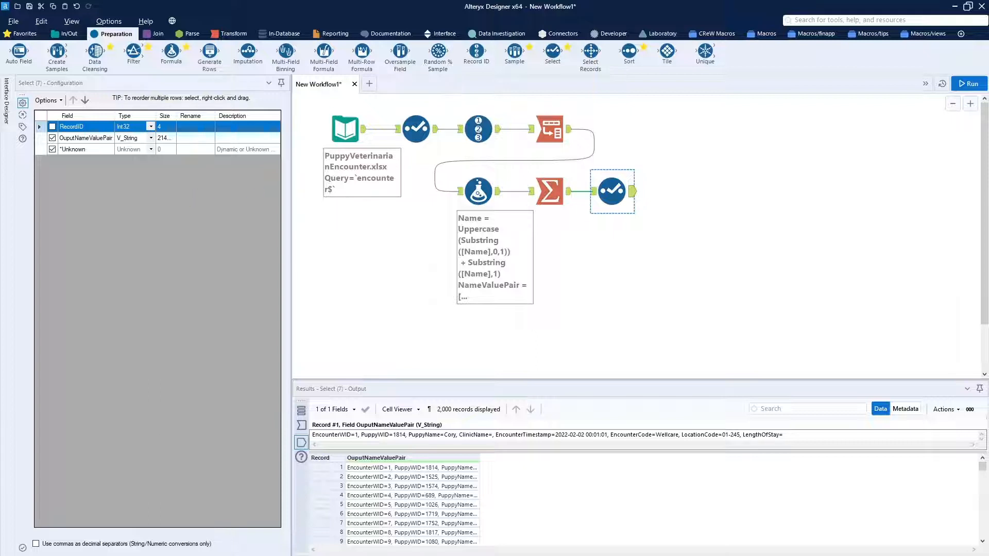
# Connect a Browse tool and an Output Data tool to the Select tool's output
pyautogui.click(66, 33)
pyautogui.moveTo(22, 58); pyautogui.dragTo(691, 193)
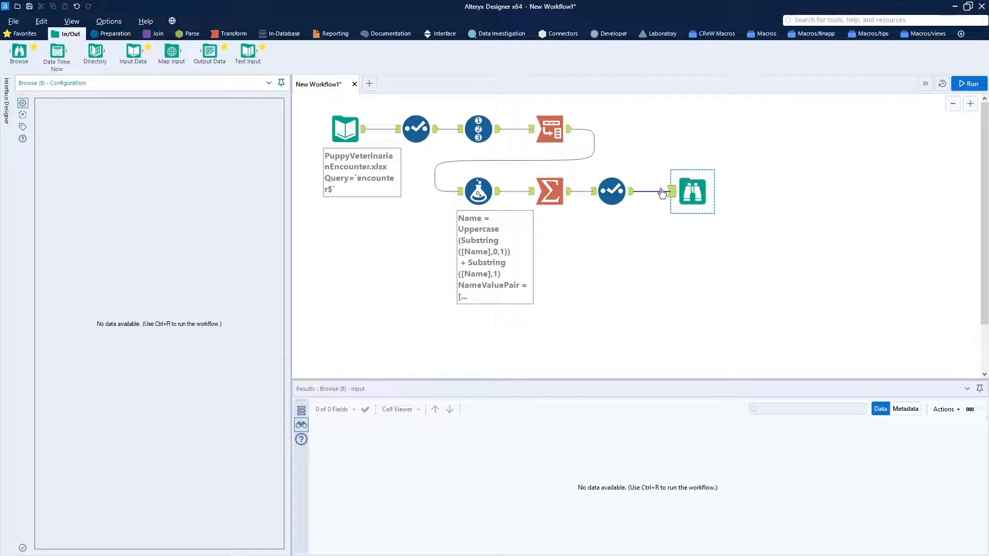
pyautogui.moveTo(210, 51); pyautogui.dragTo(691, 247)
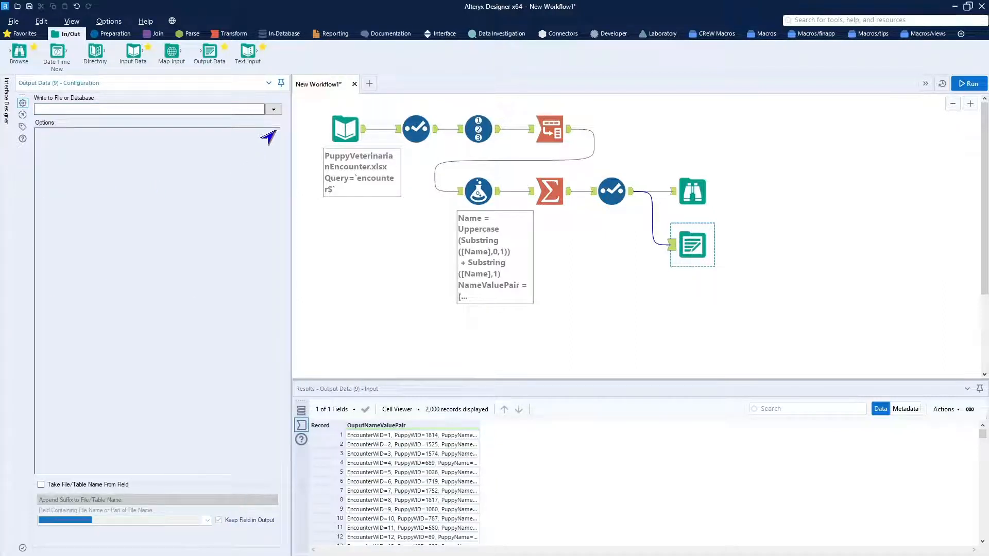
# Set the Output Data tool to write to a file named PuppyEncounterKeyValuePair.dat in the inputData folder
pyautogui.click(273, 109)
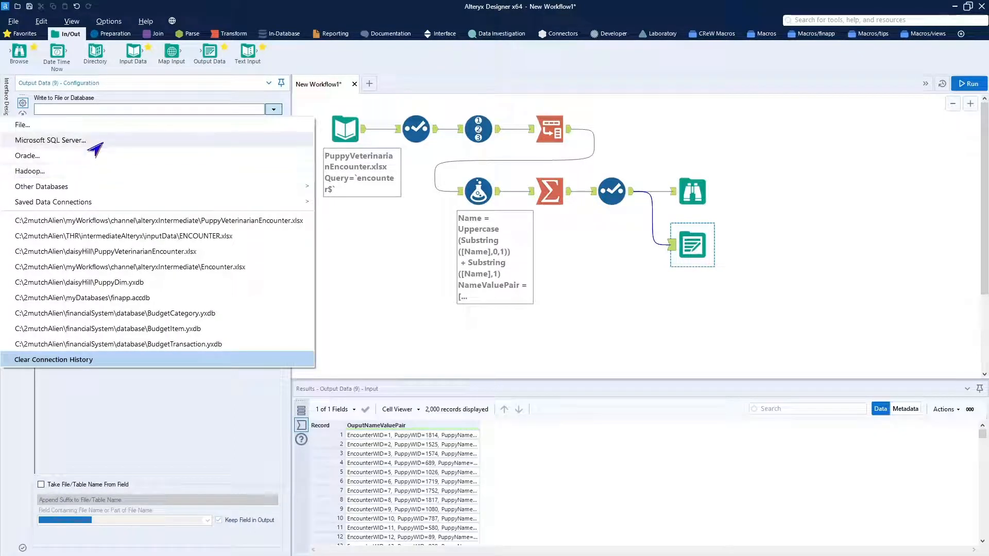
pyautogui.click(105, 128)
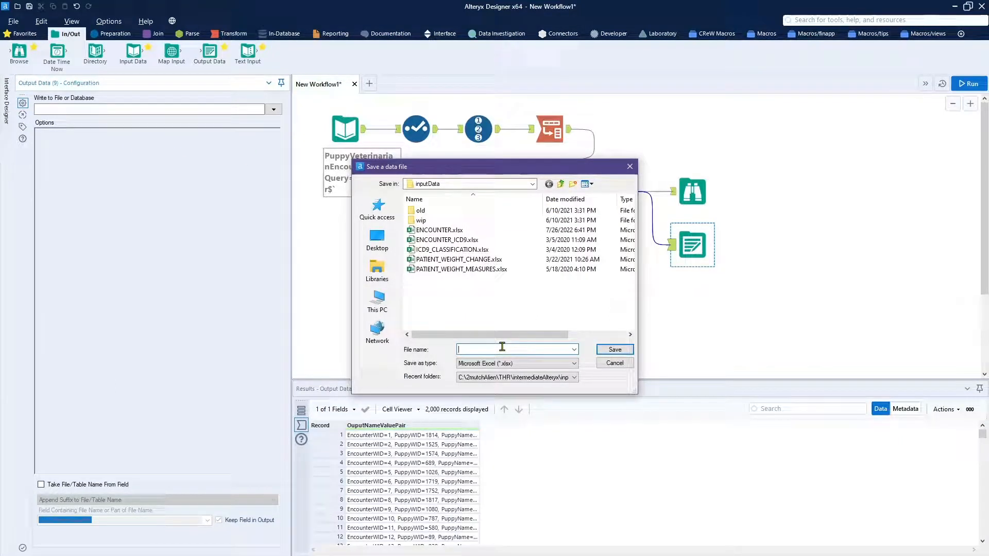
pyautogui.write('PuppyEn')
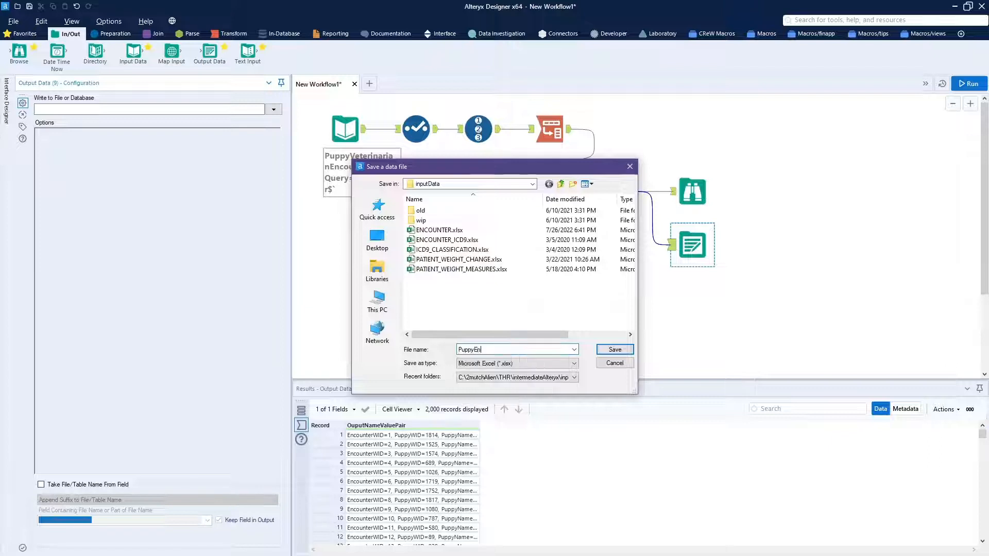
pyautogui.write('counter')
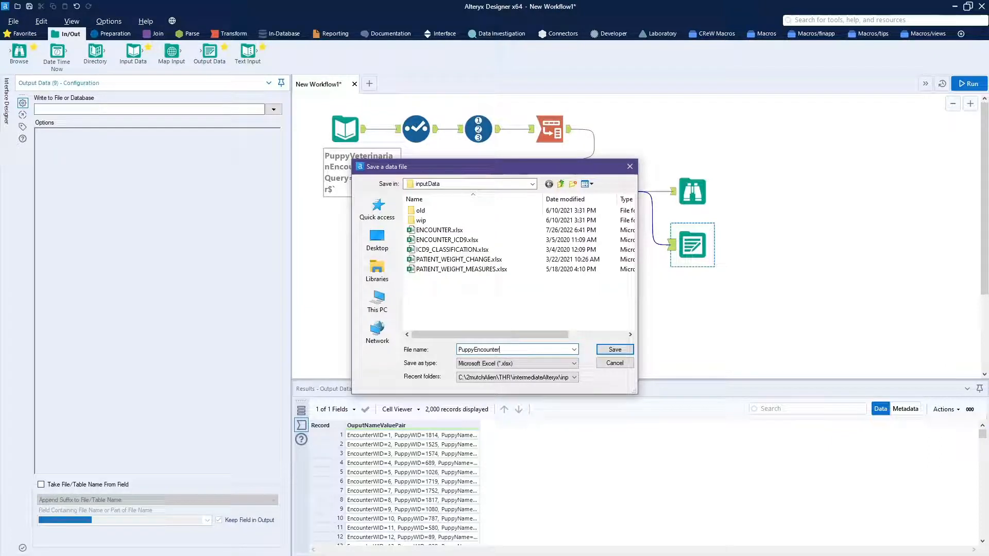
pyautogui.write('KeyValuePair')
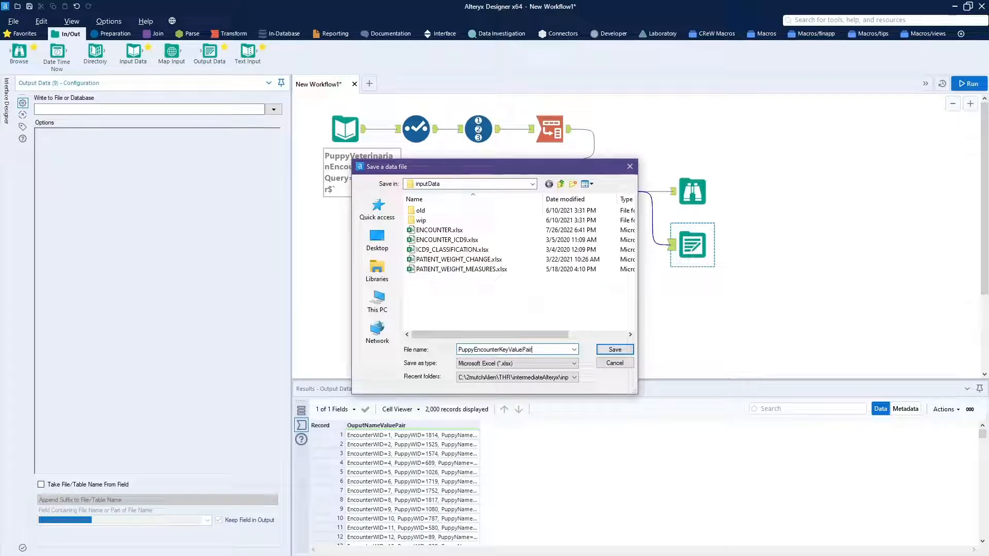
pyautogui.write('.dat')
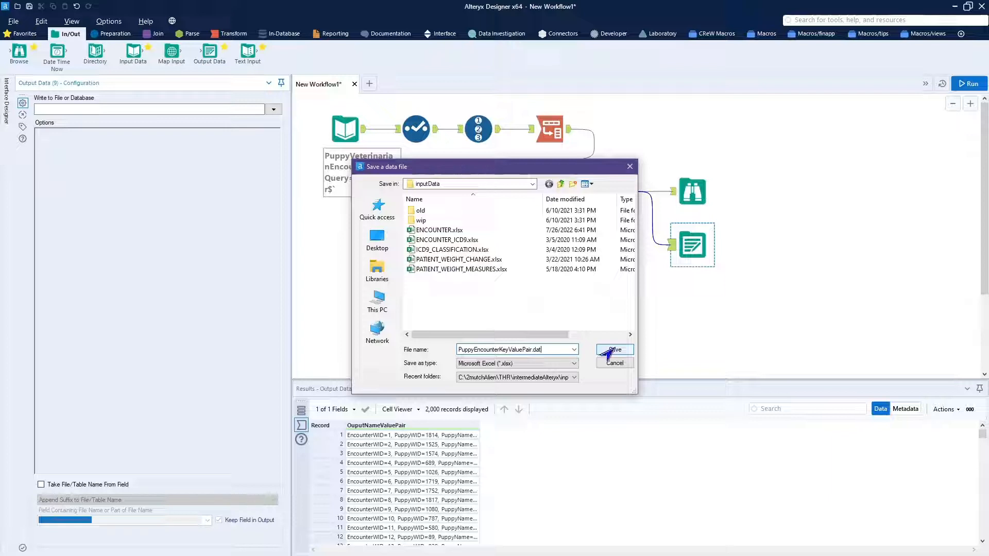
pyautogui.click(608, 353)
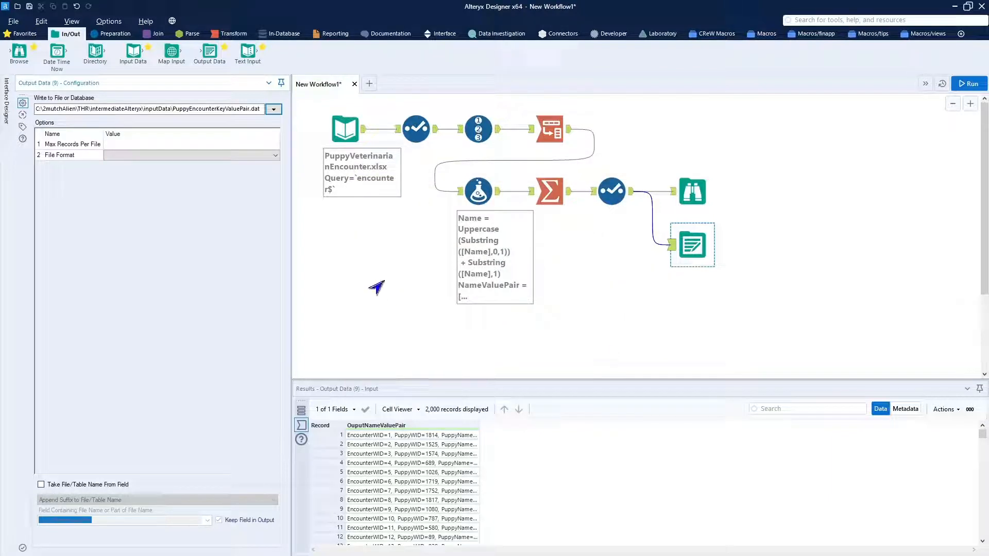
# Set the output's file format to Comma Separated Value (*.csv) and its delimiter to !
pyautogui.click(275, 157)
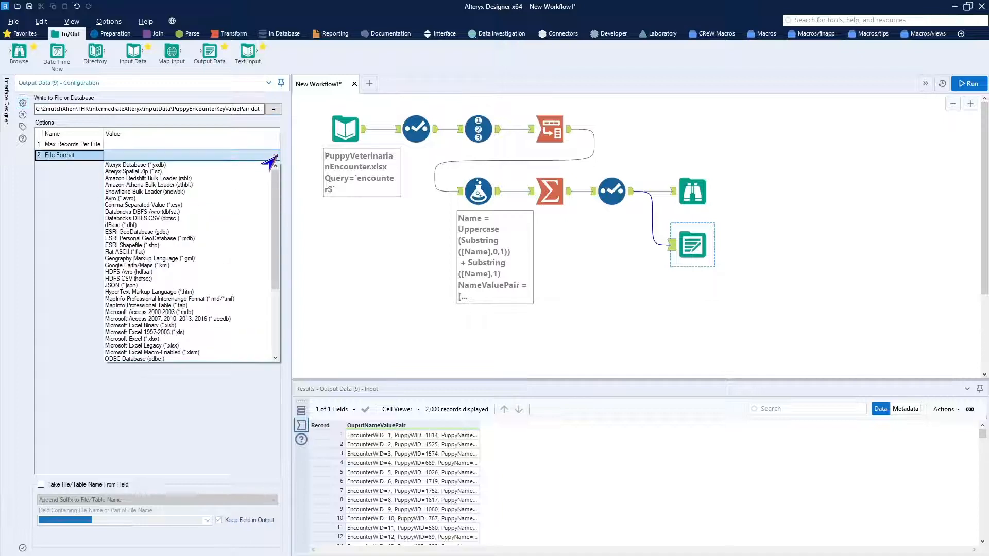
pyautogui.click(177, 206)
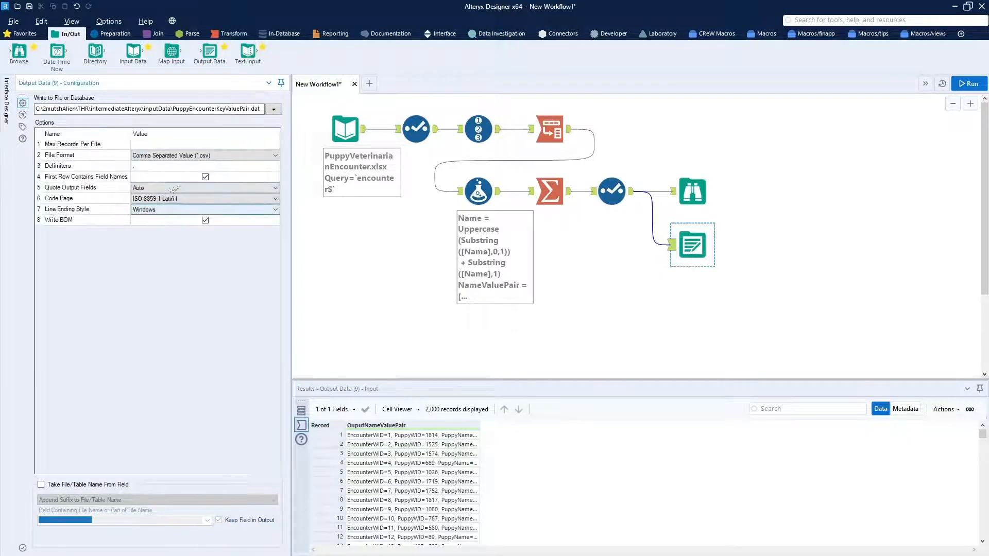
pyautogui.click(156, 166)
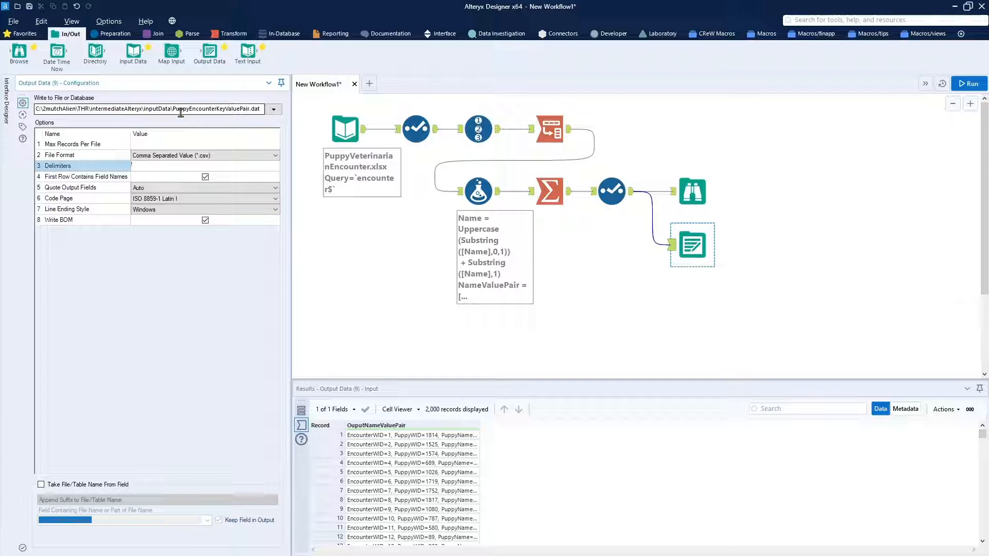
# Change the output path to the relative path .\PuppyEncounterKeyValuePair.dat and run the workflow
pyautogui.moveTo(172, 108); pyautogui.dragTo(32, 110)
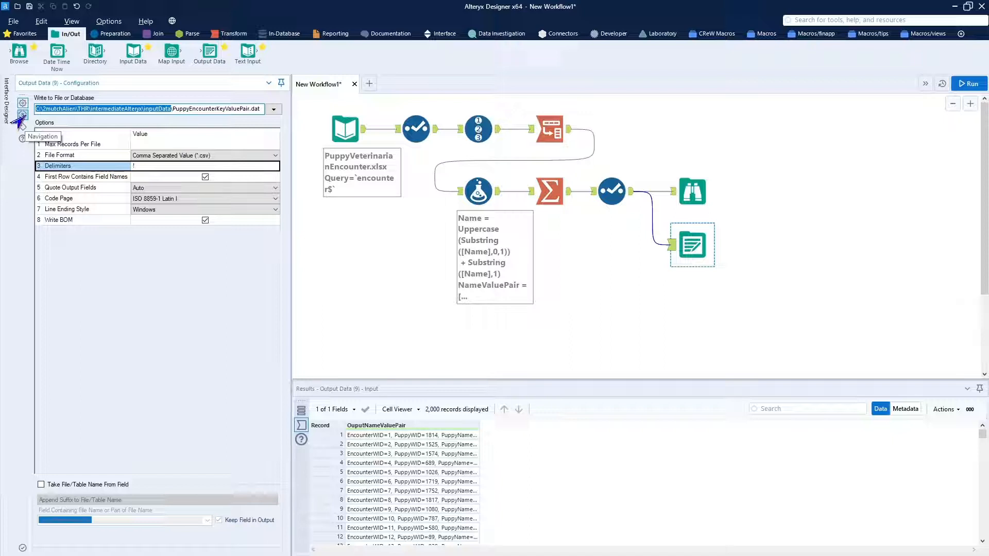
pyautogui.write('.')
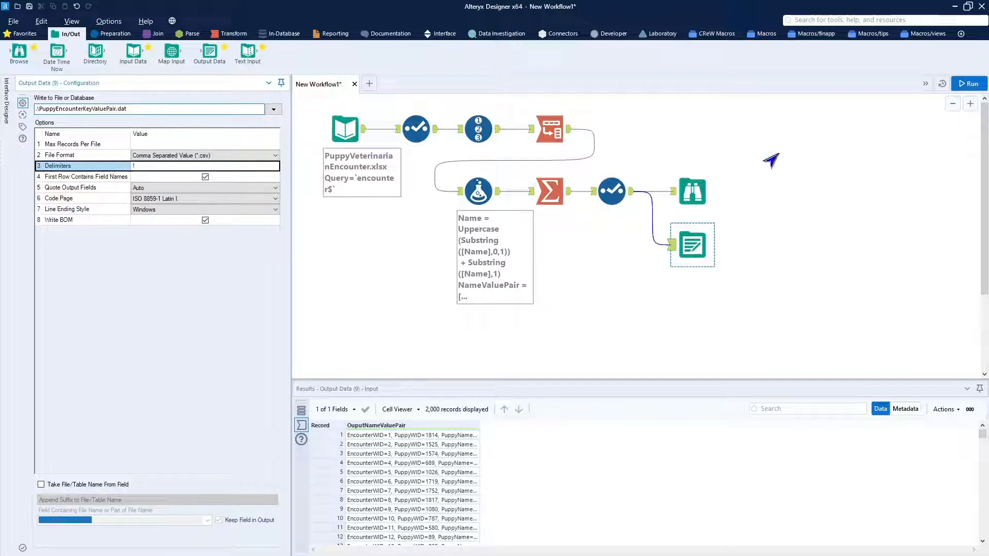
pyautogui.click(968, 84)
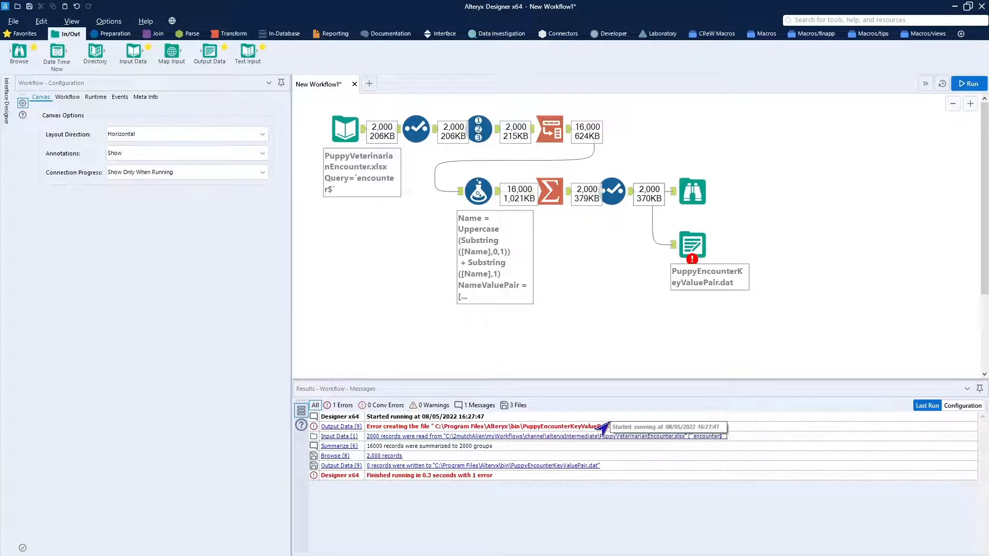
pyautogui.click(596, 310)
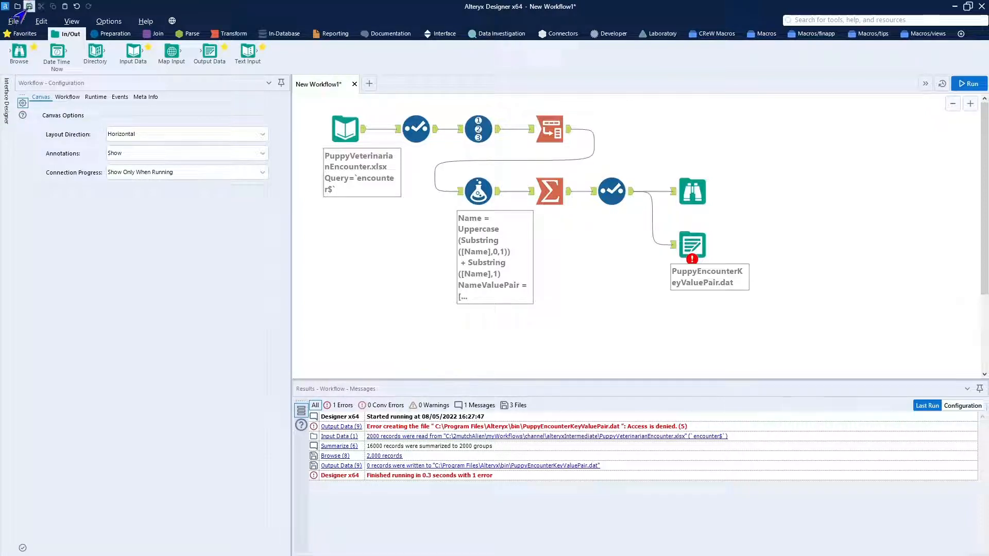
# Save the workflow as 2 - Generate Keyword Text File3.yxmd in the alteryxIntermediate folder
pyautogui.click(29, 6)
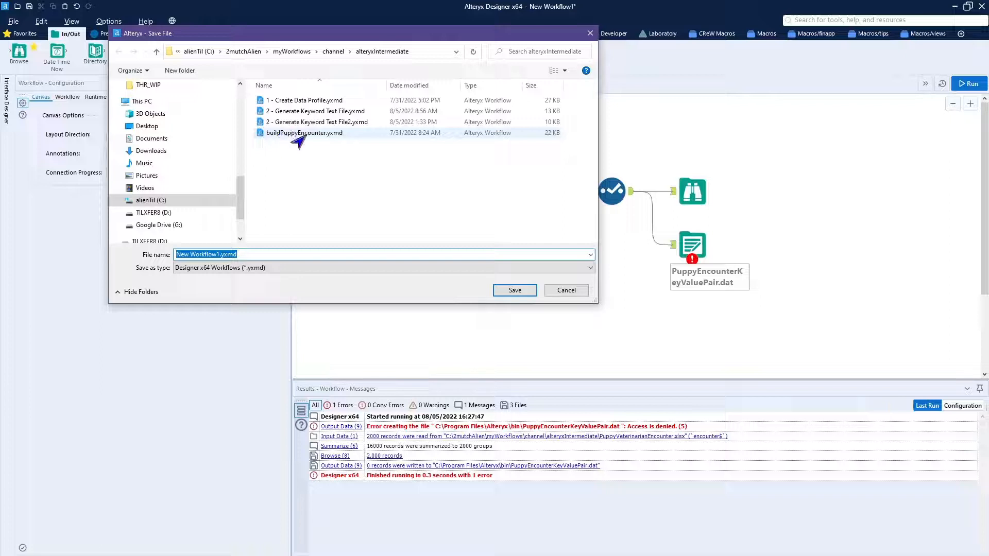
pyautogui.click(336, 127)
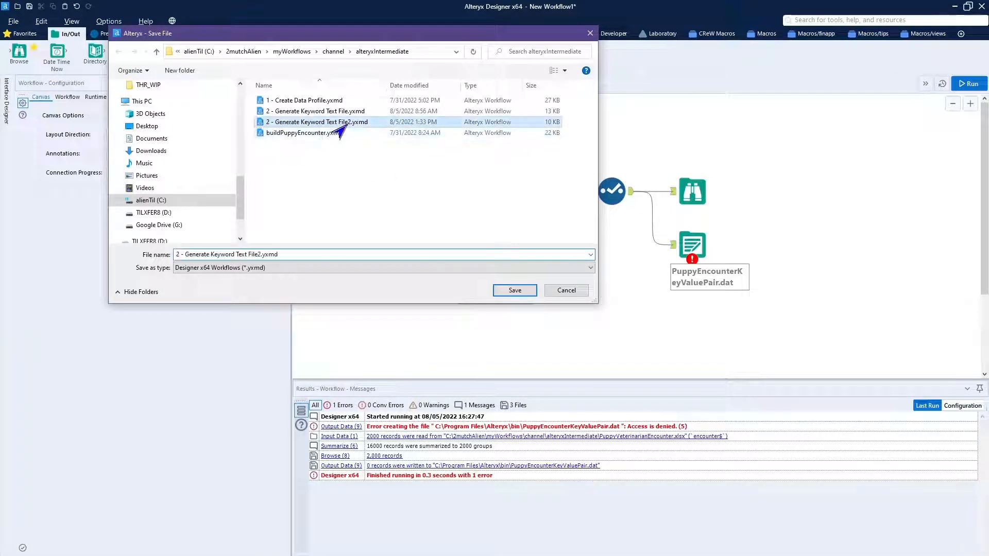
pyautogui.click(259, 253)
pyautogui.click(259, 253)
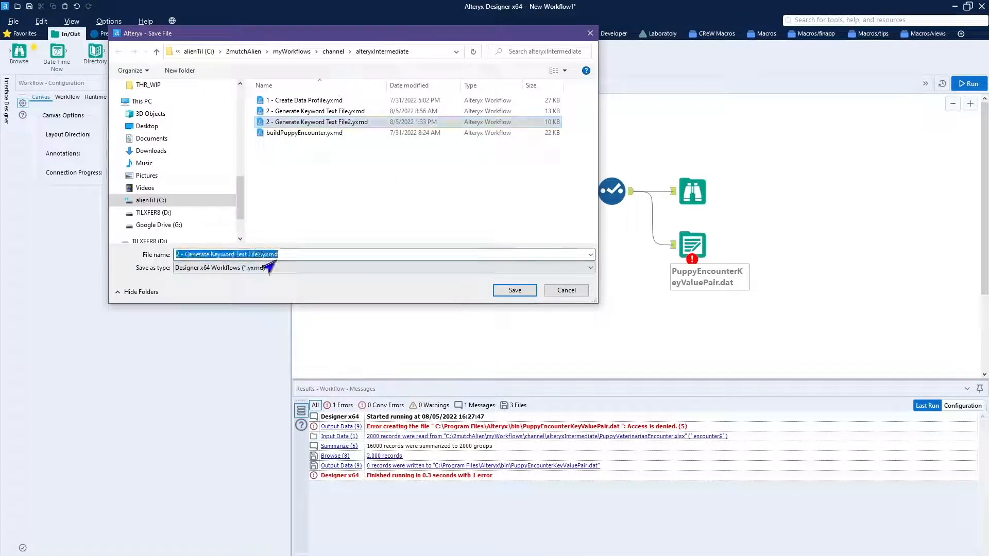
pyautogui.click(298, 254)
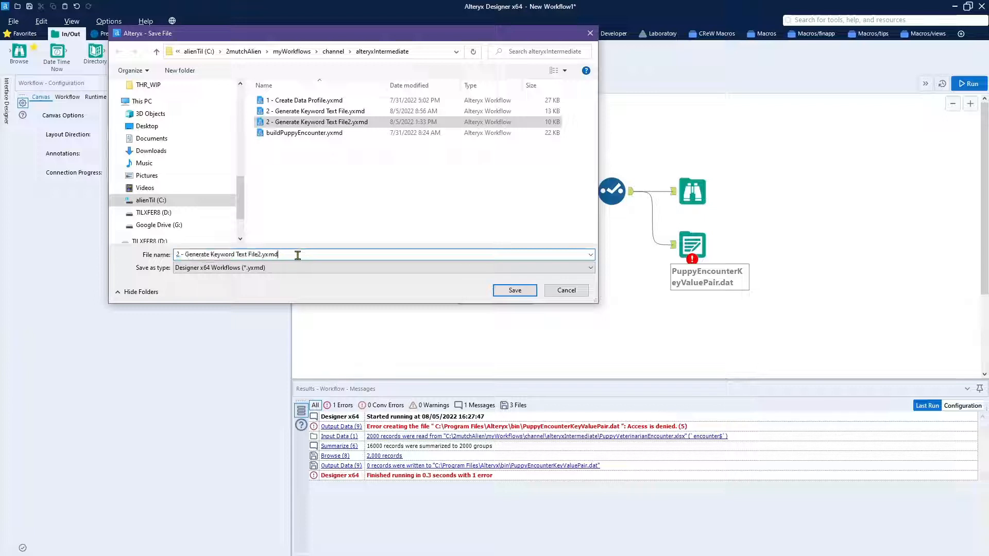
pyautogui.press('Left')
pyautogui.press('Left')
pyautogui.press('Left')
pyautogui.press('Left')
pyautogui.press('Left')
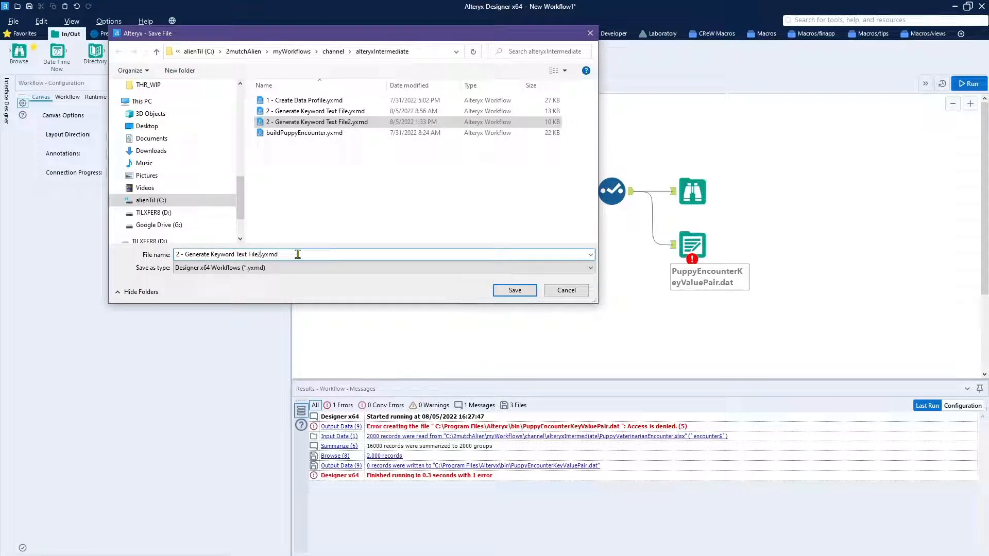
pyautogui.press('BackSpace')
pyautogui.write('3')
pyautogui.click(513, 291)
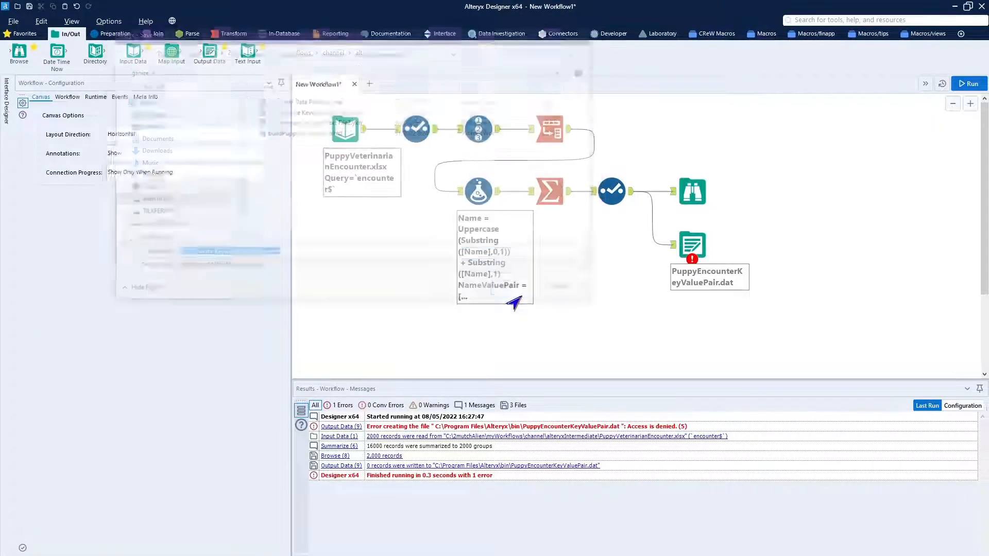
# Run the saved workflow and review the contents of the written PuppyEncounterKeyValuePair.dat file, closing it when done
pyautogui.click(709, 208)
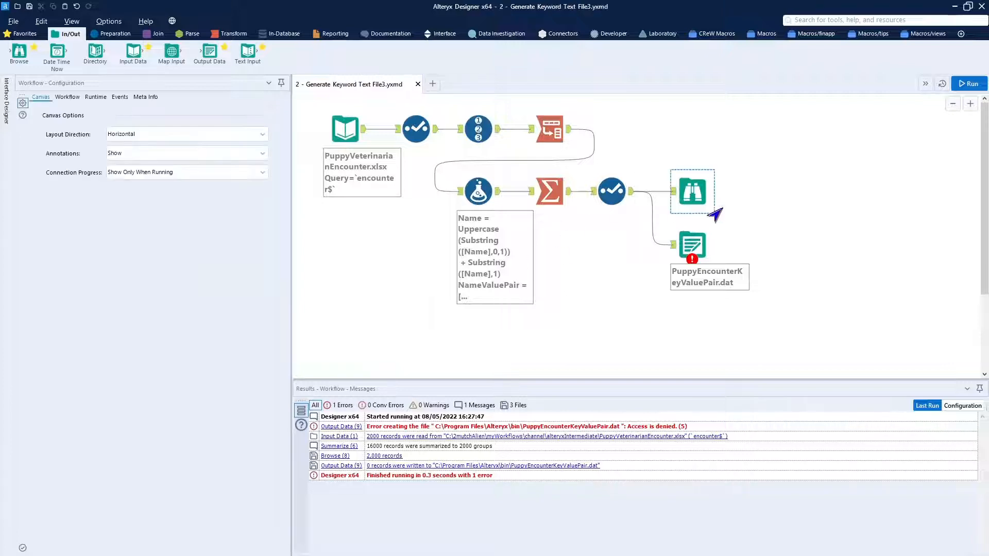
pyautogui.click(968, 84)
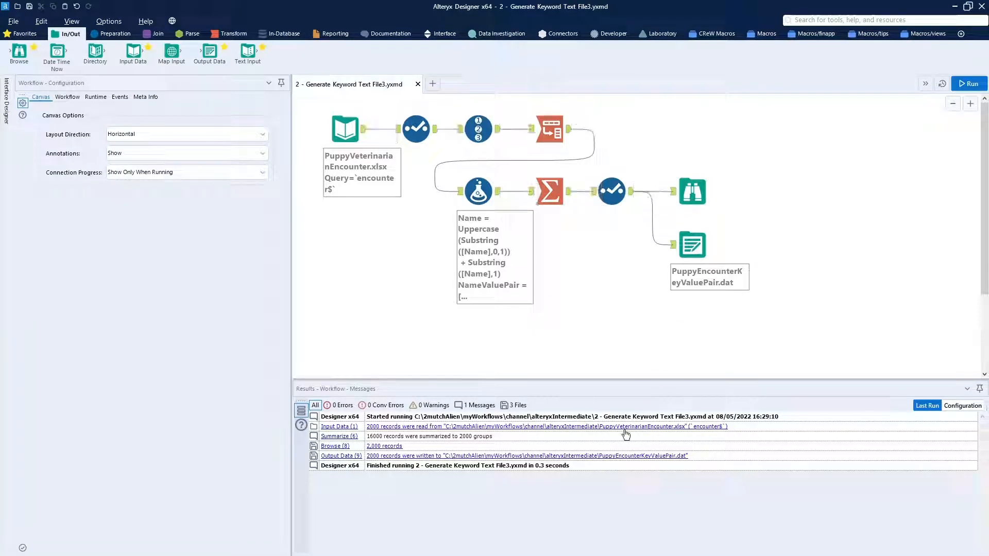
pyautogui.click(636, 457)
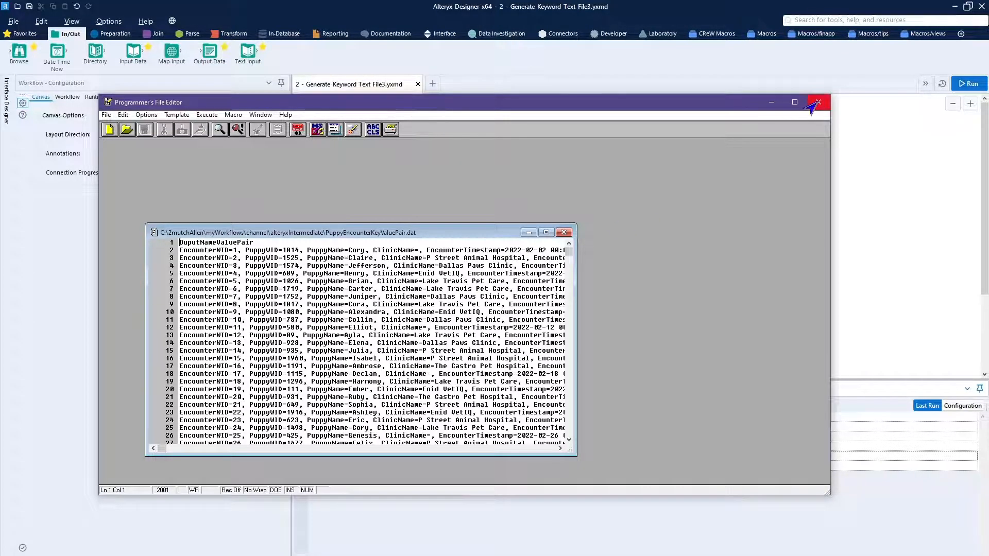
pyautogui.click(818, 102)
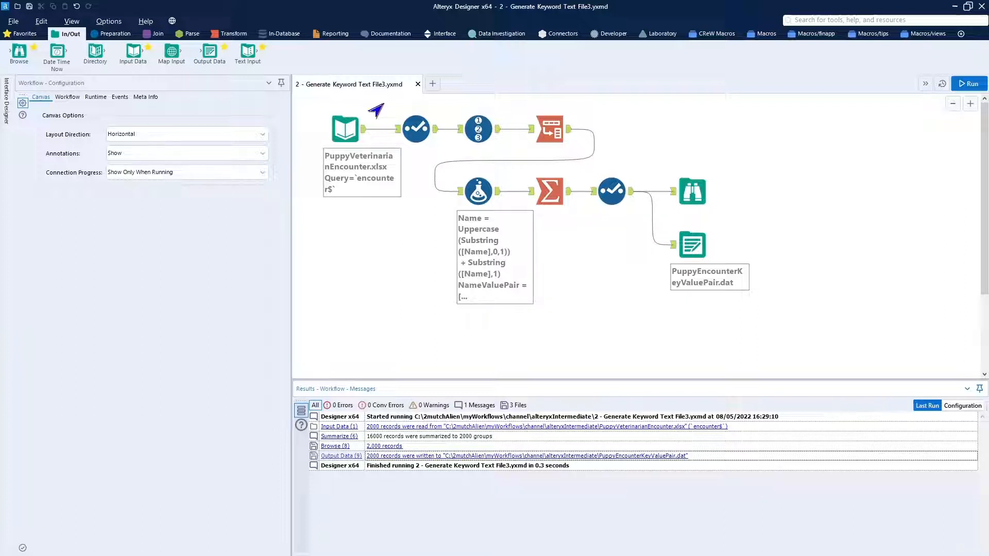
# Delete all tools between the Input Data tool and the Browse and Output Data tools, and connect a Multi-Field Formula tool to the input
pyautogui.moveTo(383, 104); pyautogui.dragTo(654, 232)
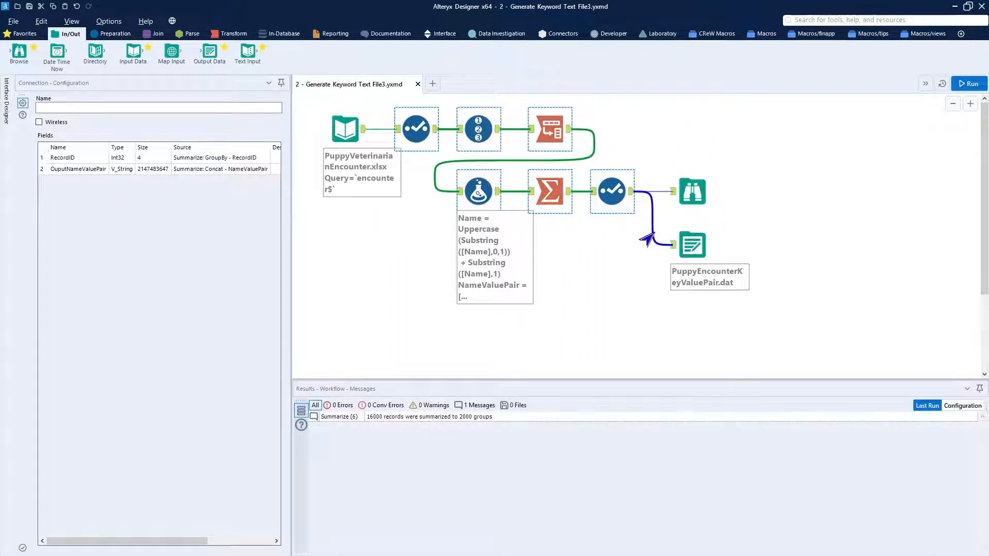
pyautogui.press('Delete')
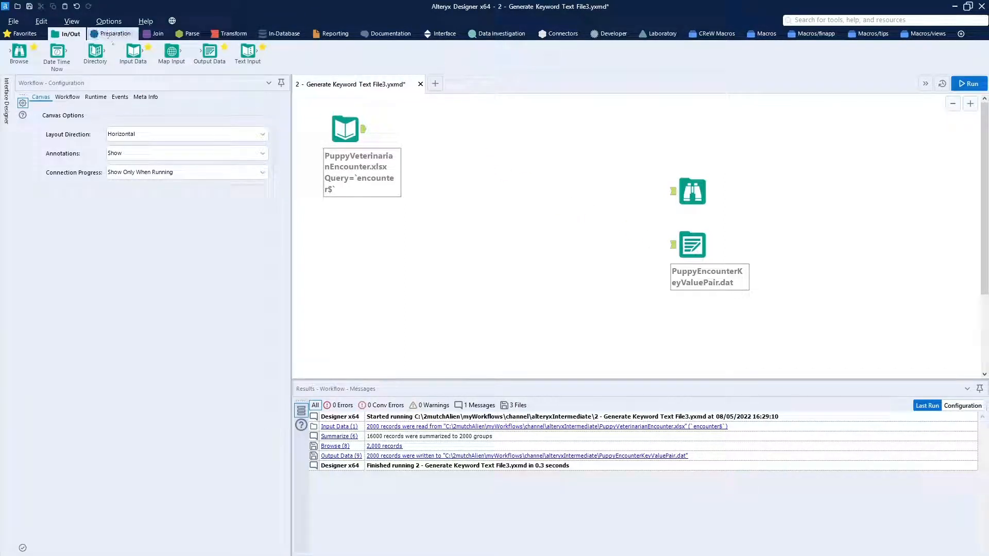
pyautogui.click(115, 36)
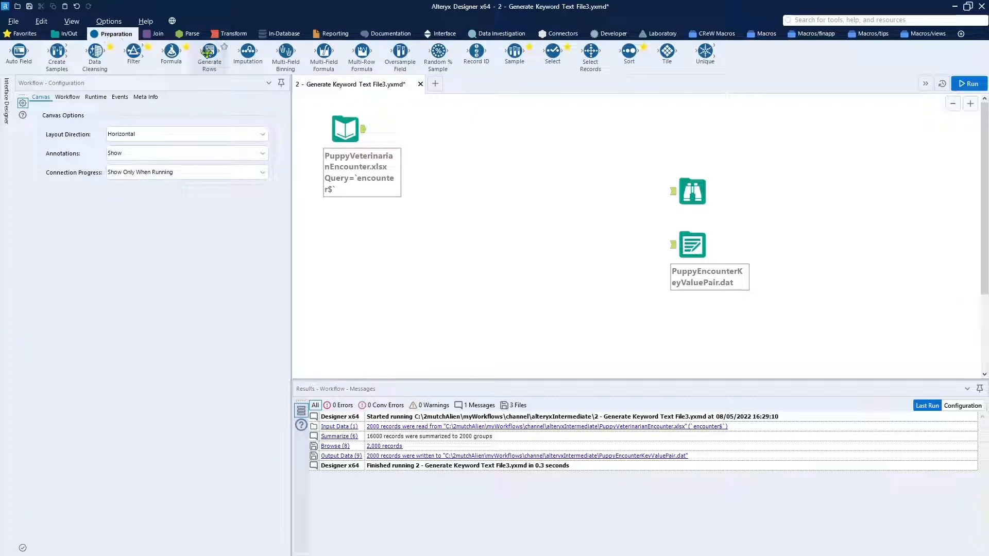
pyautogui.moveTo(322, 62)
pyautogui.mouseDown()
pyautogui.moveTo(360, 60)
pyautogui.moveTo(329, 60)
pyautogui.moveTo(411, 131)
pyautogui.mouseUp()
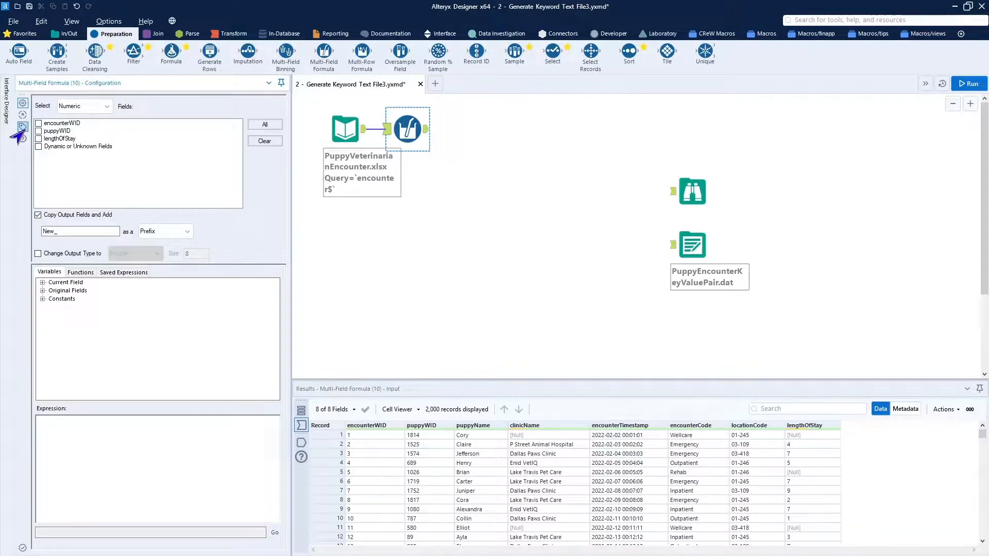
# Annotate the Multi-Field Formula tool with "change to text"
pyautogui.click(22, 128)
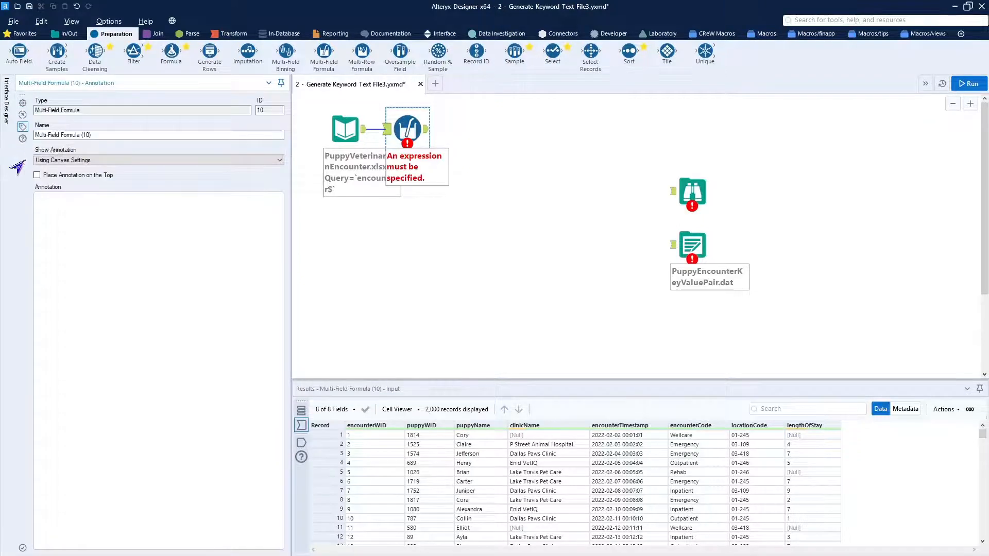
pyautogui.click(65, 208)
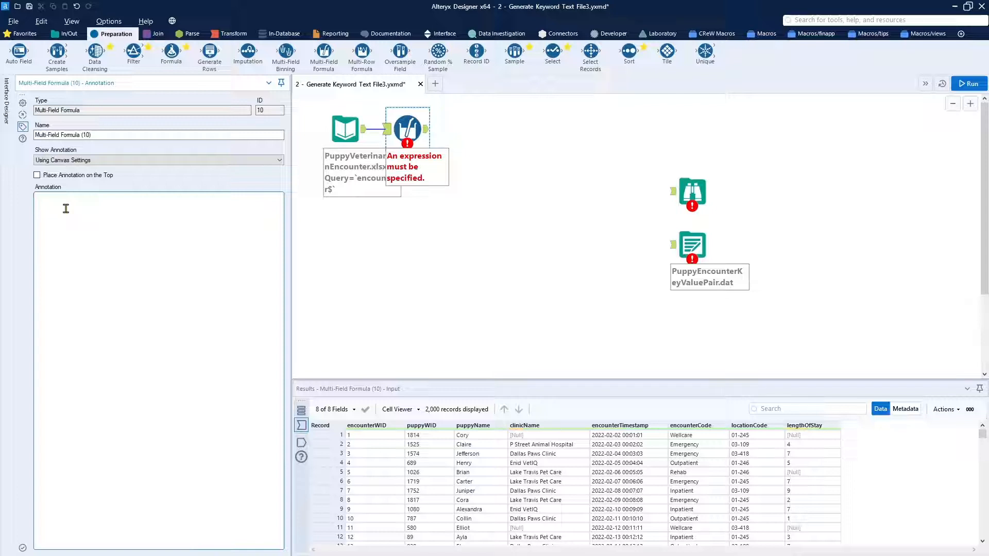
pyautogui.write('ciamge tp')
pyautogui.press('BackSpace')
pyautogui.press('BackSpace')
pyautogui.write('han')
pyautogui.press('BackSpace')
pyautogui.press('BackSpace')
pyautogui.write('e to text')
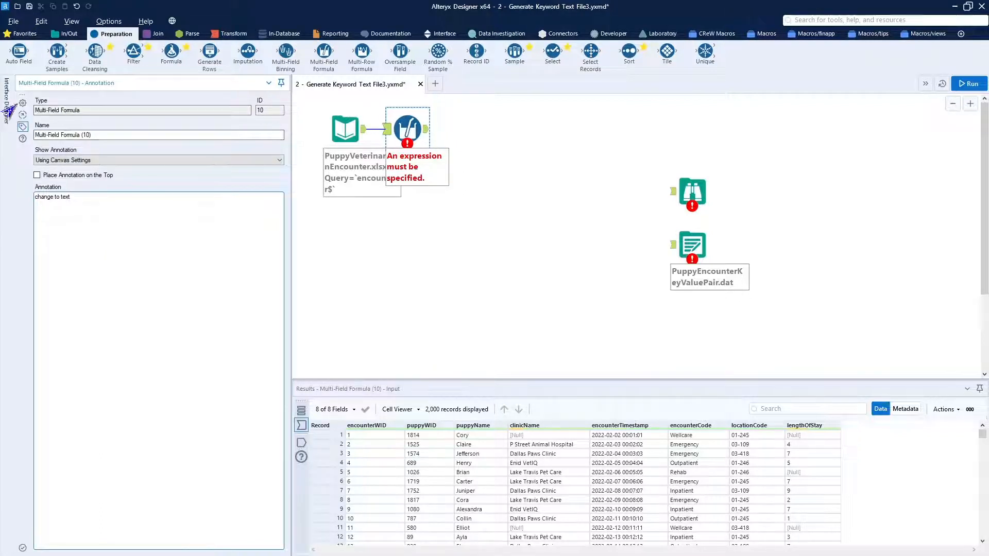
# Set the Multi-Field Formula tool to handle all types of fields and select every field
pyautogui.click(22, 103)
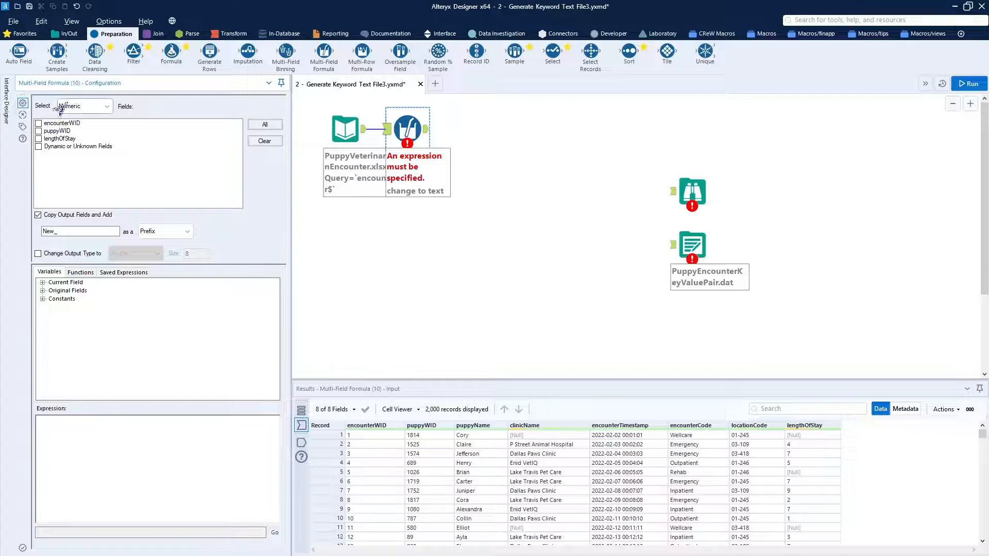
pyautogui.click(88, 109)
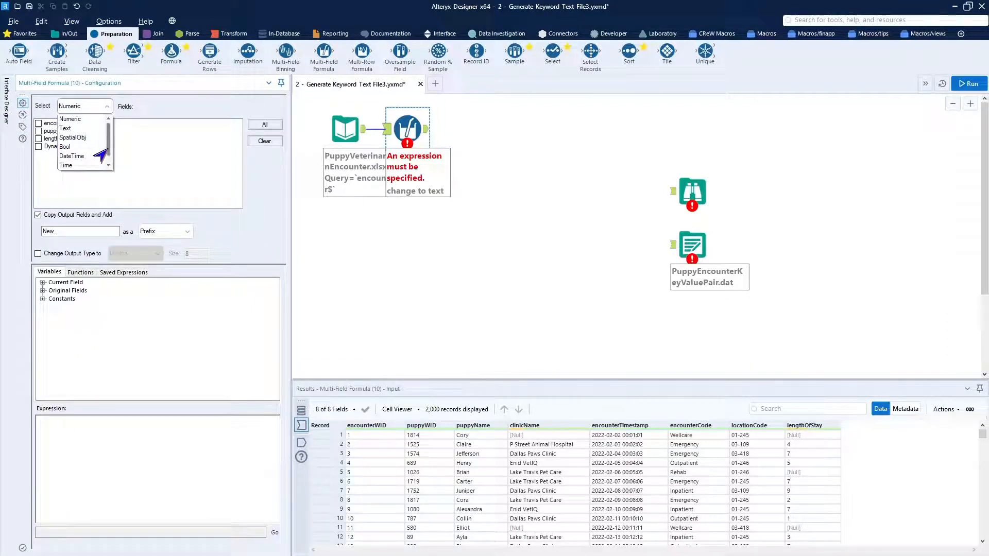
pyautogui.scroll(-1, 102, 154)
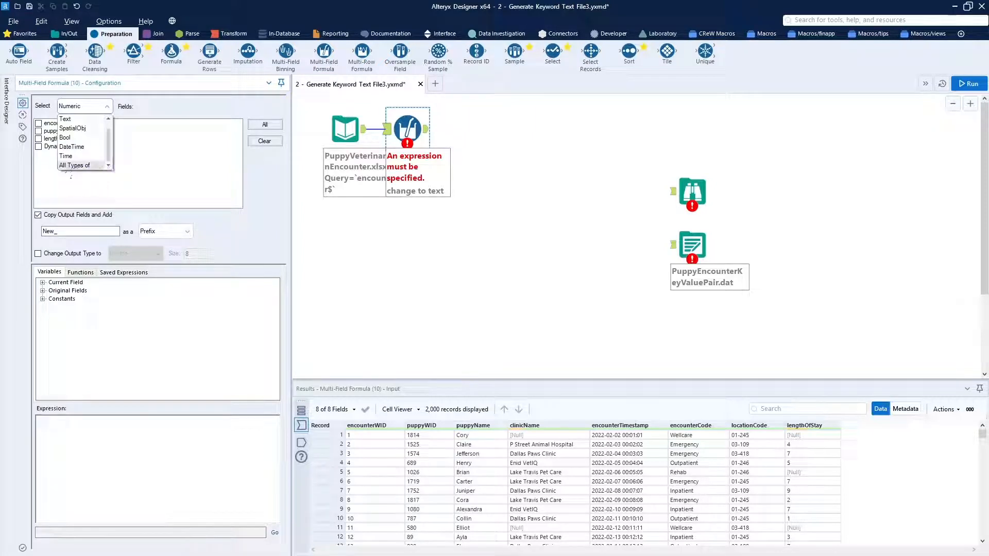
pyautogui.click(66, 167)
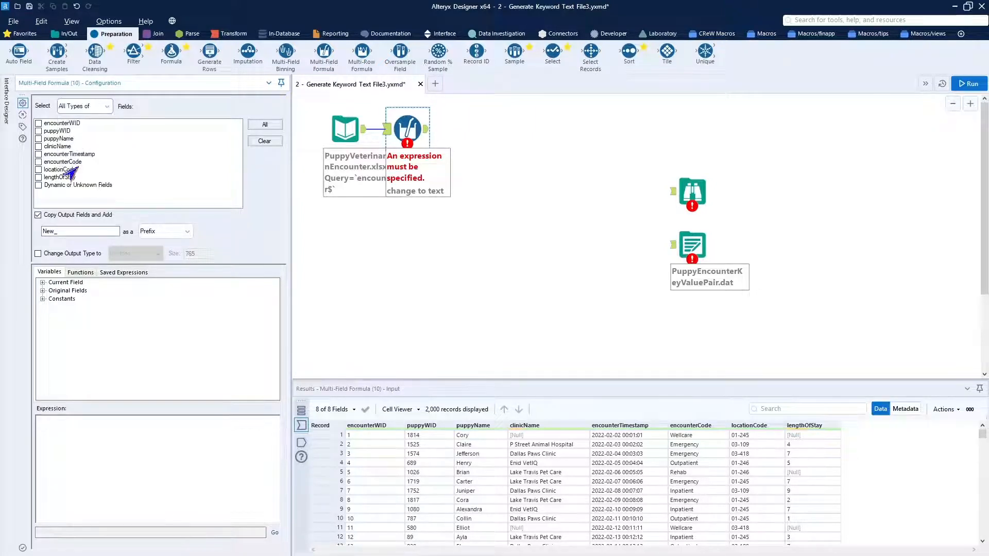
pyautogui.click(264, 126)
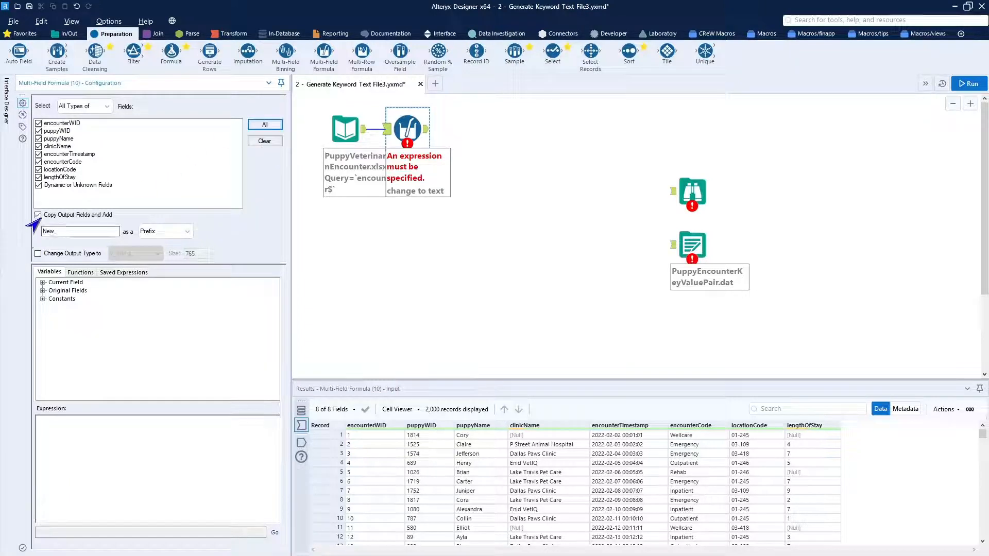
# Turn off copying output fields, enable the V_String output type with size 200, and set the expression to [_CurrentField_]
pyautogui.click(38, 215)
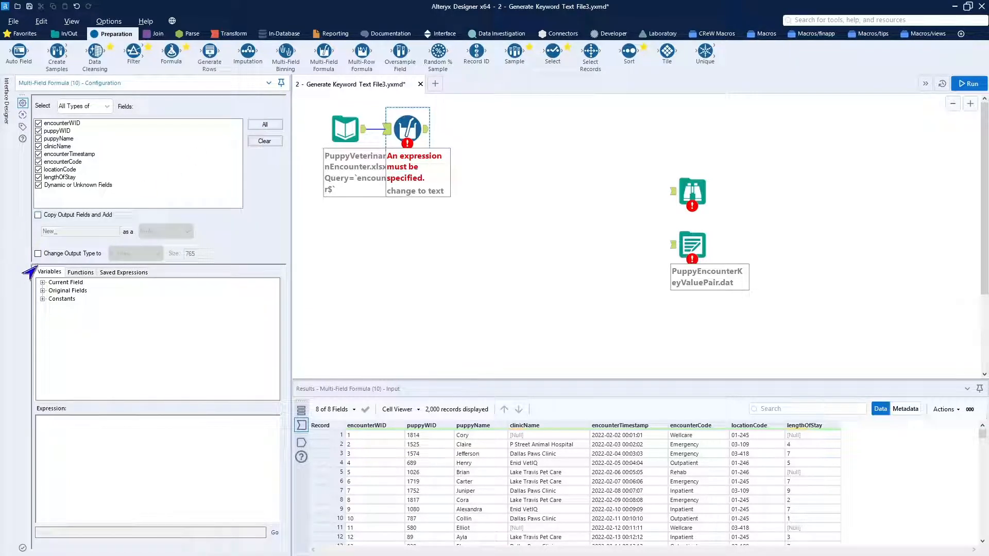
pyautogui.click(38, 253)
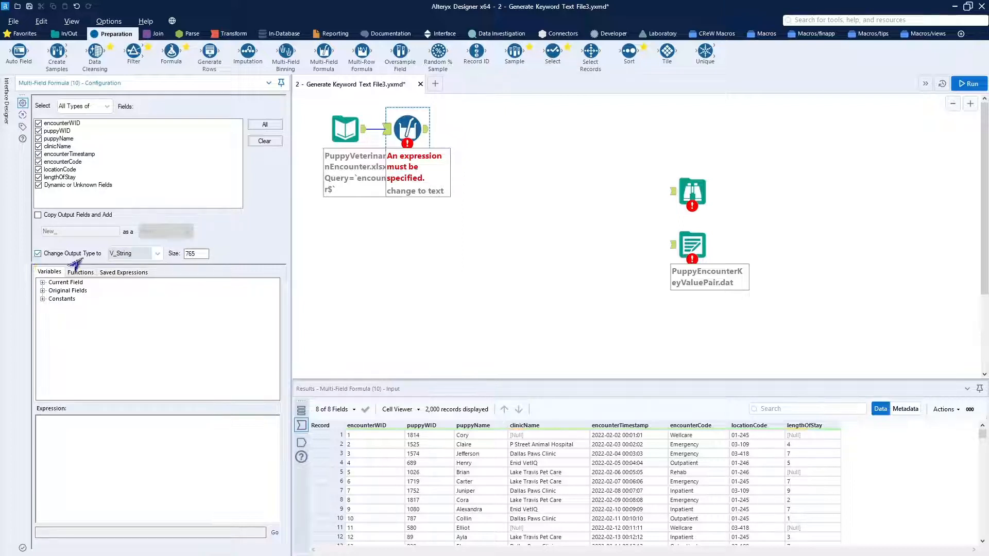
pyautogui.doubleClick(204, 254)
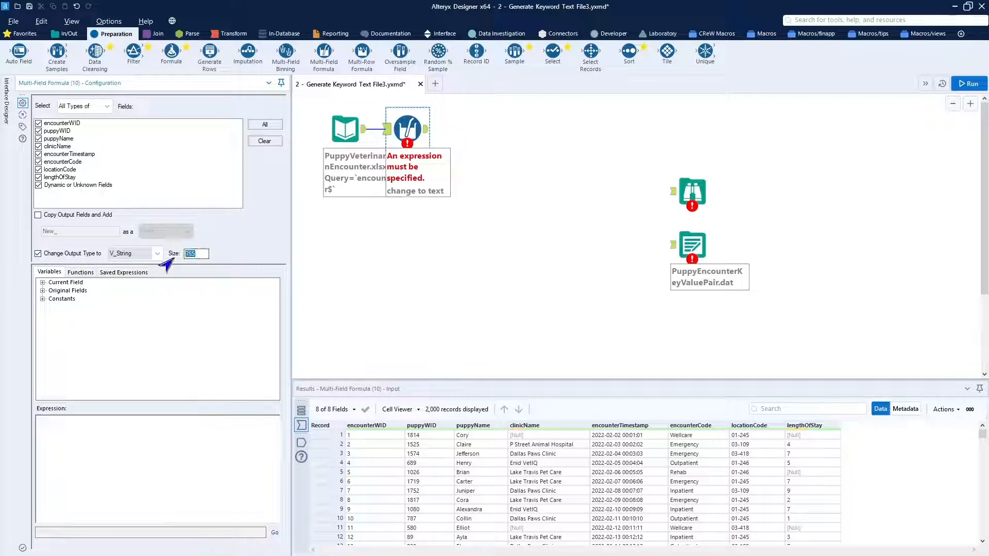
pyautogui.write('200')
pyautogui.click(43, 282)
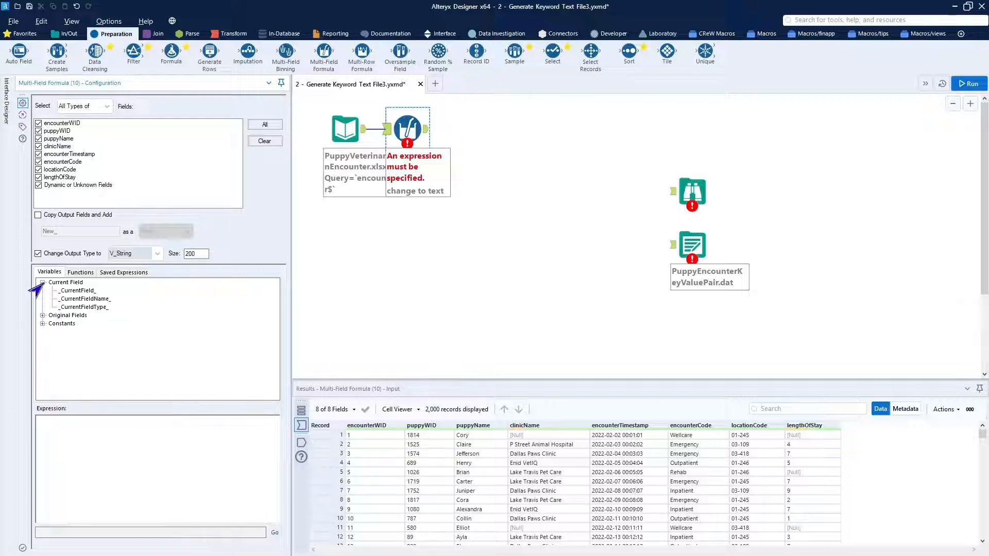
pyautogui.doubleClick(76, 291)
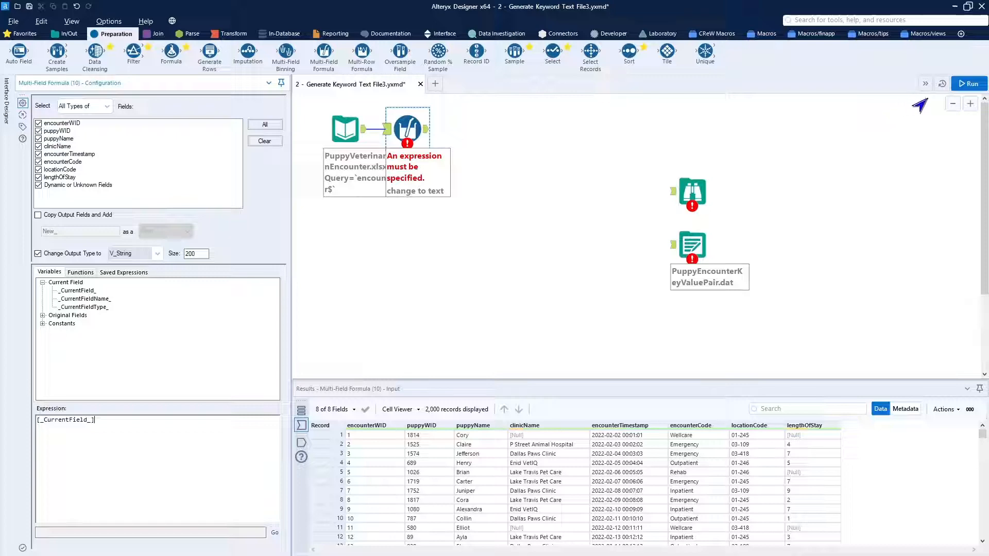
# Run the workflow and check the field types and sizes in the Multi-Field Formula tool's output metadata
pyautogui.click(967, 84)
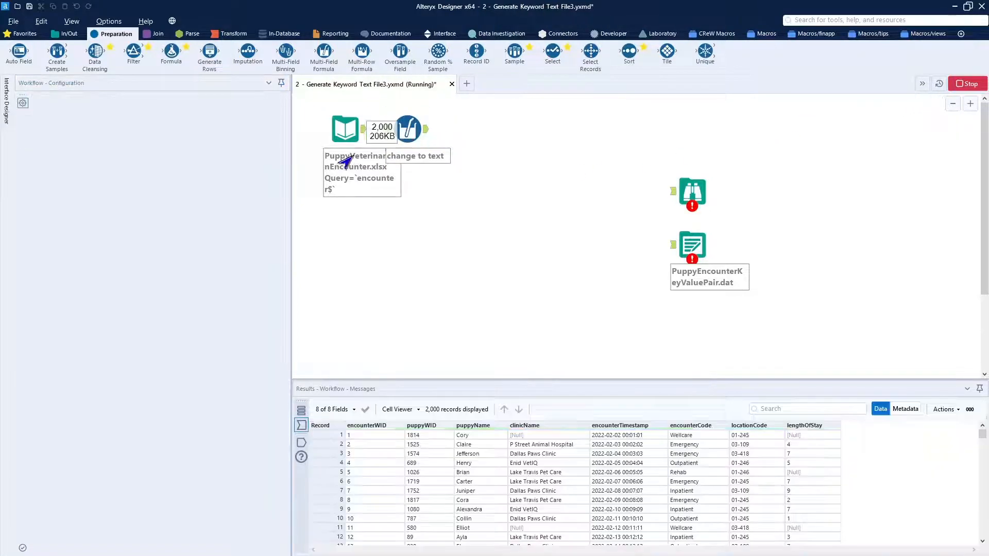
pyautogui.click(410, 131)
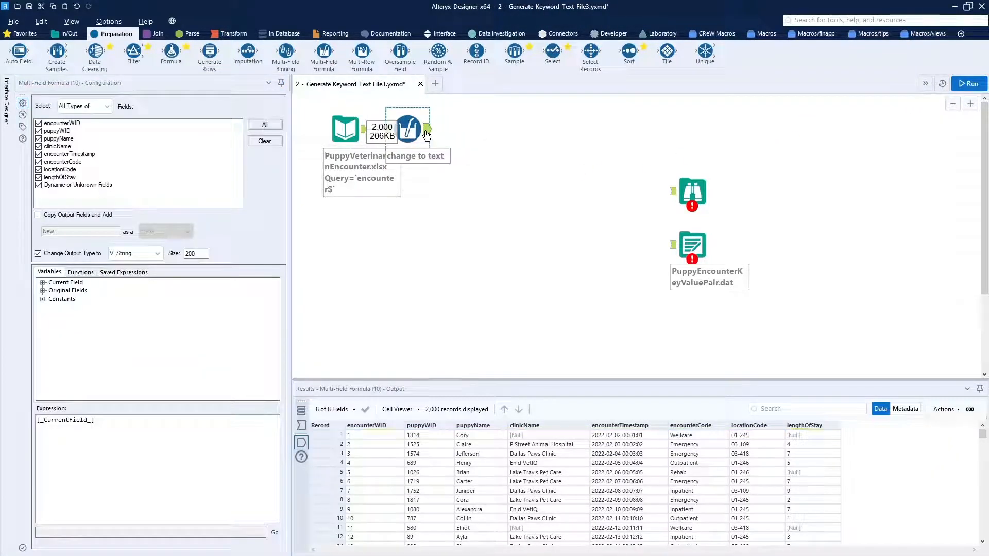
pyautogui.click(905, 409)
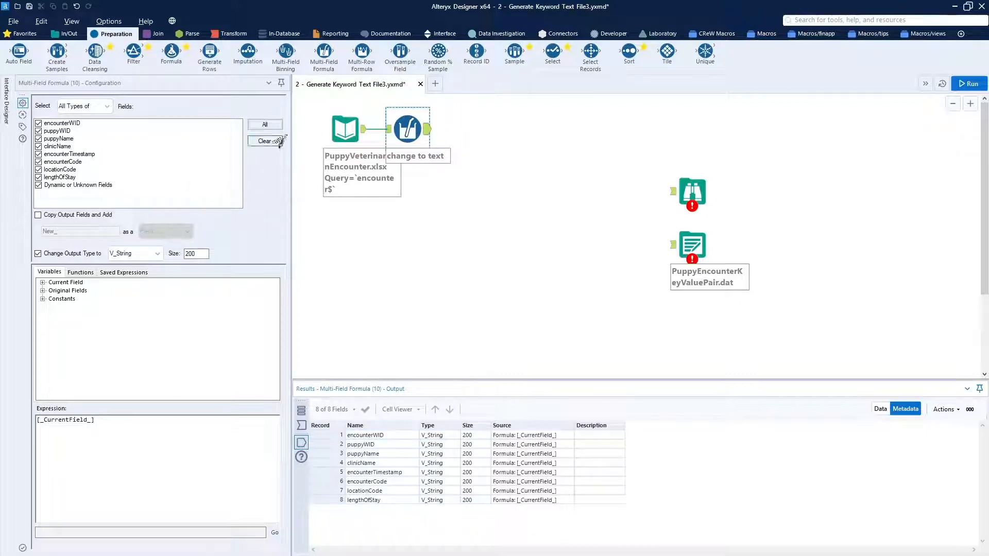
# Connect a second Multi-Field Formula tool after the first and annotate it with "name=value"
pyautogui.moveTo(324, 51); pyautogui.dragTo(476, 124)
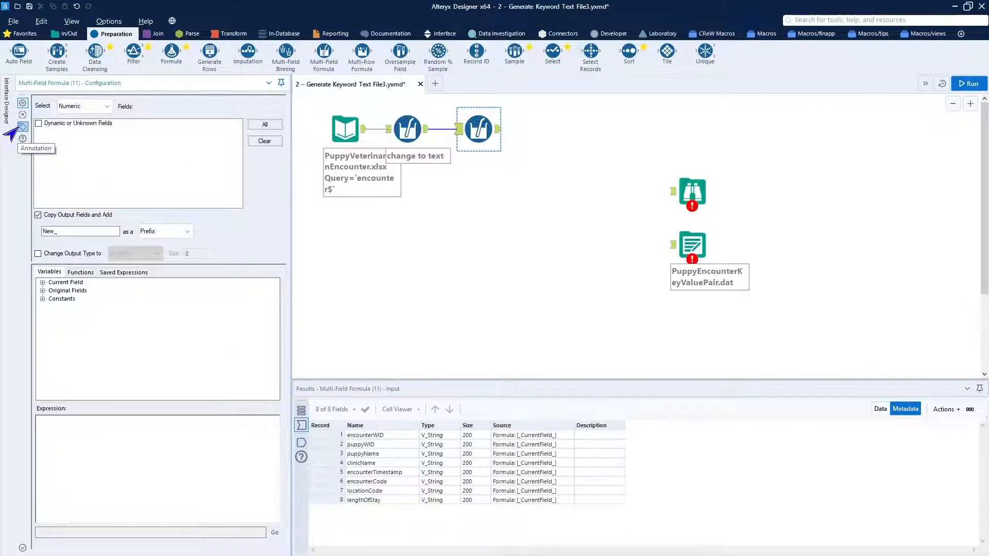
pyautogui.click(22, 126)
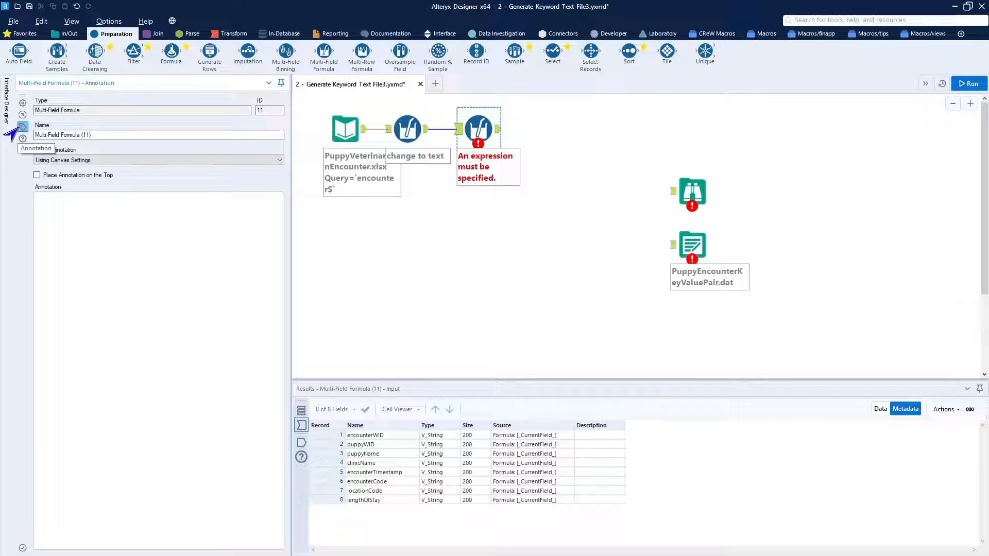
pyautogui.click(80, 204)
pyautogui.write('nam')
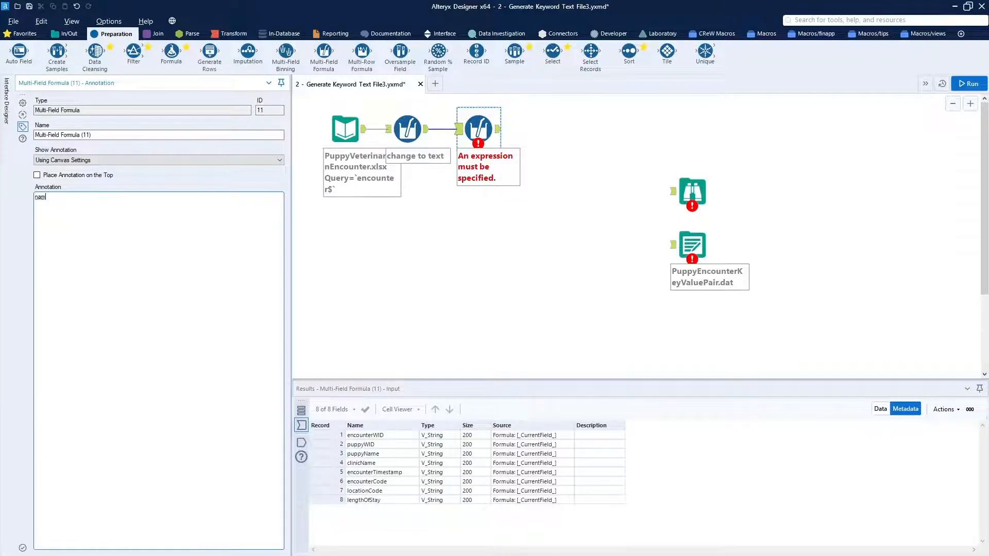
pyautogui.write('e=value')
pyautogui.click(556, 144)
# Configure the name=value tool to process all text fields without copying output fields, using output type V_String with size 200
pyautogui.click(487, 140)
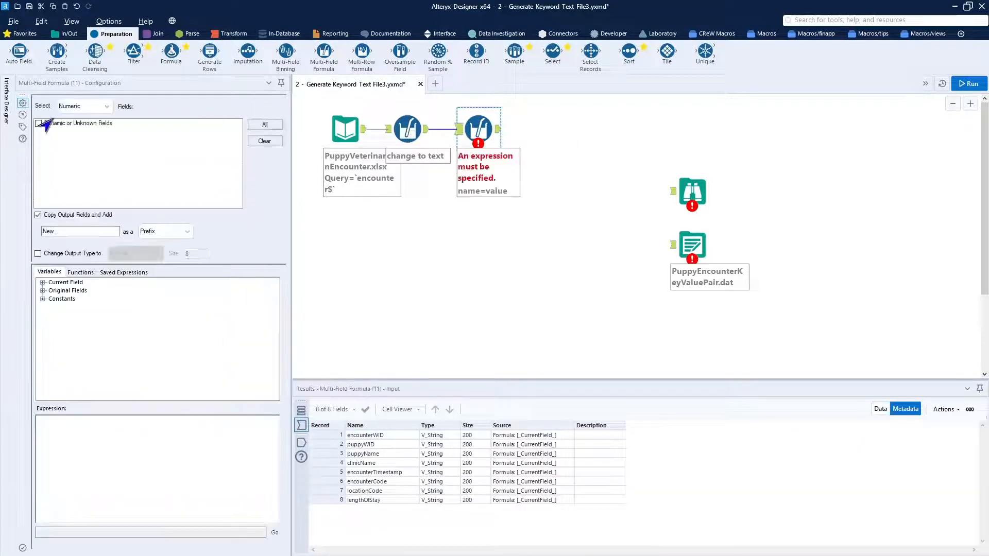
pyautogui.click(67, 110)
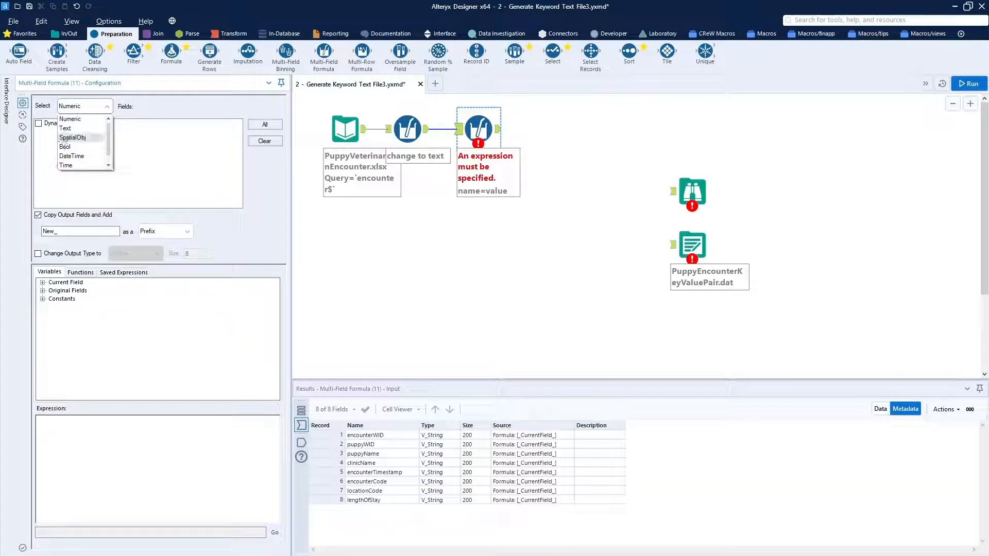
pyautogui.click(64, 129)
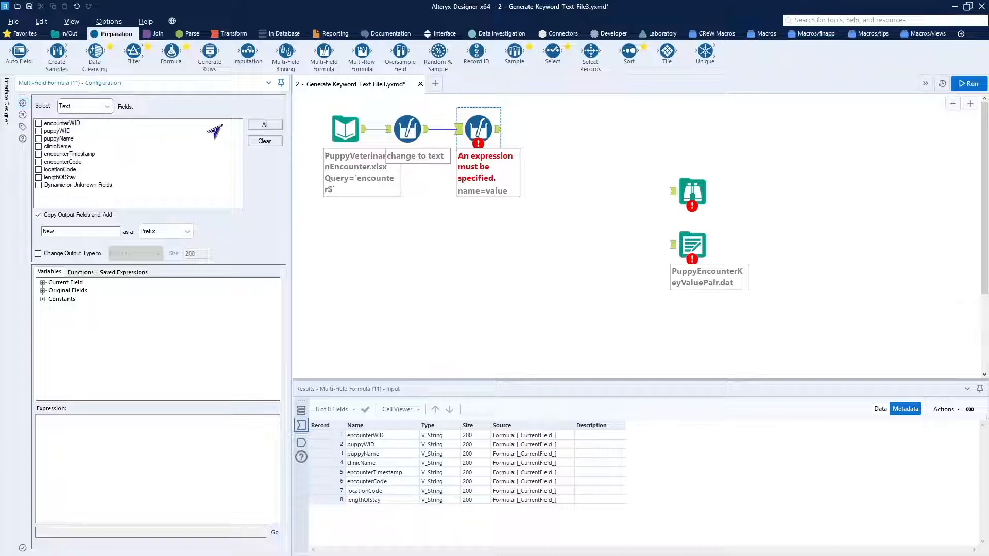
pyautogui.click(260, 126)
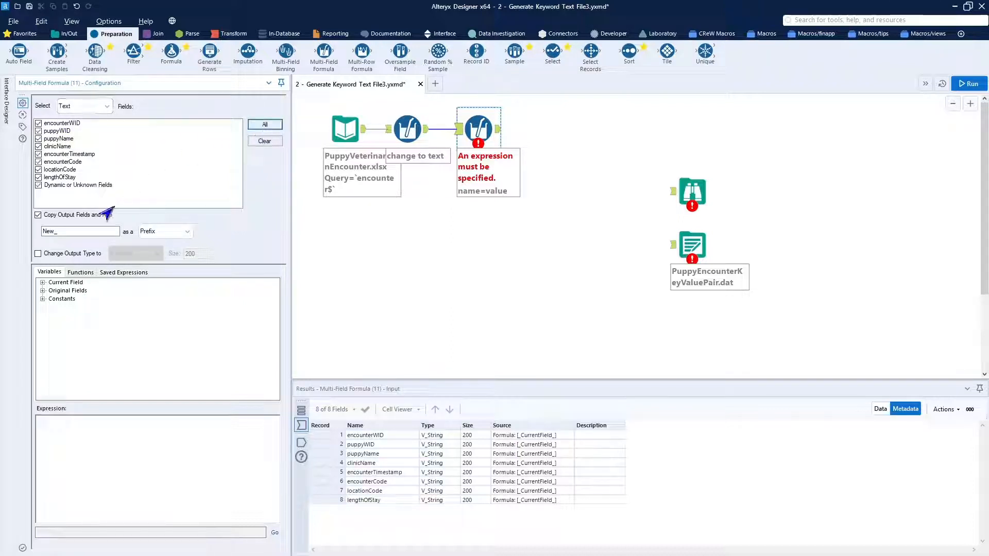
pyautogui.click(37, 215)
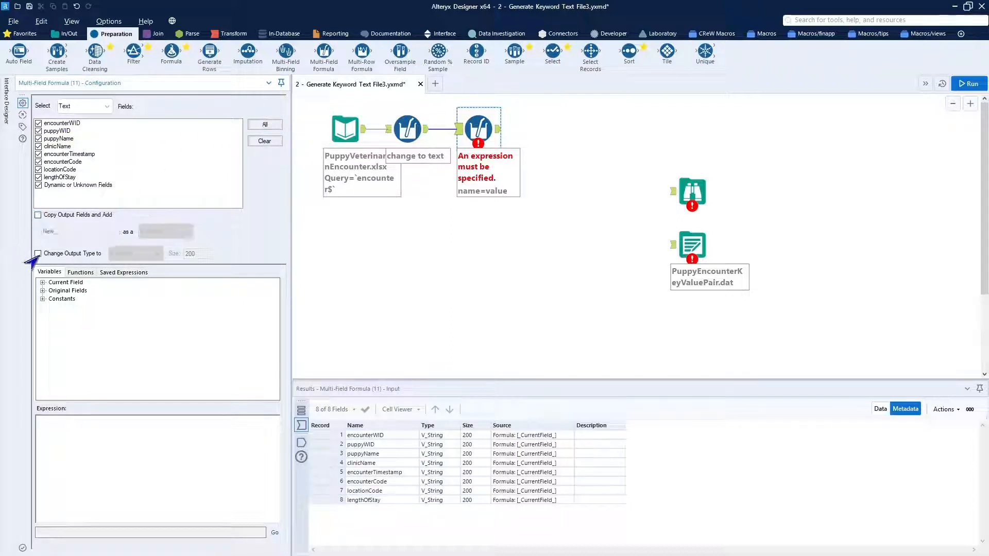
pyautogui.click(38, 253)
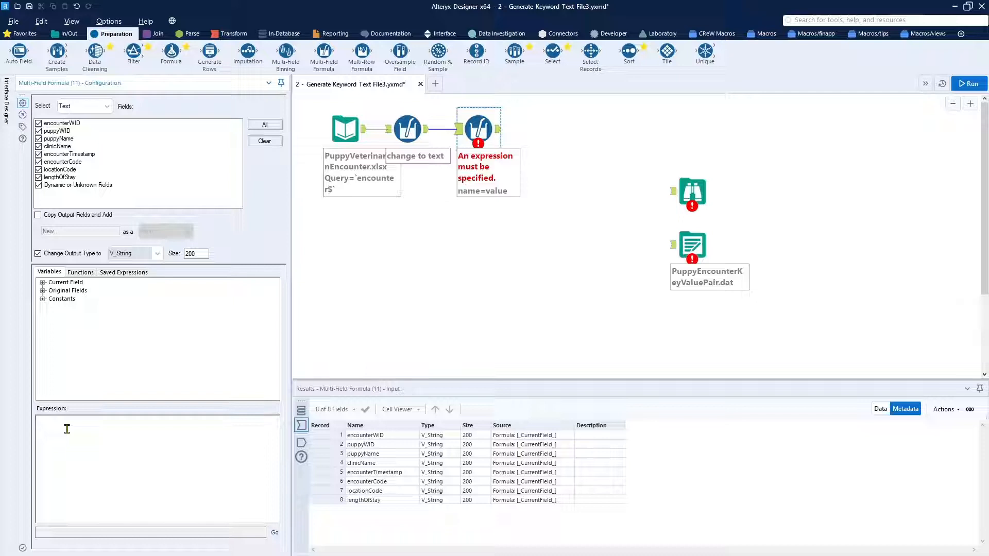
# Begin the expression with Uppercase(Substring([_CurrentFieldName_],0,1) to capitalise the first letter of each field name
pyautogui.write('Upper')
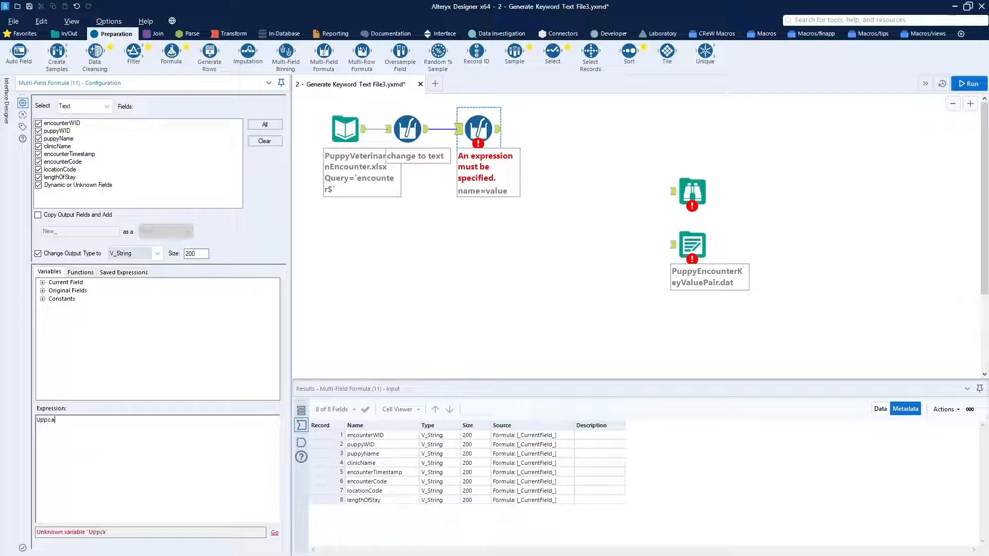
pyautogui.write('case(')
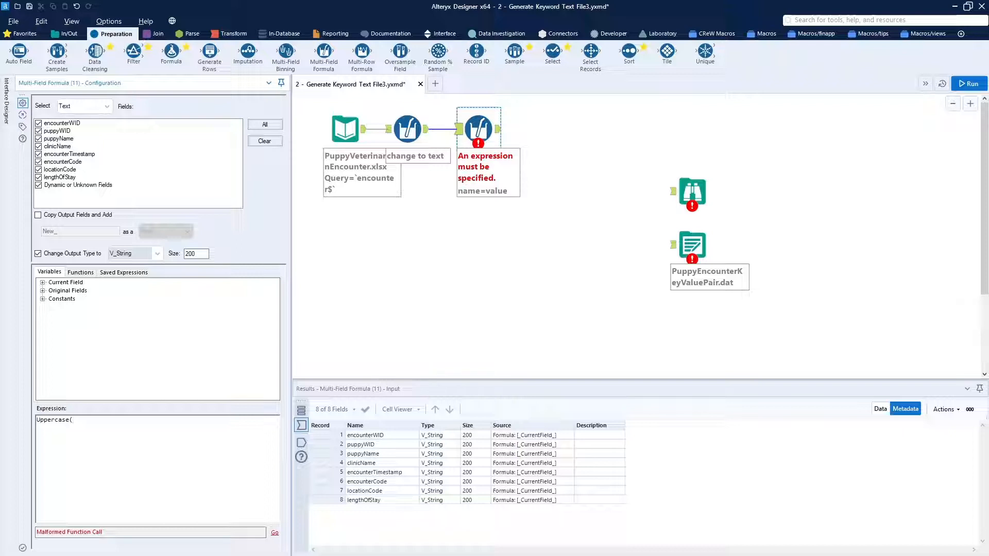
pyautogui.write('Substring')
pyautogui.scroll(2, 171, 460)
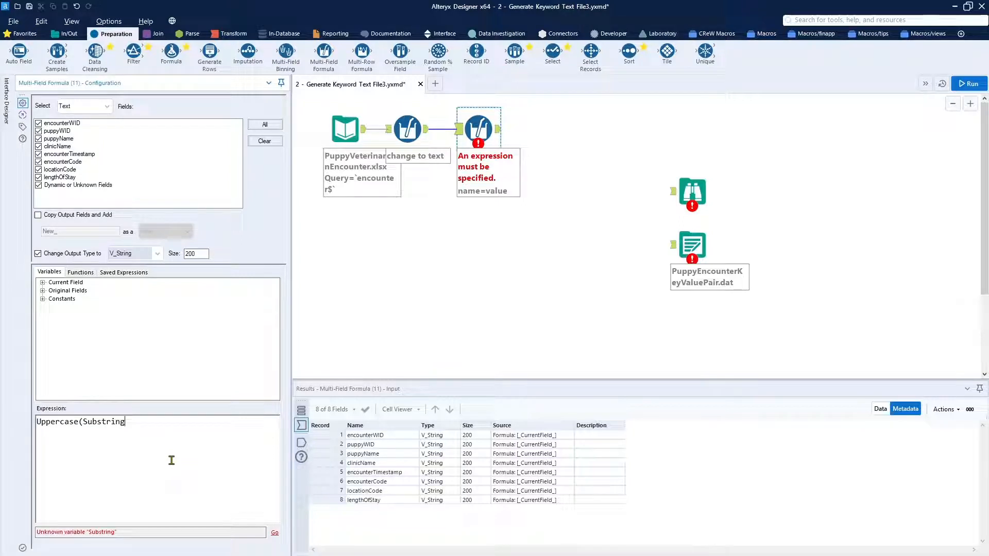
pyautogui.write('(')
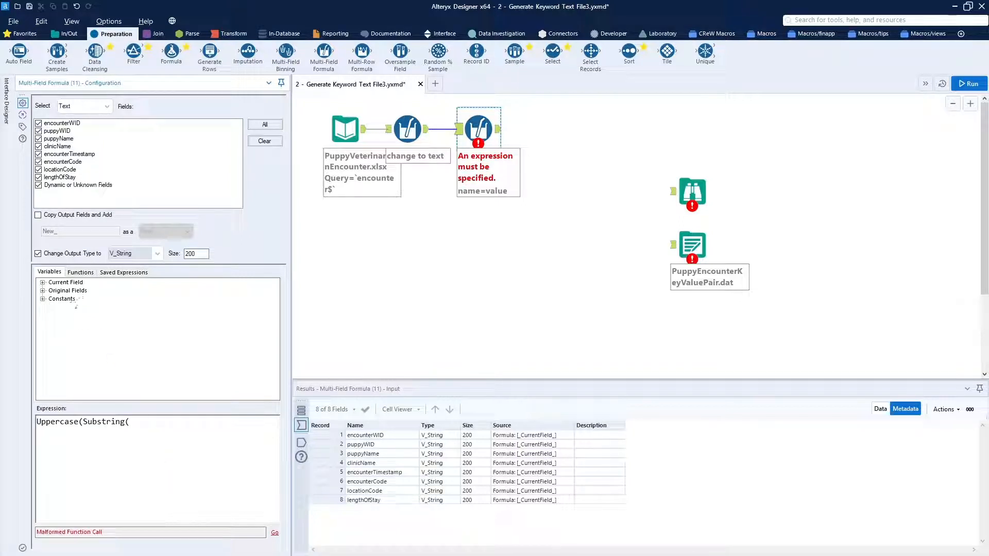
pyautogui.click(53, 284)
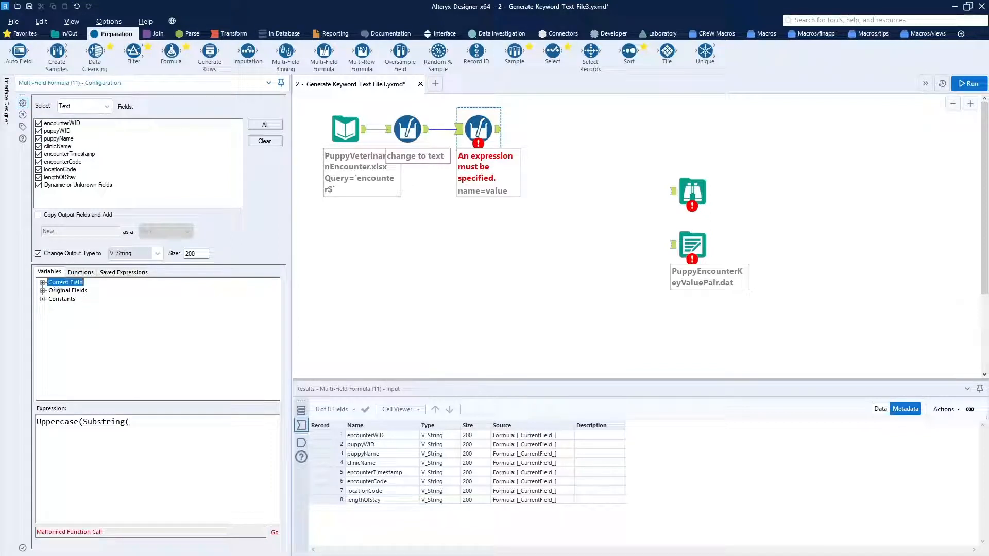
pyautogui.click(42, 283)
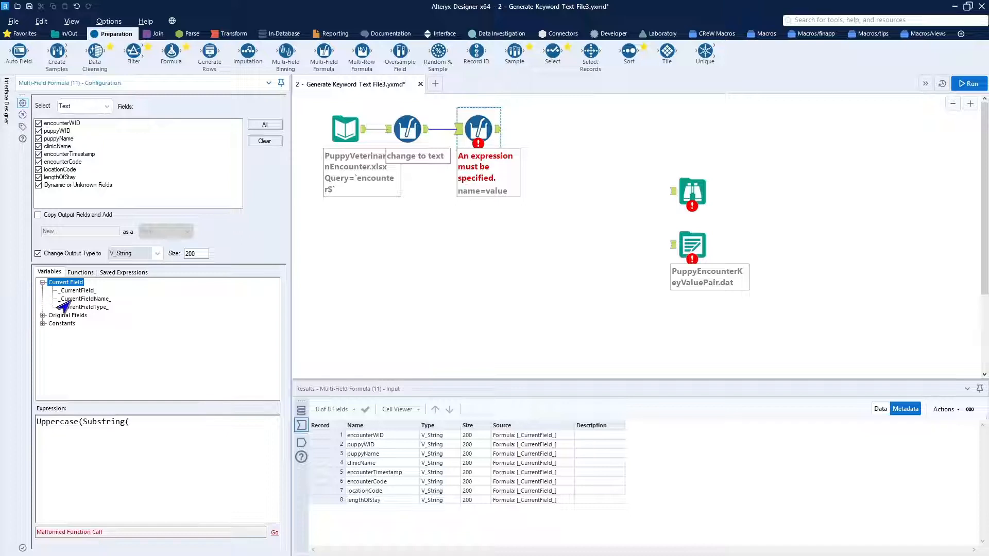
pyautogui.click(67, 300)
pyautogui.moveTo(60, 305); pyautogui.dragTo(132, 432)
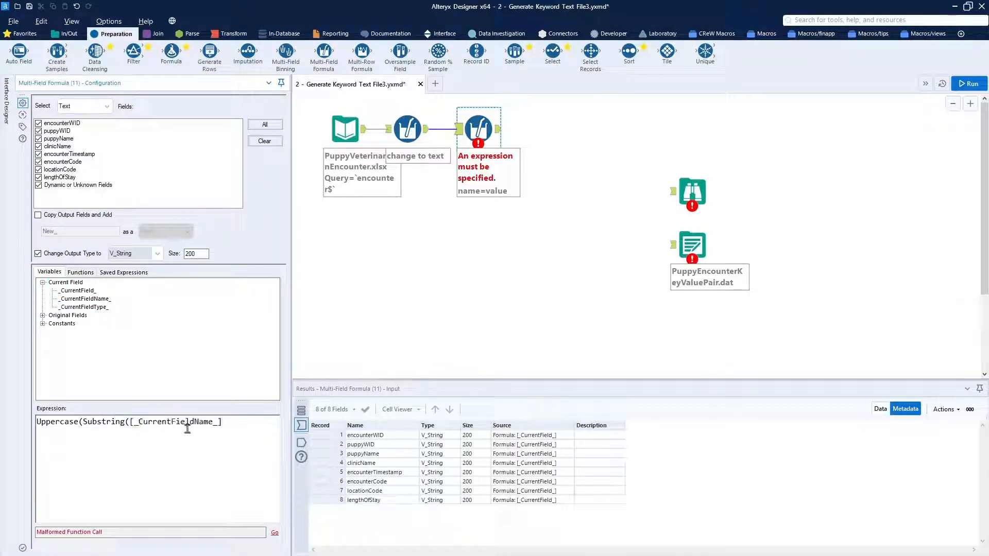
pyautogui.write(',0,1)')
# Append + Substring([_CurrentFieldName_],1) on a new line of the expression to add the rest of the field name
pyautogui.press('Return')
pyautogui.write('+ Substr')
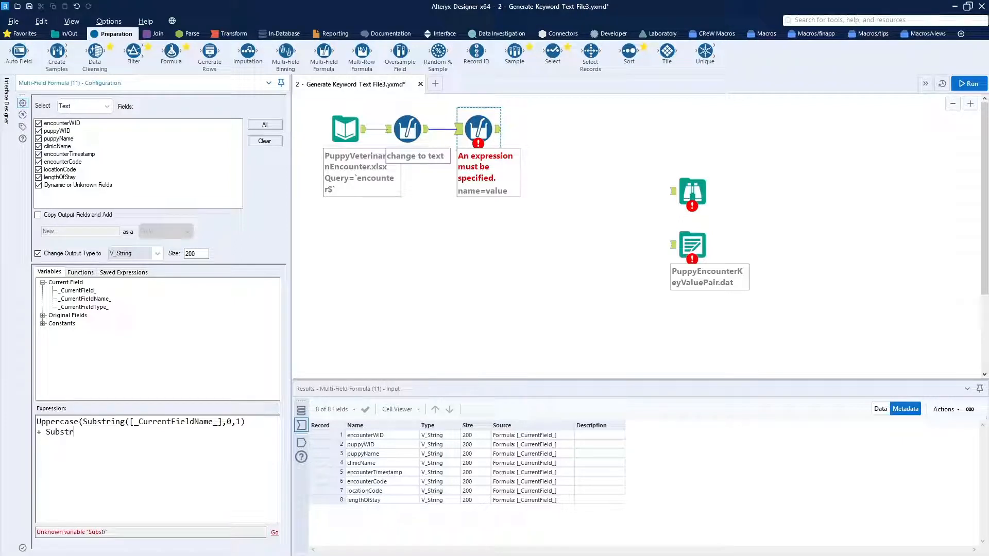
pyautogui.write('ing(')
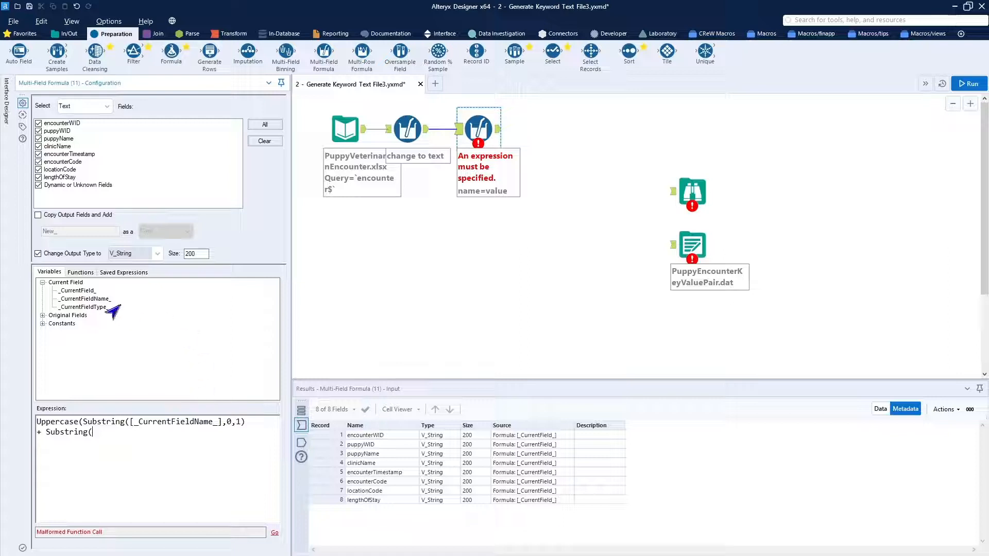
pyautogui.moveTo(110, 355); pyautogui.dragTo(108, 301)
pyautogui.click(98, 300)
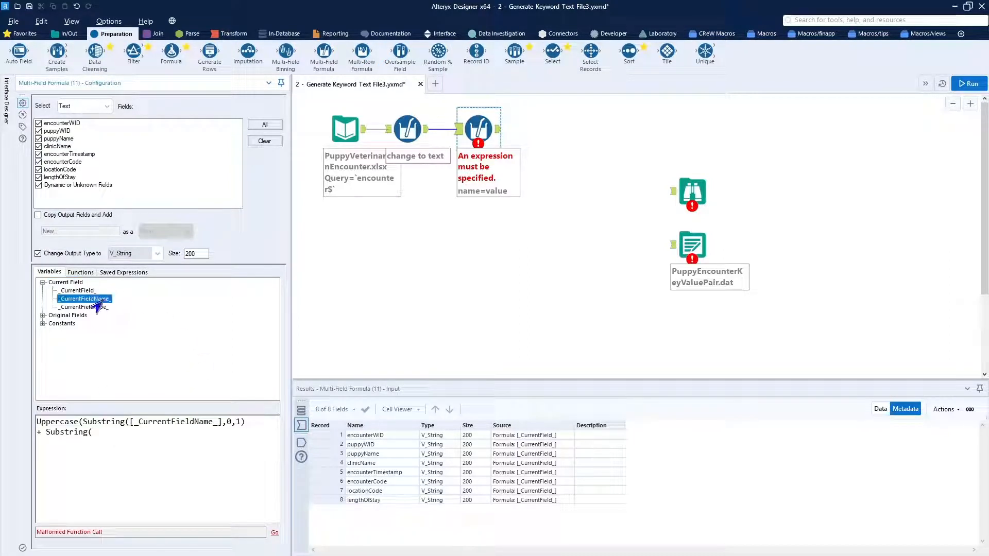
pyautogui.doubleClick(98, 300)
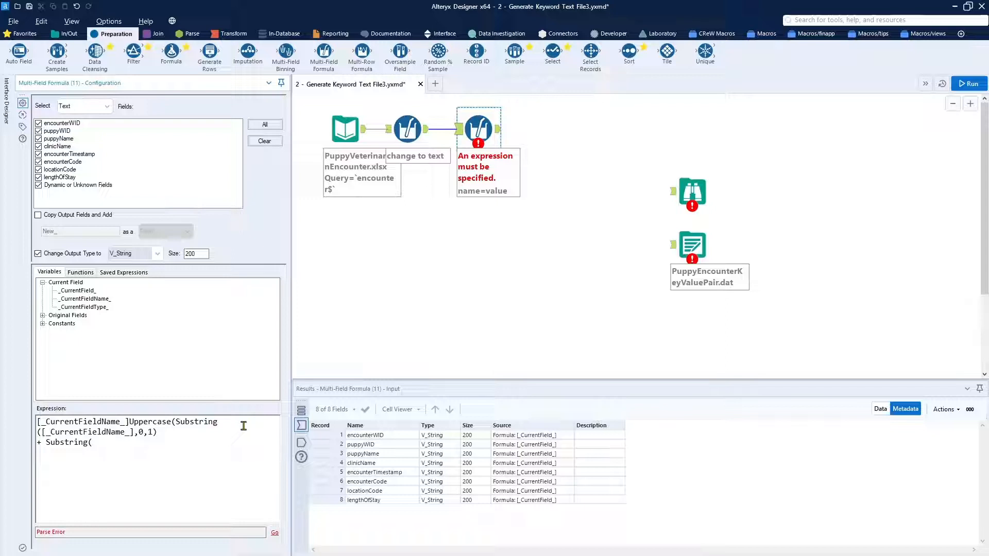
pyautogui.hotkey('shift', 'Home')
pyautogui.press('BackSpace')
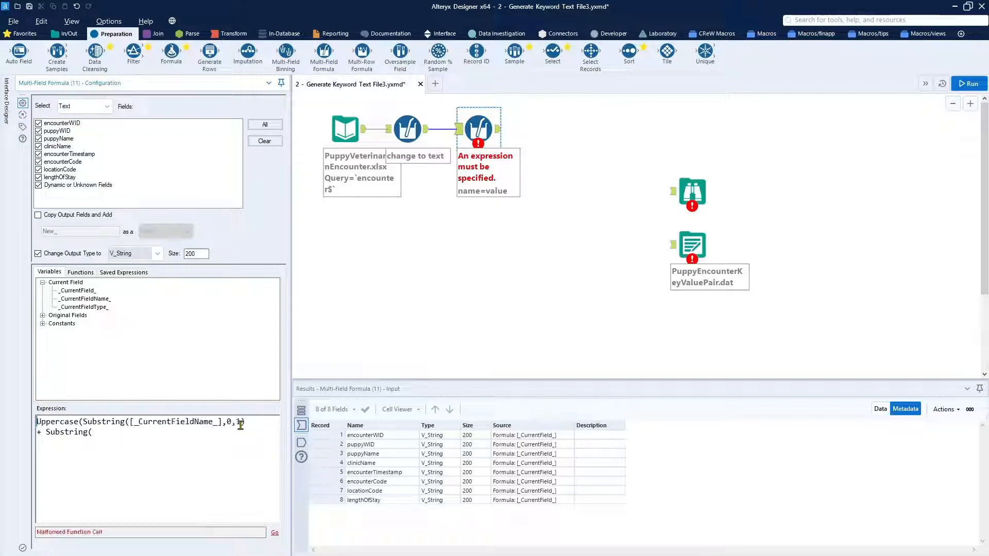
pyautogui.click(83, 301)
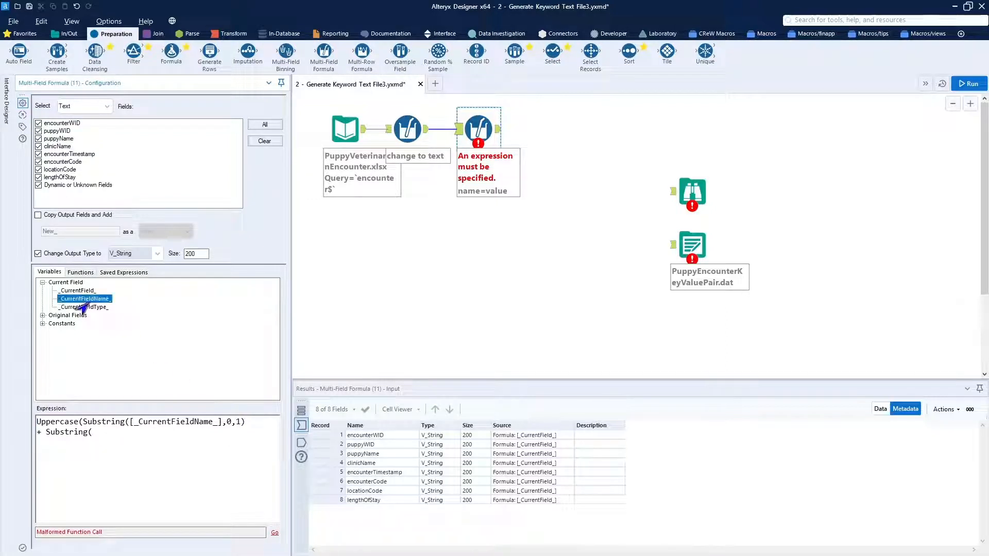
pyautogui.moveTo(82, 305); pyautogui.dragTo(108, 433)
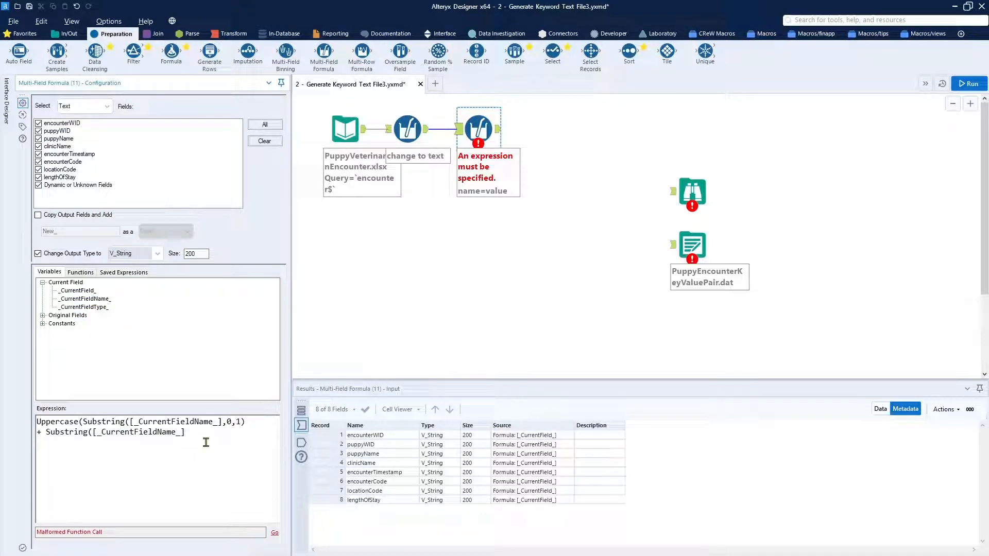
pyautogui.write(',1)')
# Append + '=' and + [_CurrentField_] on separate lines to complete the expression
pyautogui.press('Return')
pyautogui.write("+ '='")
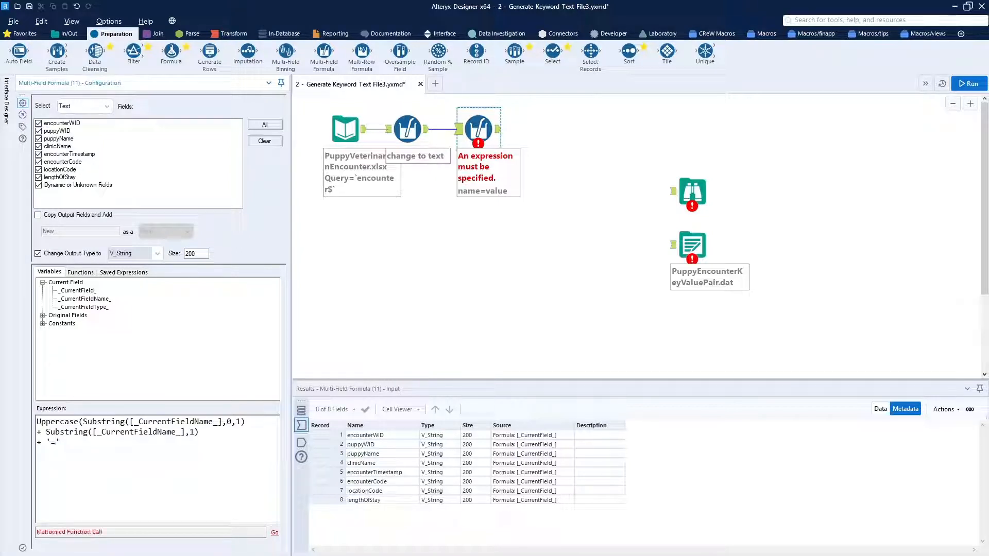
pyautogui.press('Return')
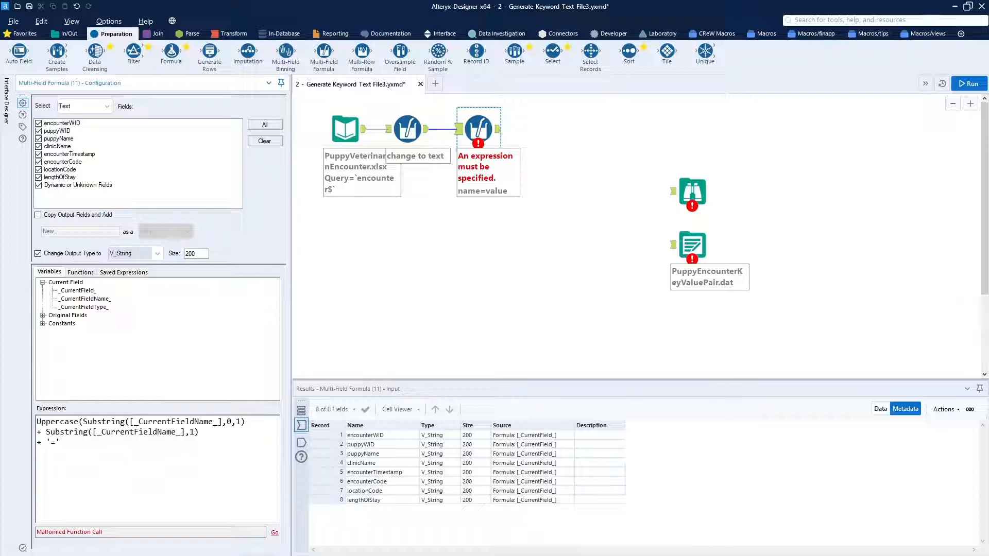
pyautogui.write('+')
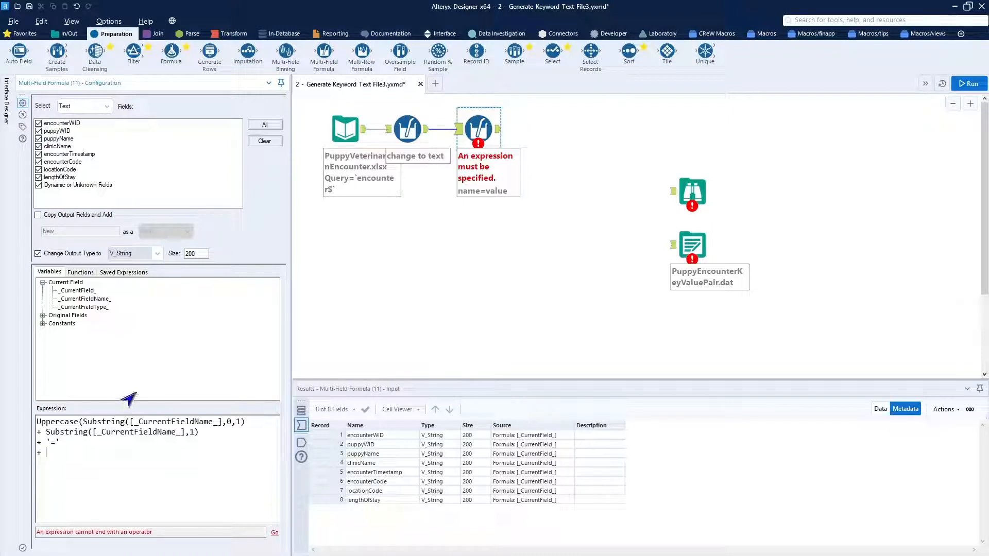
pyautogui.doubleClick(77, 292)
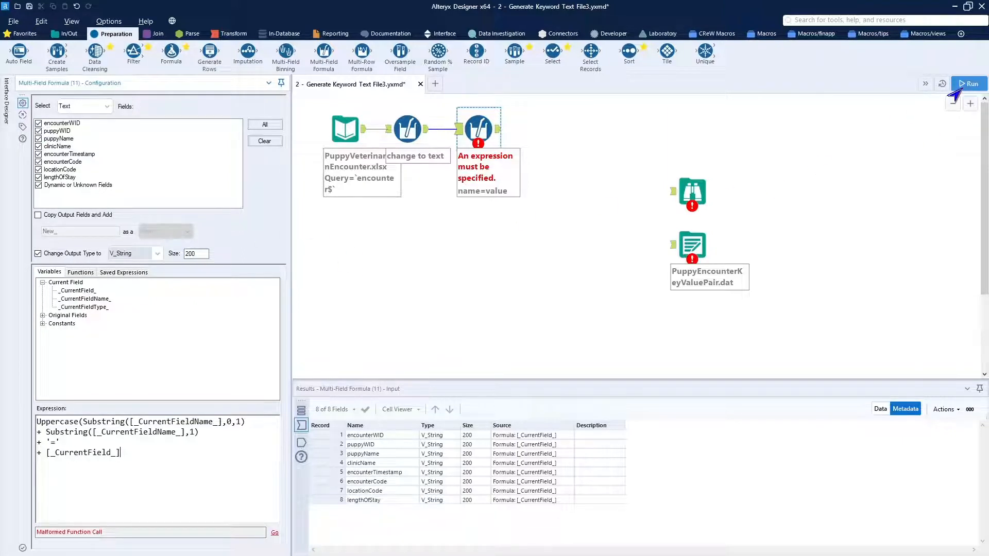
# Run the workflow, then add the missing closing parenthesis to the Uppercase call in the name=value tool's expression
pyautogui.click(962, 86)
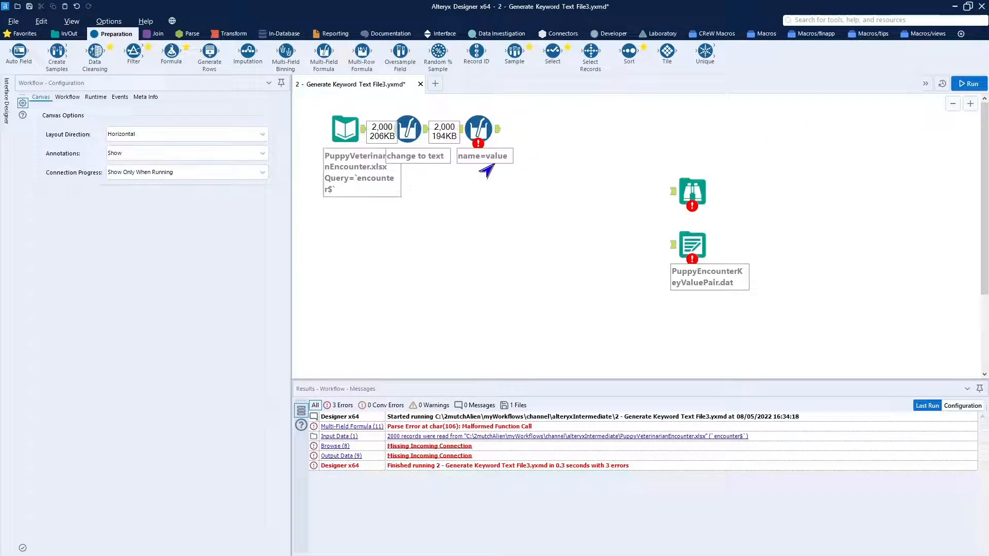
pyautogui.click(477, 132)
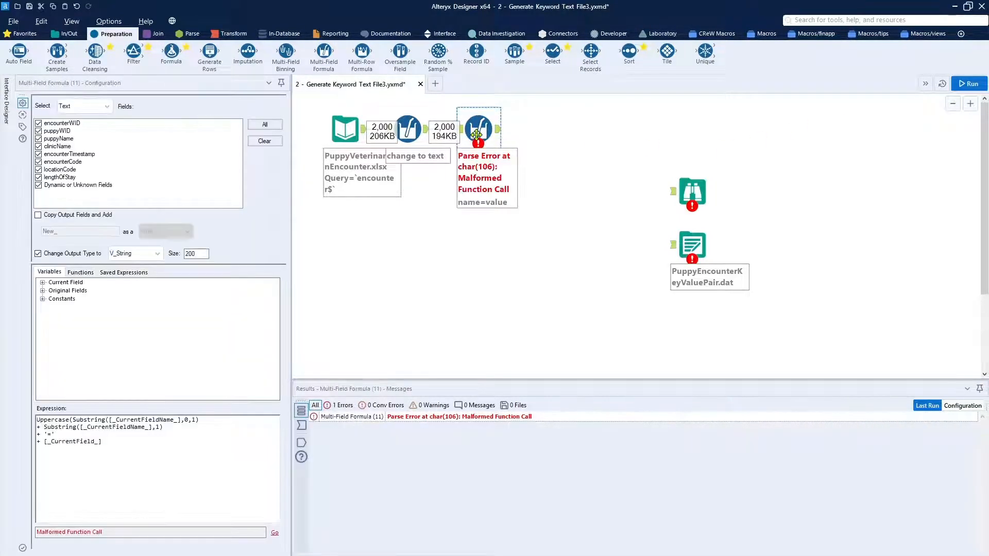
pyautogui.click(138, 442)
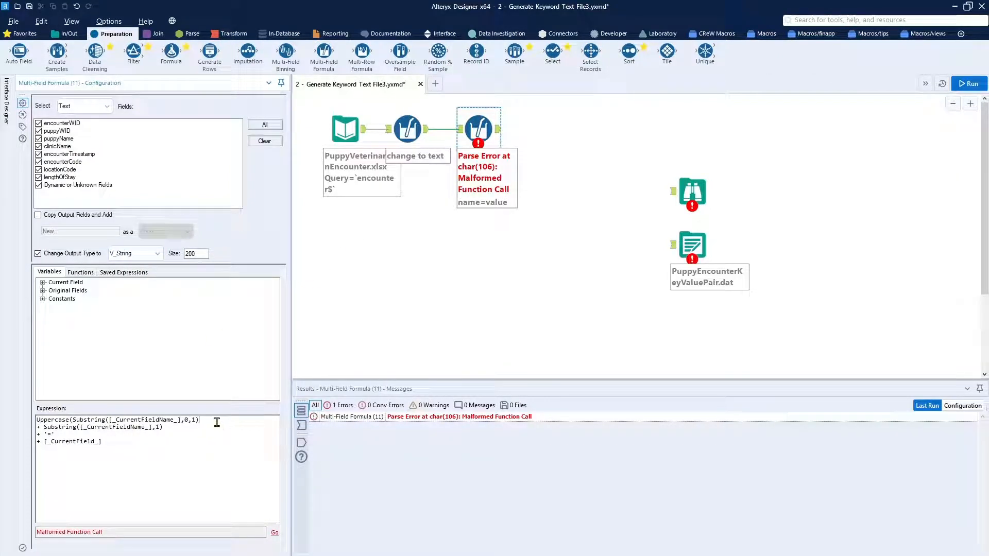
pyautogui.write(')')
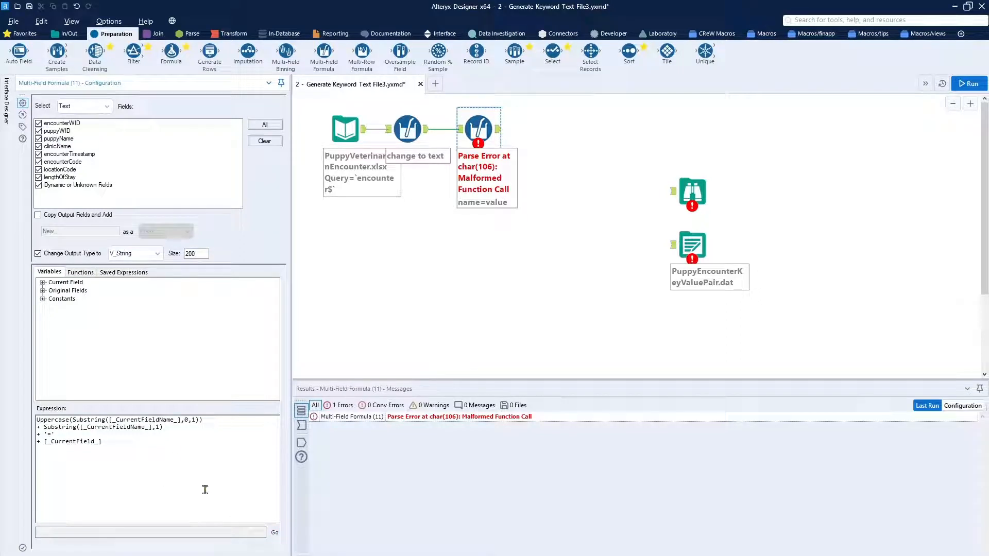
pyautogui.keyDown('ctrl'); pyautogui.scroll(3, 205, 489); pyautogui.keyUp('ctrl')
pyautogui.keyDown('ctrl'); pyautogui.scroll(-2, 204, 489); pyautogui.keyUp('ctrl')
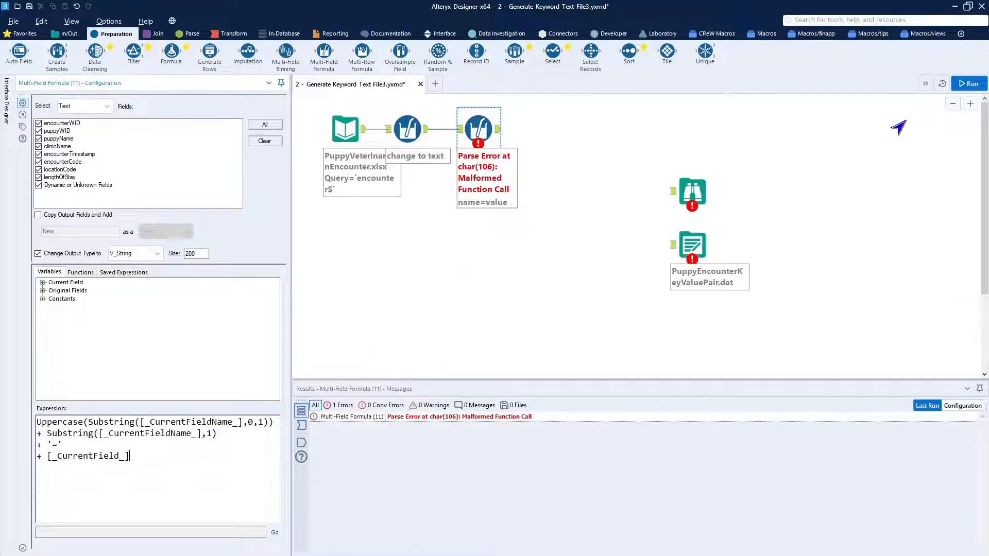
# Rerun the workflow and examine the records output by the name=value tool
pyautogui.click(962, 85)
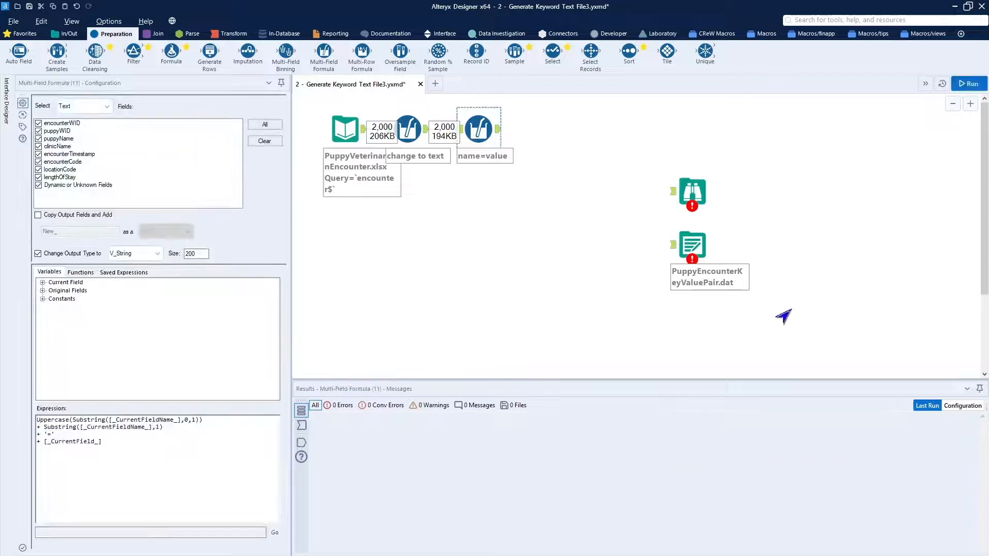
pyautogui.click(500, 134)
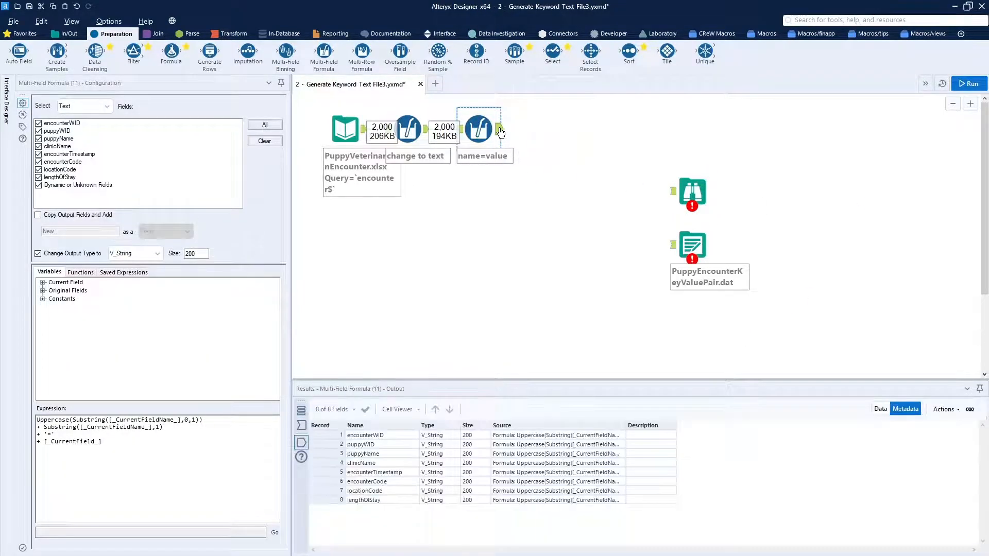
pyautogui.click(879, 408)
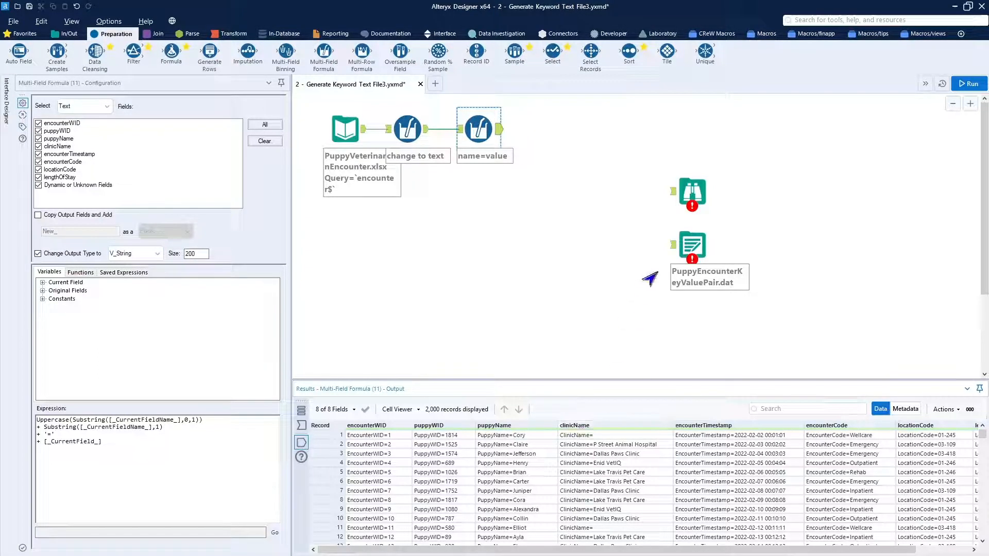
# Reposition the Browse tool above the Output Data tool and redisplay the name=value tool's output records
pyautogui.moveTo(696, 191); pyautogui.dragTo(605, 128)
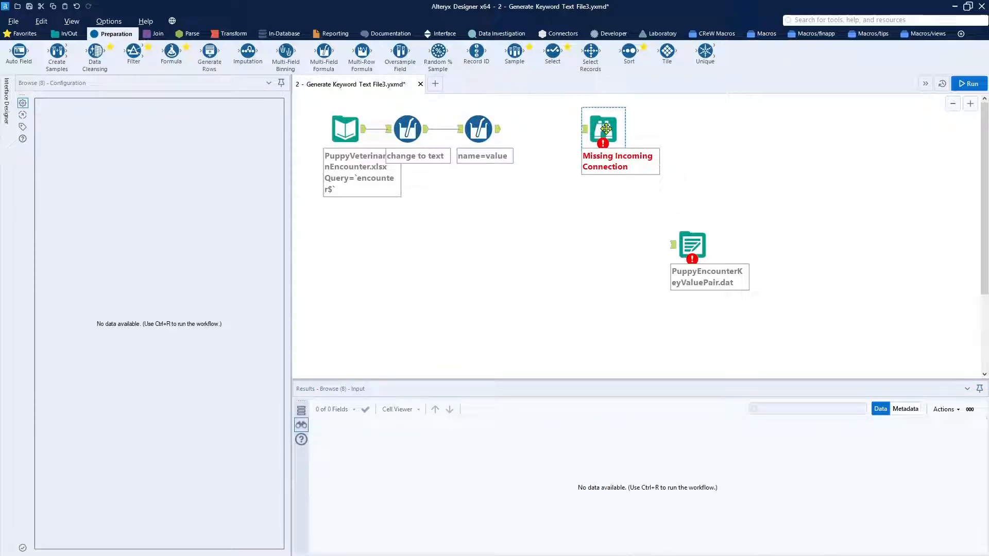
pyautogui.moveTo(606, 129); pyautogui.dragTo(712, 155)
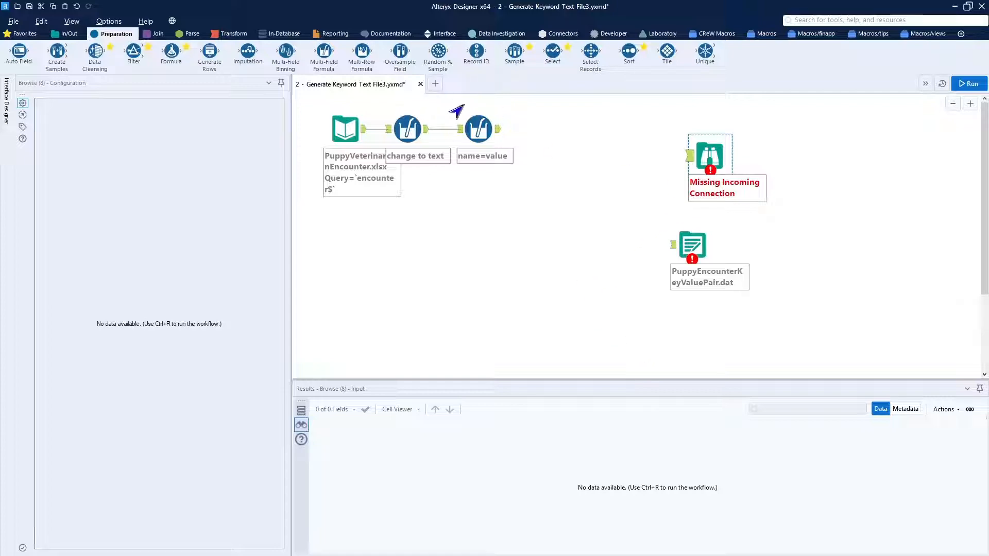
pyautogui.click(494, 135)
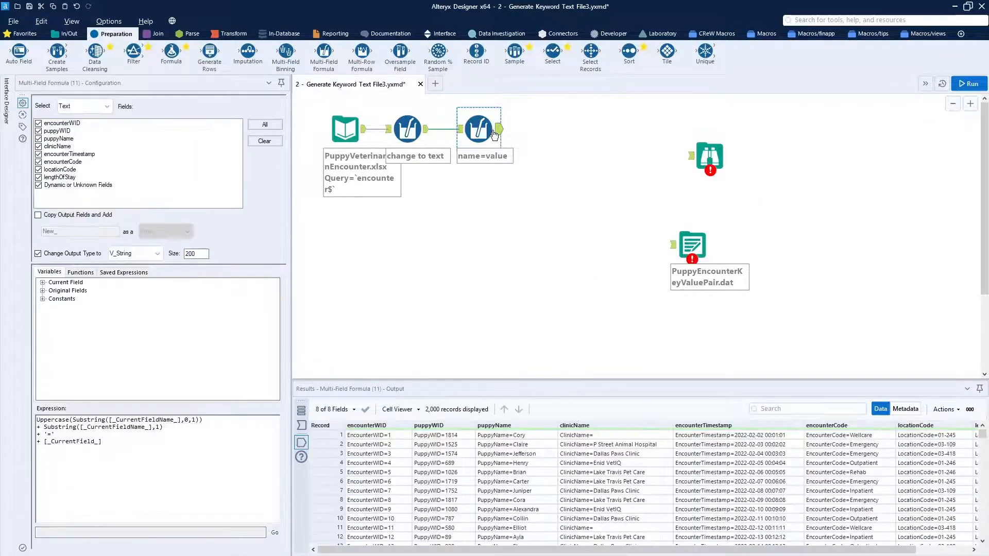
# Connect the name=value tool's output to both the Browse tool and the Output Data tool, placing Output Data below Browse
pyautogui.moveTo(493, 135); pyautogui.dragTo(568, 128)
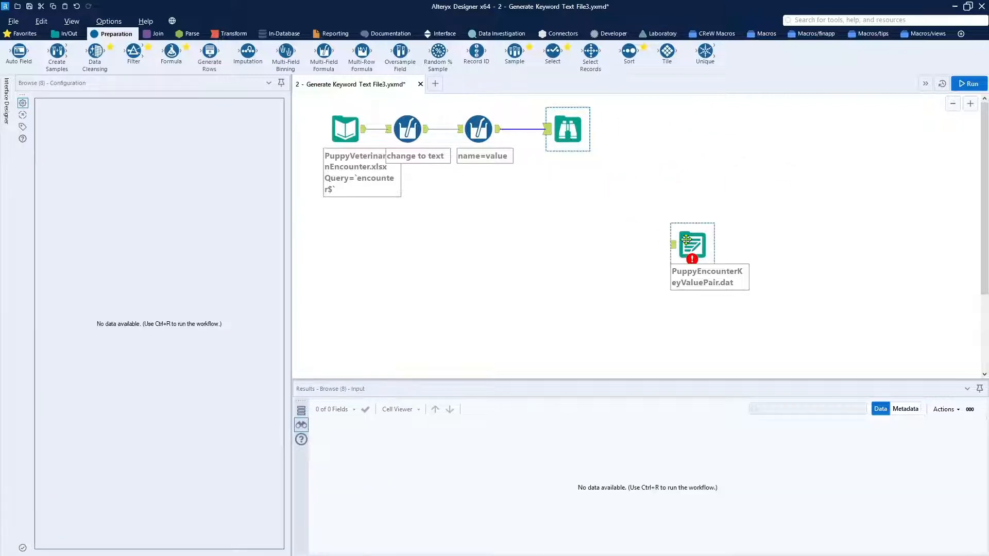
pyautogui.moveTo(686, 240); pyautogui.dragTo(569, 193)
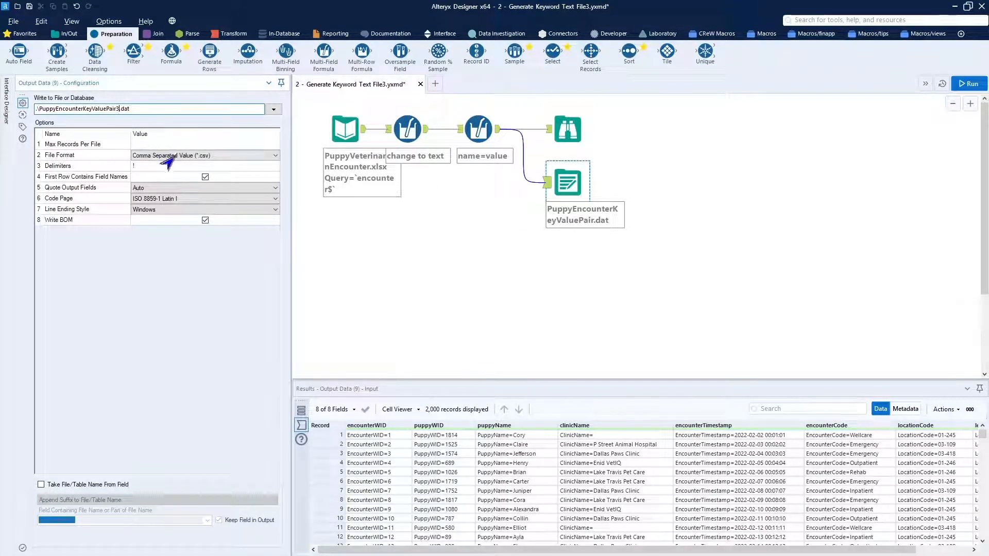
# Set the Output Data tool's delimiter to a comma and run the workflow
pyautogui.click(192, 165)
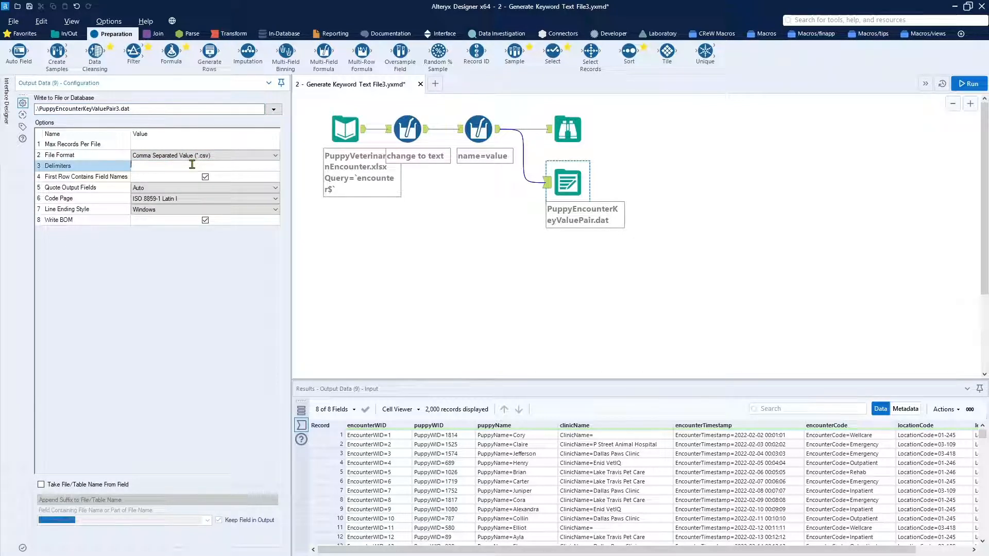
pyautogui.write(',')
pyautogui.click(968, 87)
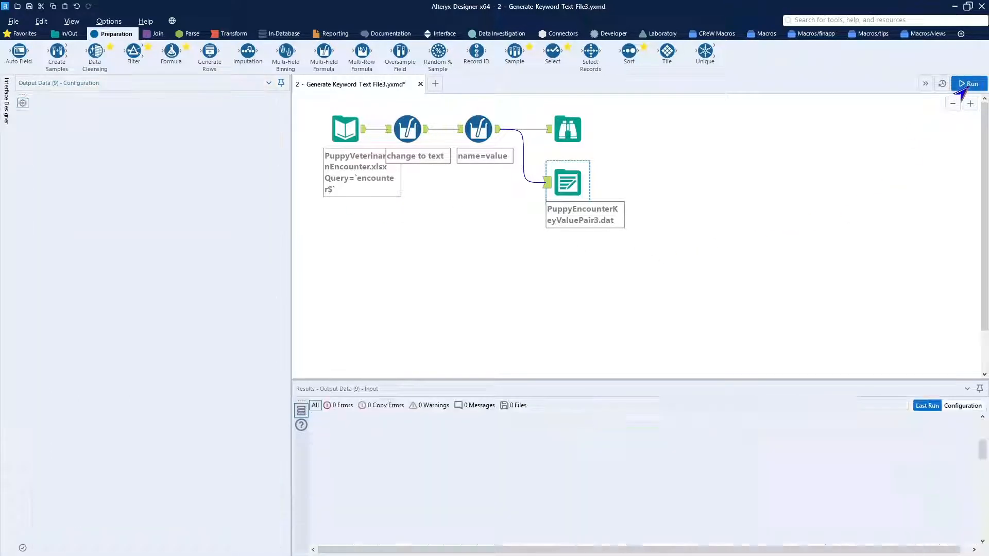
pyautogui.click(756, 266)
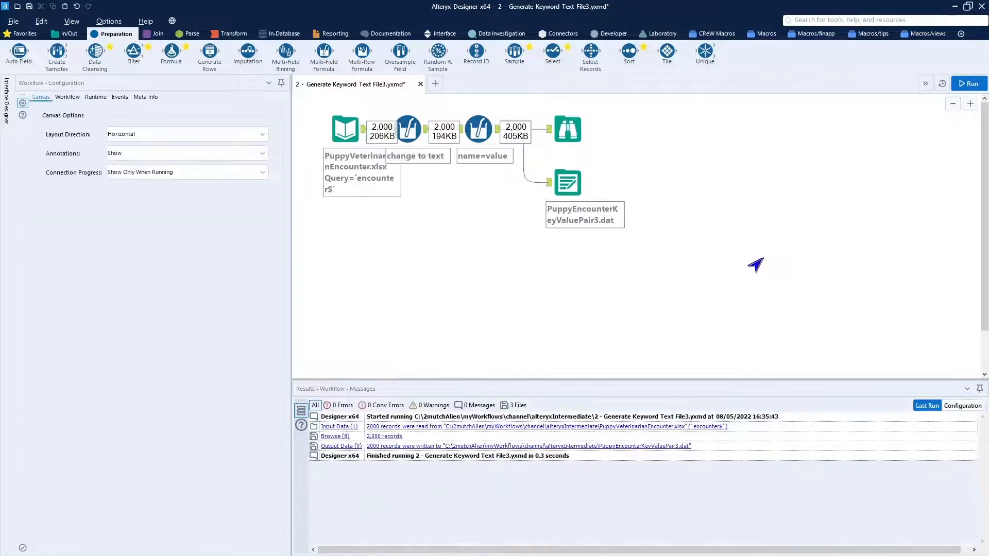
# Open the written PuppyEncounterKeyValuePair3.dat file from the run messages, examine its Name=Value records and return to the workflow
pyautogui.click(656, 449)
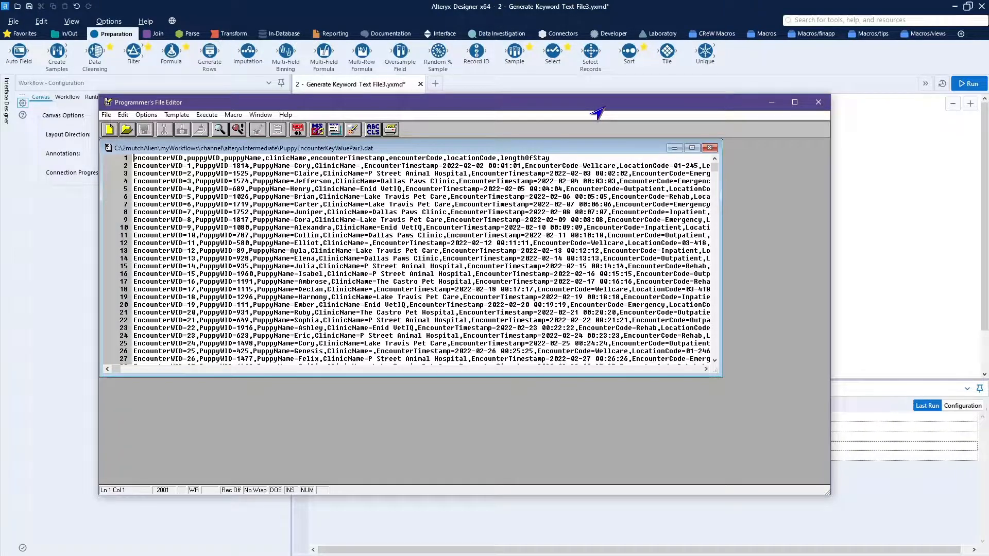
pyautogui.click(770, 105)
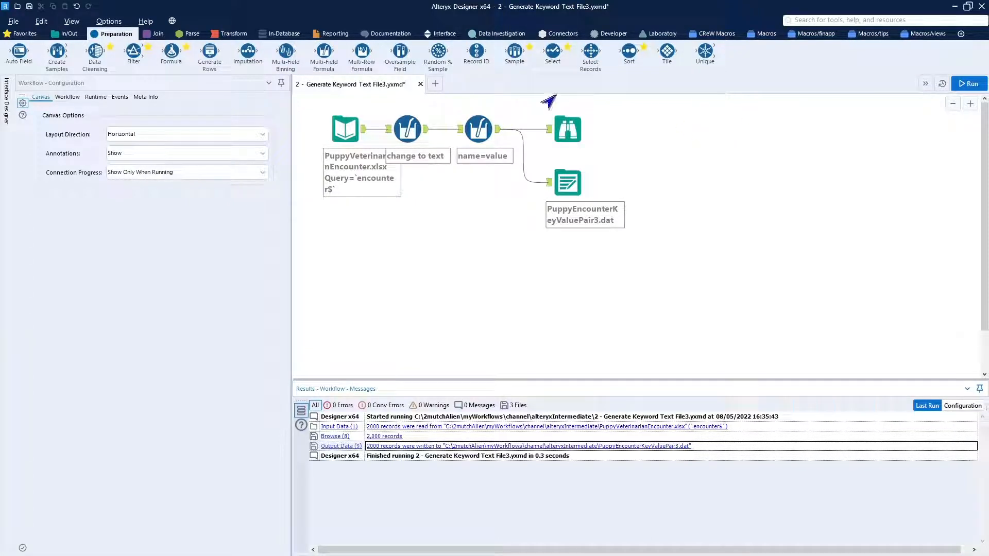
pyautogui.click(391, 114)
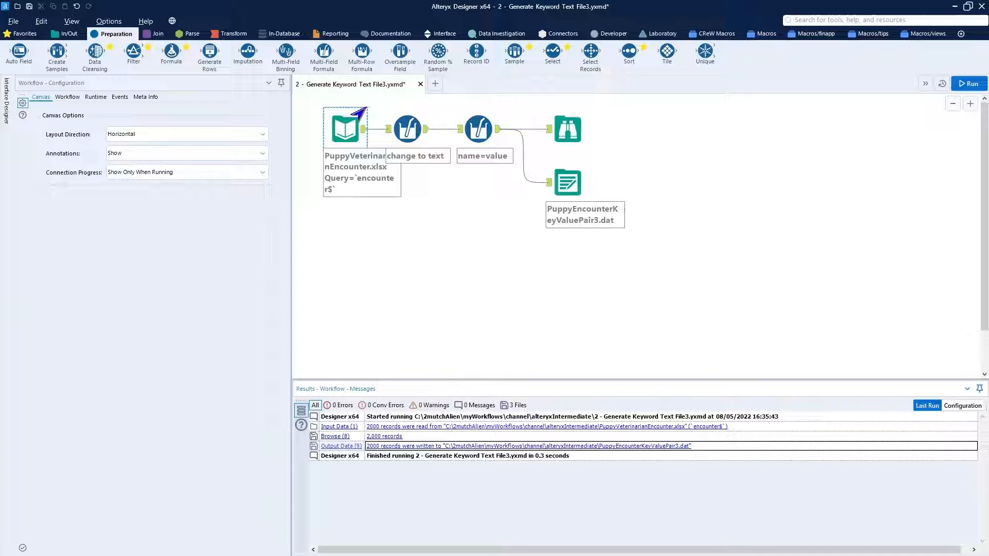
pyautogui.click(475, 130)
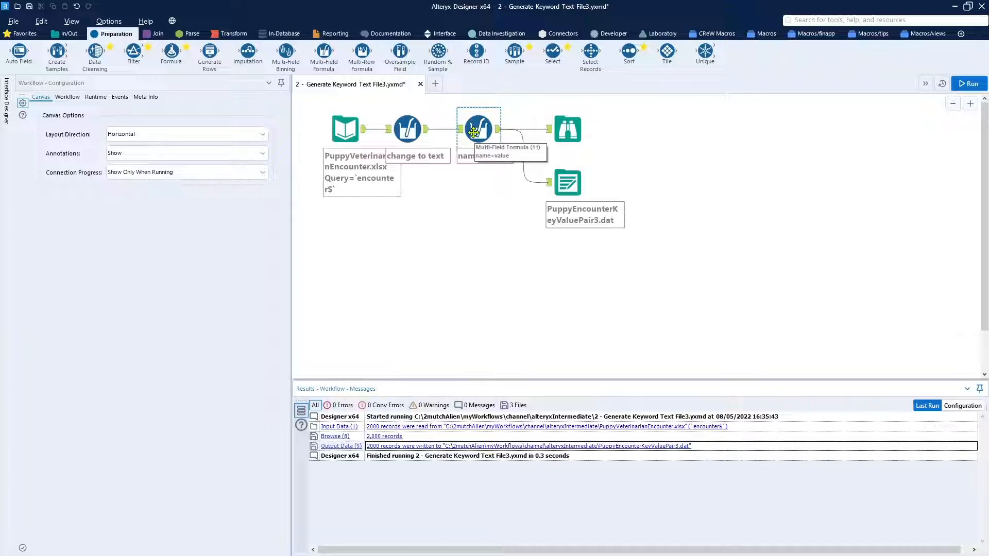
pyautogui.click(423, 117)
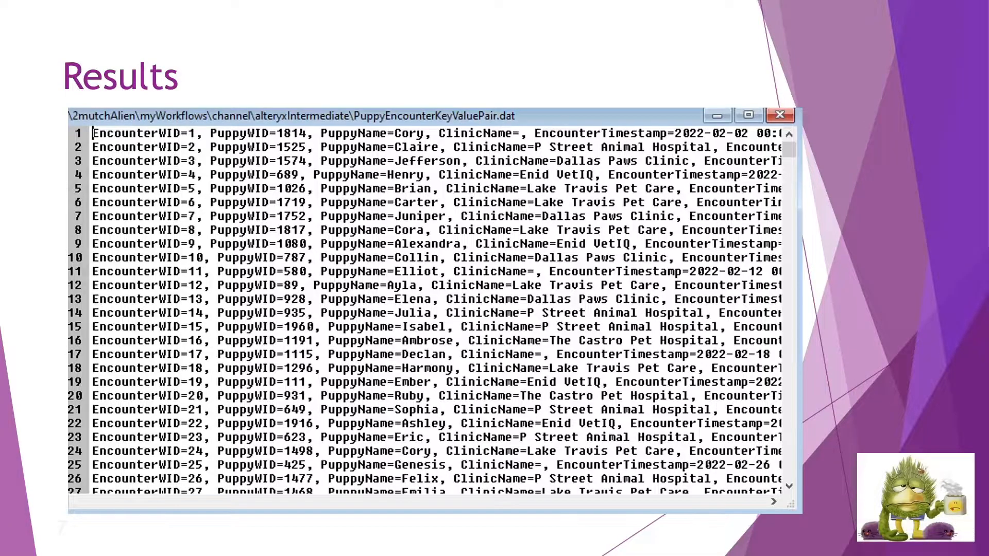
pyautogui.click(233, 105)
pyautogui.click(233, 105)
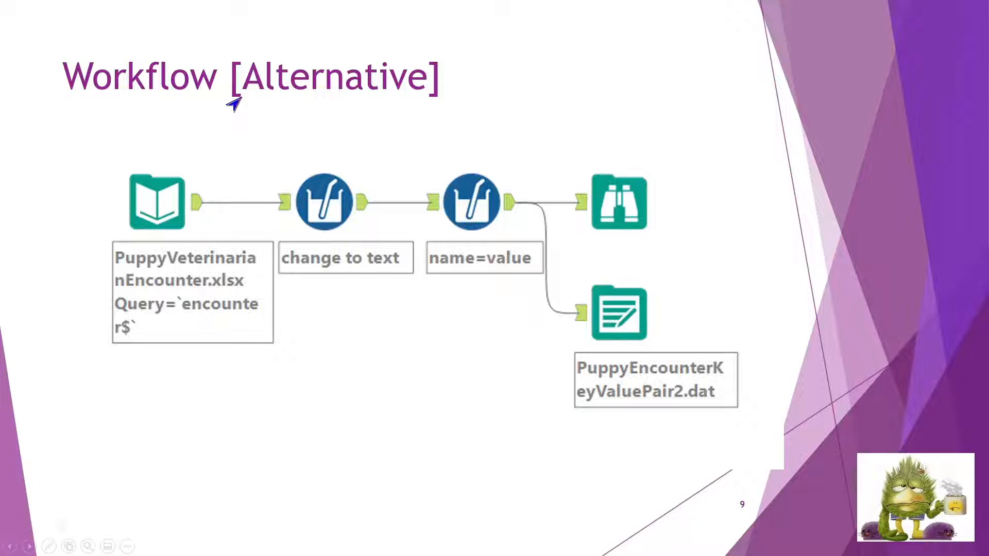
pyautogui.click(233, 104)
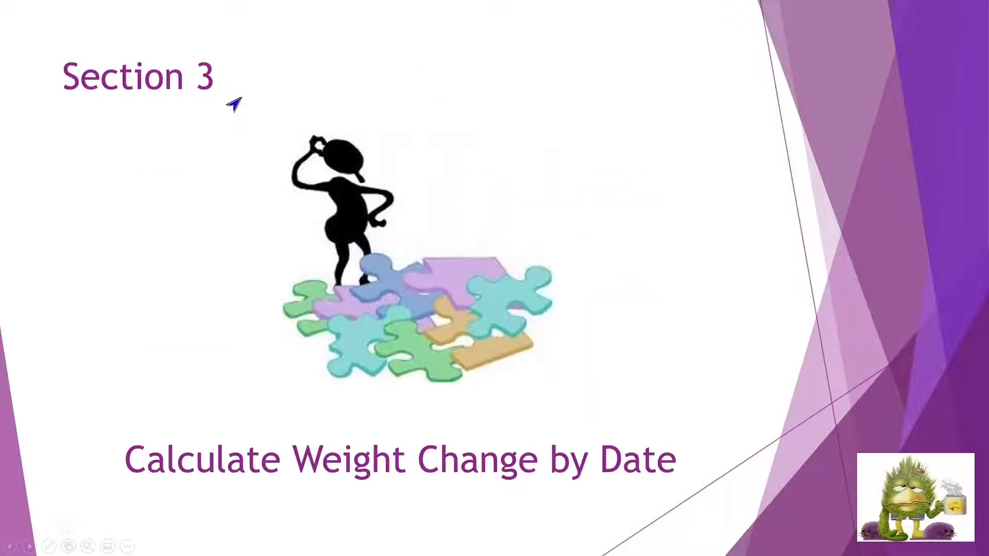